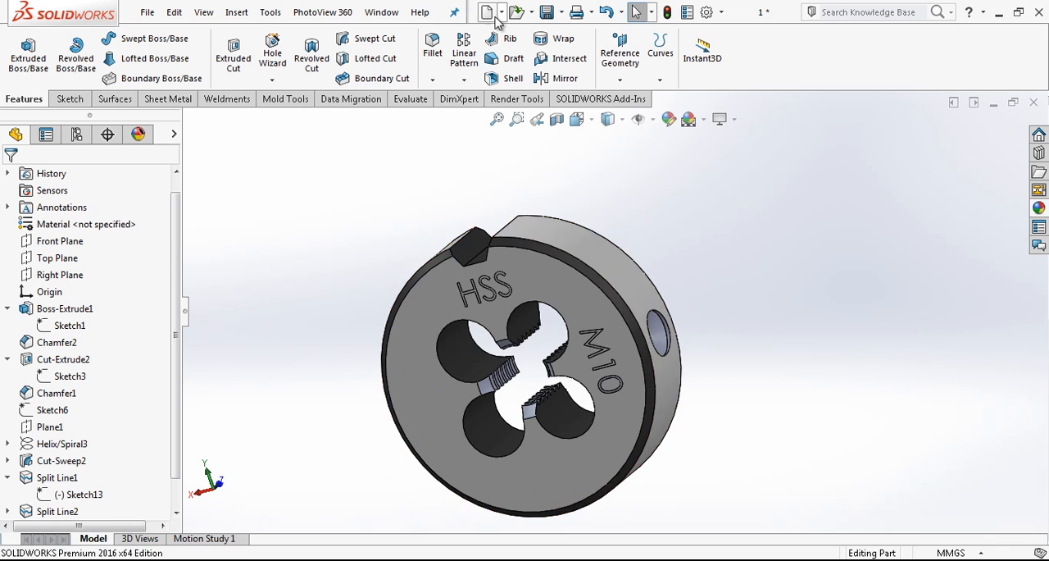
Create a new part document and start a sketch on the Front Plane.
click(489, 12)
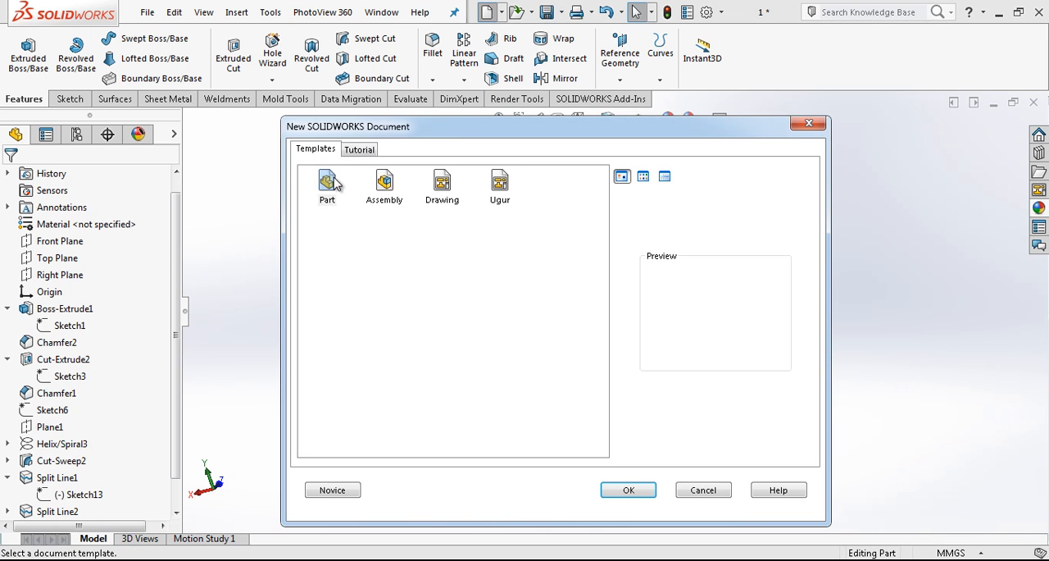
double_click(336, 184)
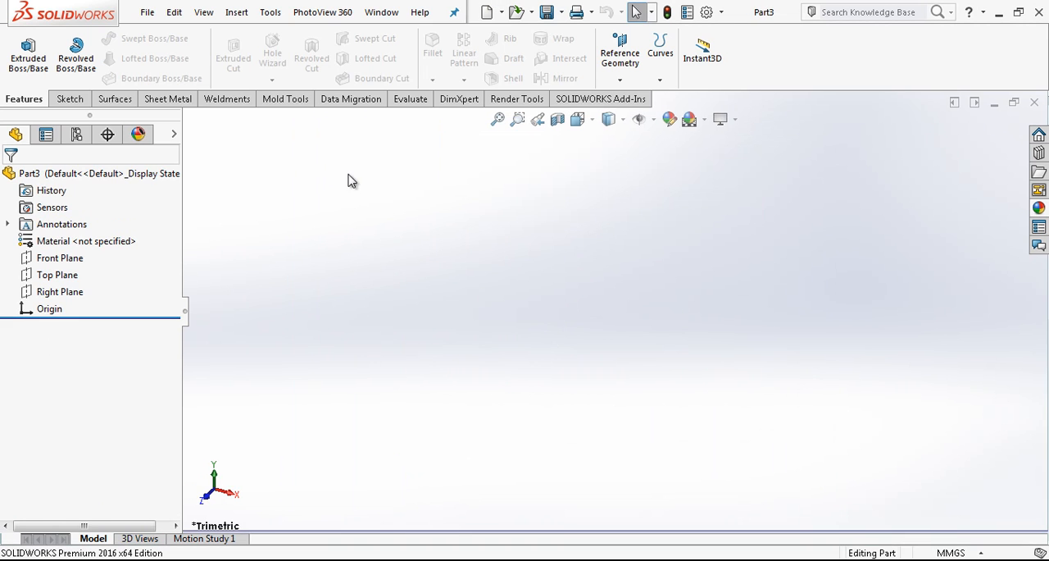
click(63, 259)
click(88, 239)
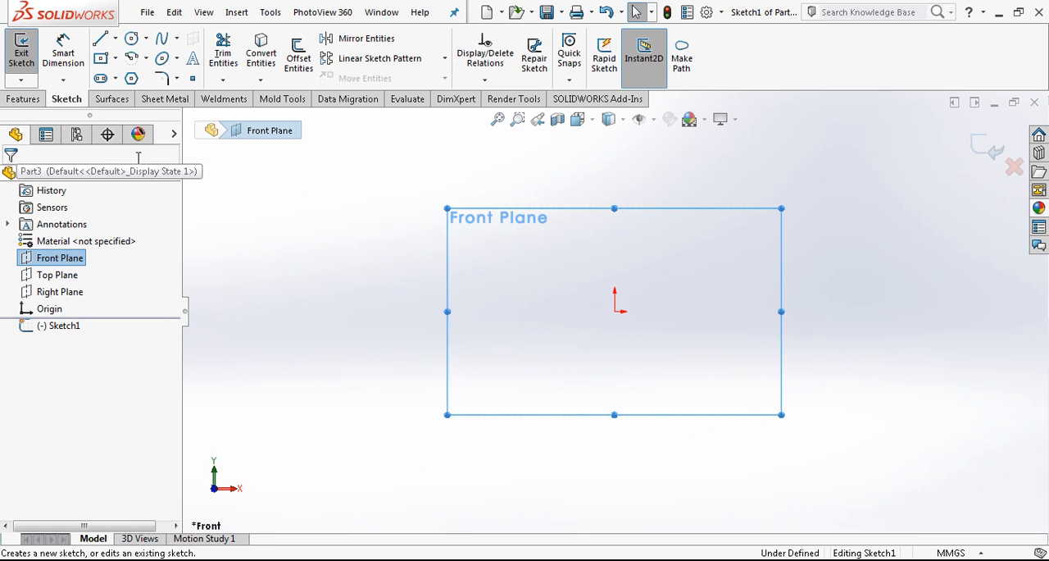
Sketch a circle centred on the origin and set its diameter to 40 mm.
click(129, 41)
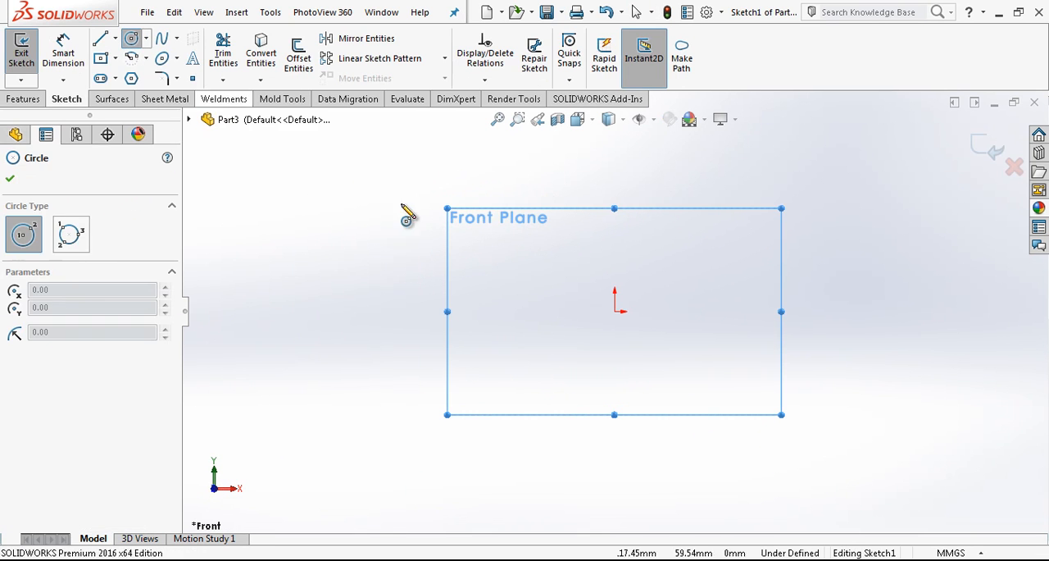
click(614, 311)
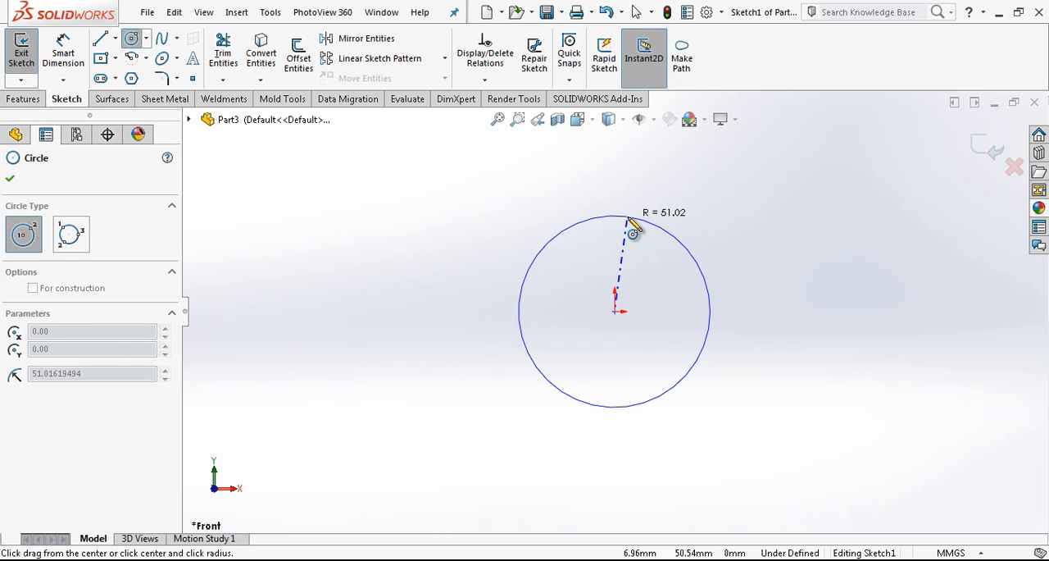
click(614, 218)
click(63, 49)
click(652, 233)
click(676, 309)
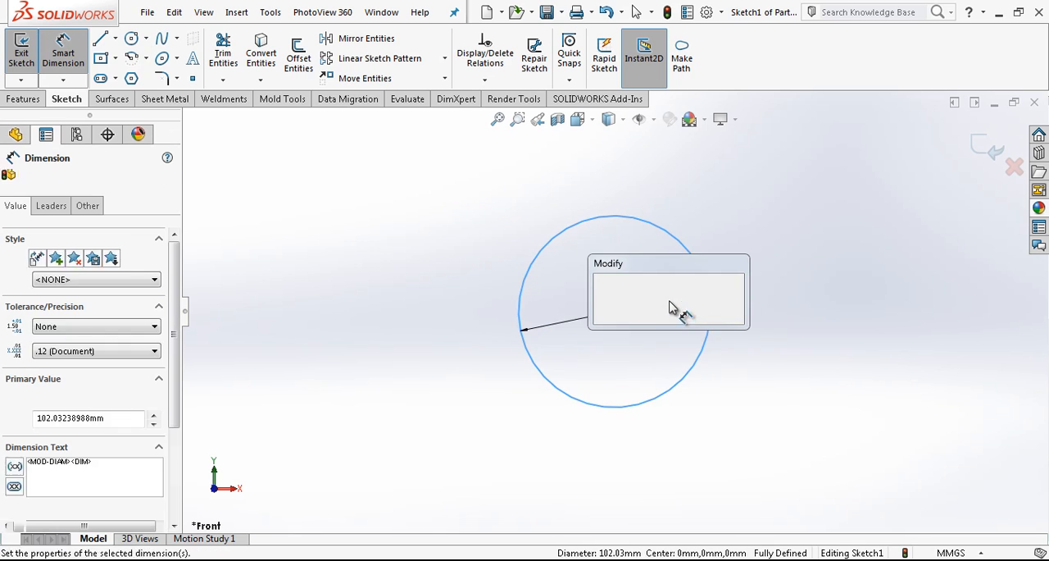
text(40)
key(Return)
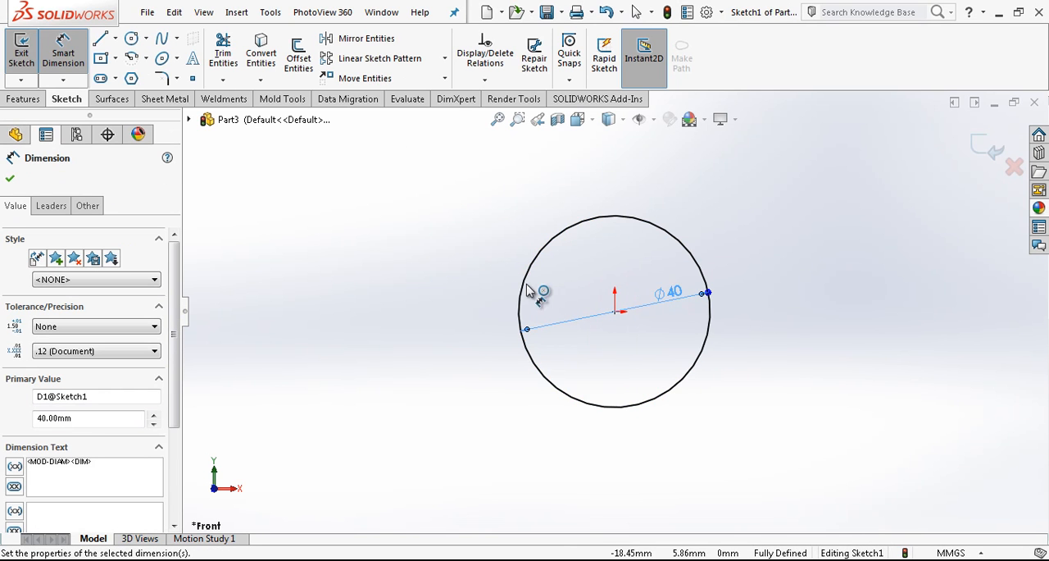
Draw a vertical line from the origin to above the circle and convert it to construction geometry.
click(104, 42)
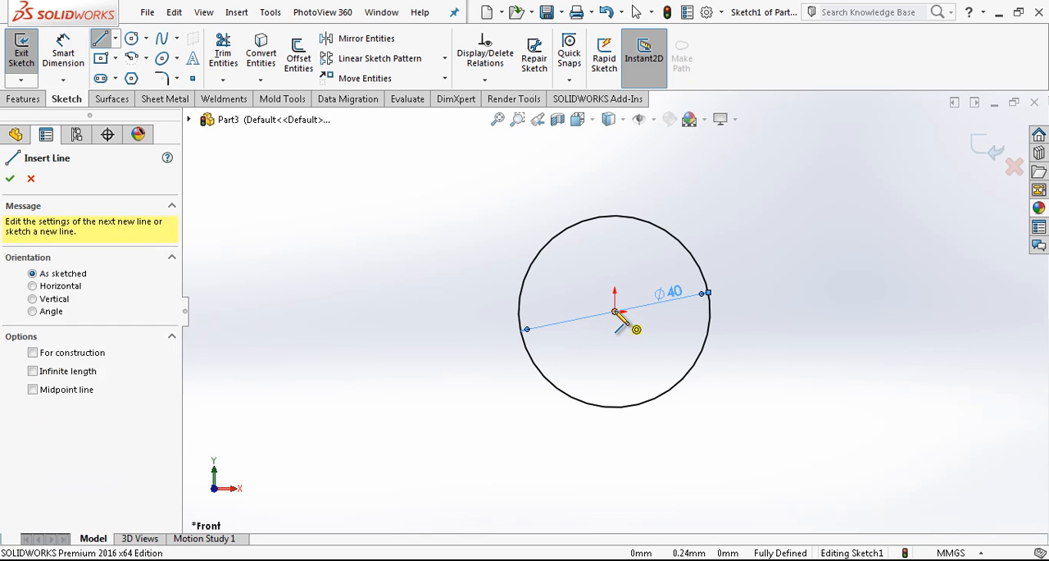
click(615, 311)
double_click(615, 187)
key(Escape)
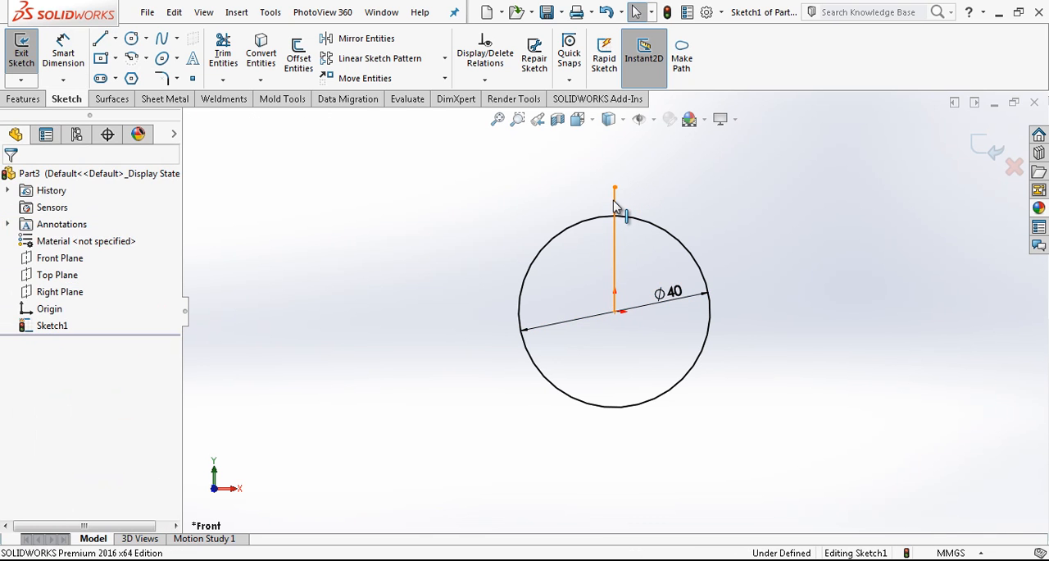
click(615, 209)
click(673, 154)
click(711, 237)
Sketch an open three-line notch across the circle's upper edge, with slanted sides and a horizontal base about 6 mm long.
scroll(712, 238, down, 2)
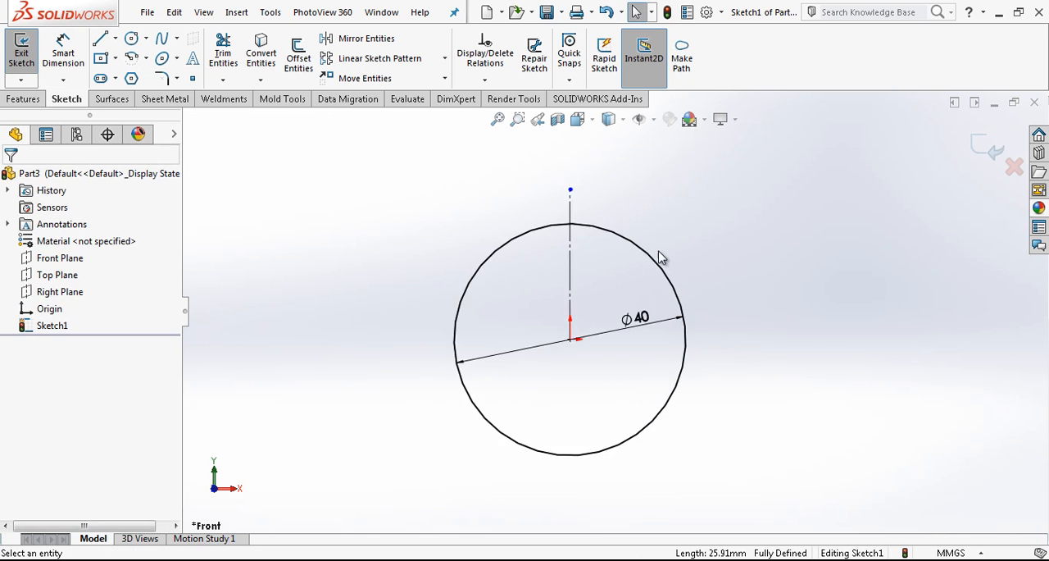
click(510, 201)
click(523, 247)
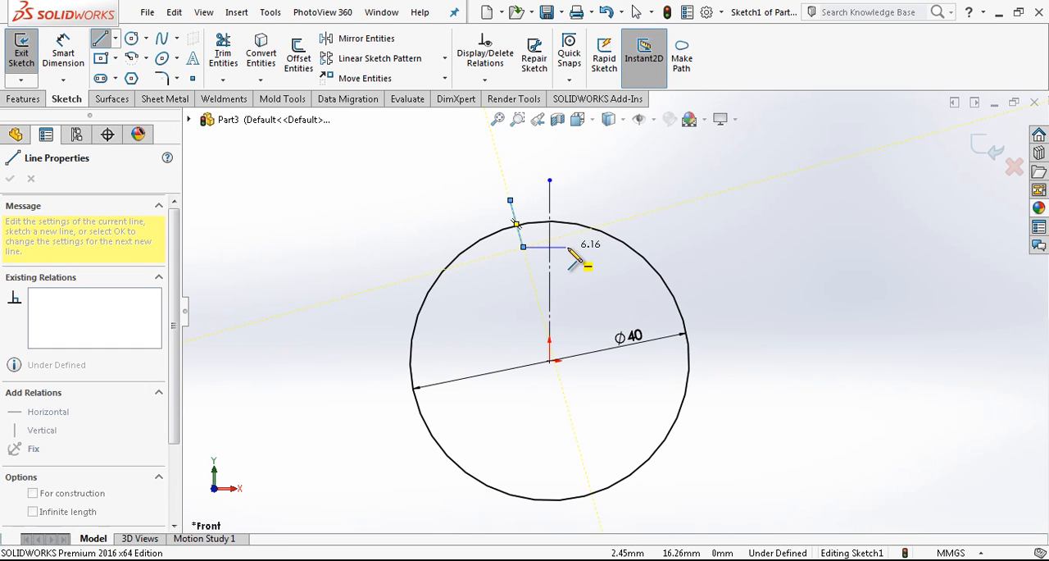
click(569, 246)
click(594, 195)
key(Escape)
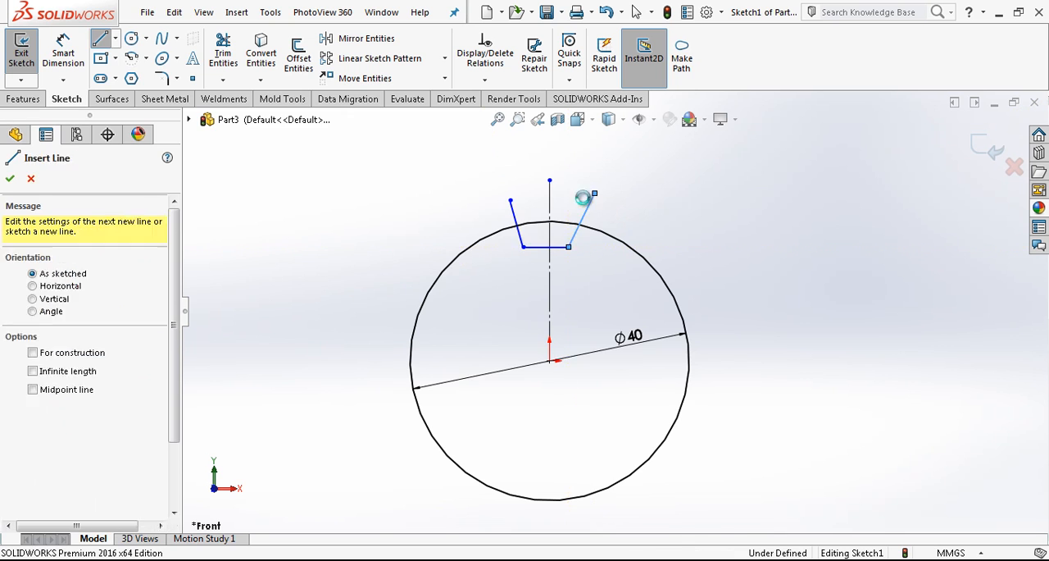
Make the two slanted notch lines symmetric about the vertical centreline.
scroll(558, 227, down, 2)
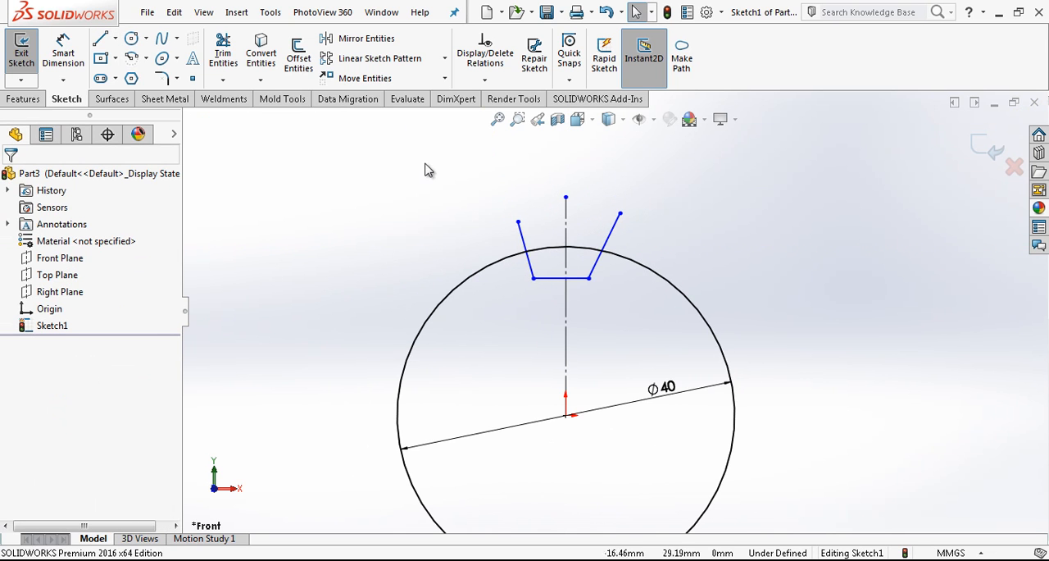
scroll(608, 279, down, 3)
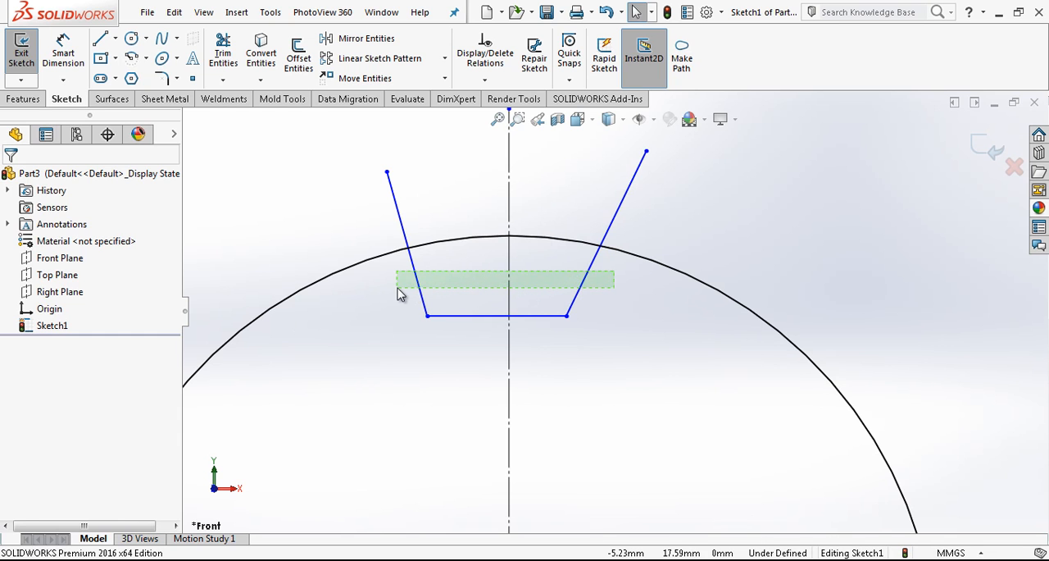
drag(397, 294, 399, 290)
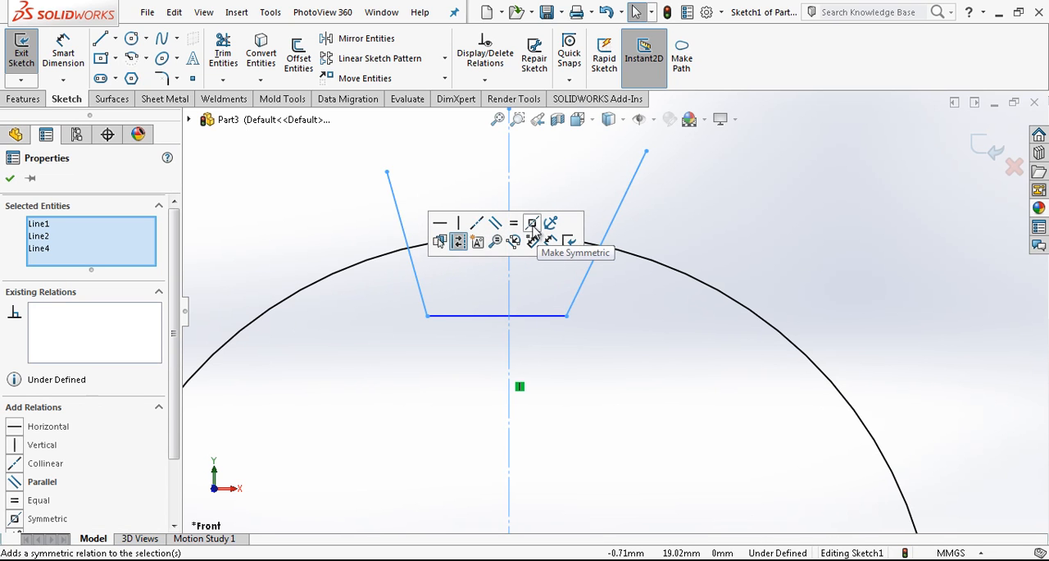
click(532, 232)
click(565, 291)
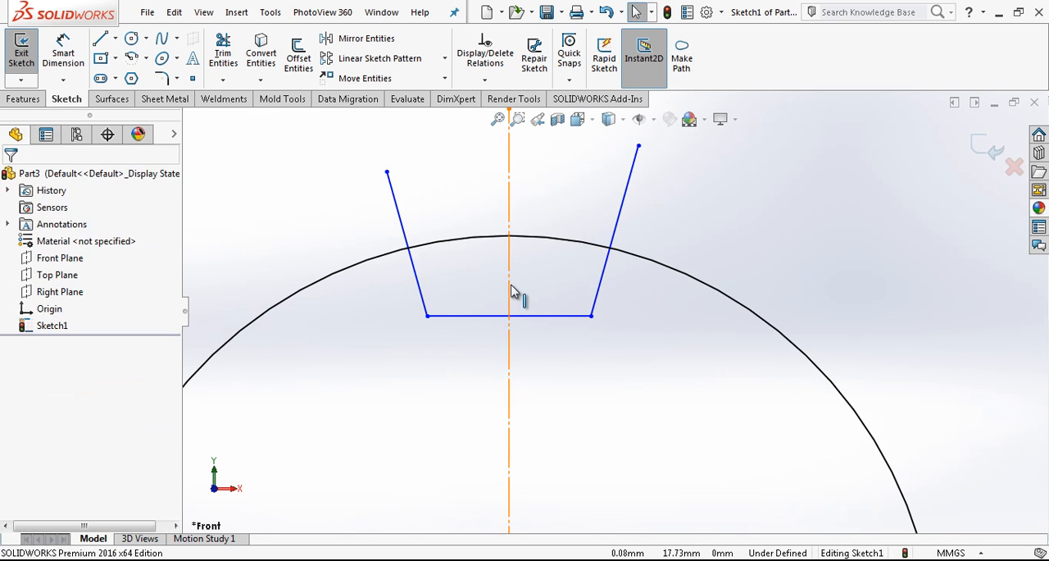
Narrow the notch base by moving its lower corner inward, and check the symmetric relation on the slanted lines.
scroll(520, 289, up, 1)
scroll(606, 297, down, 1)
drag(428, 321, 461, 325)
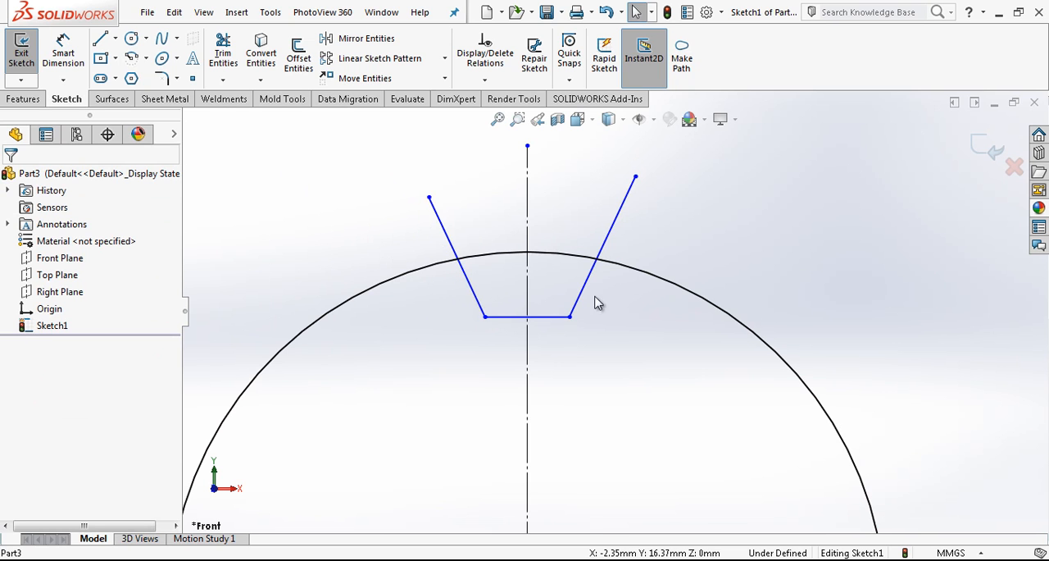
drag(525, 300, 468, 300)
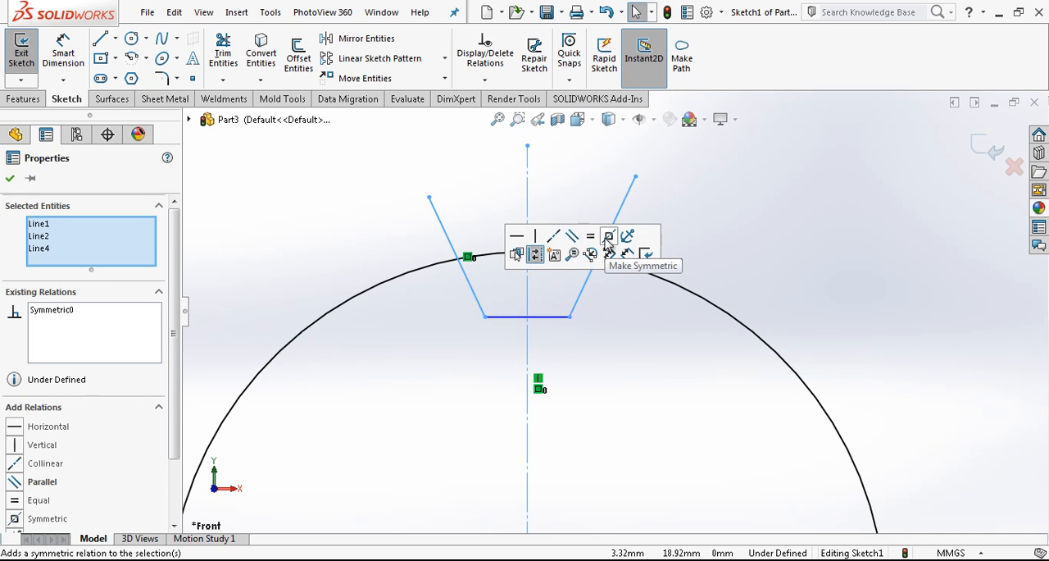
click(731, 246)
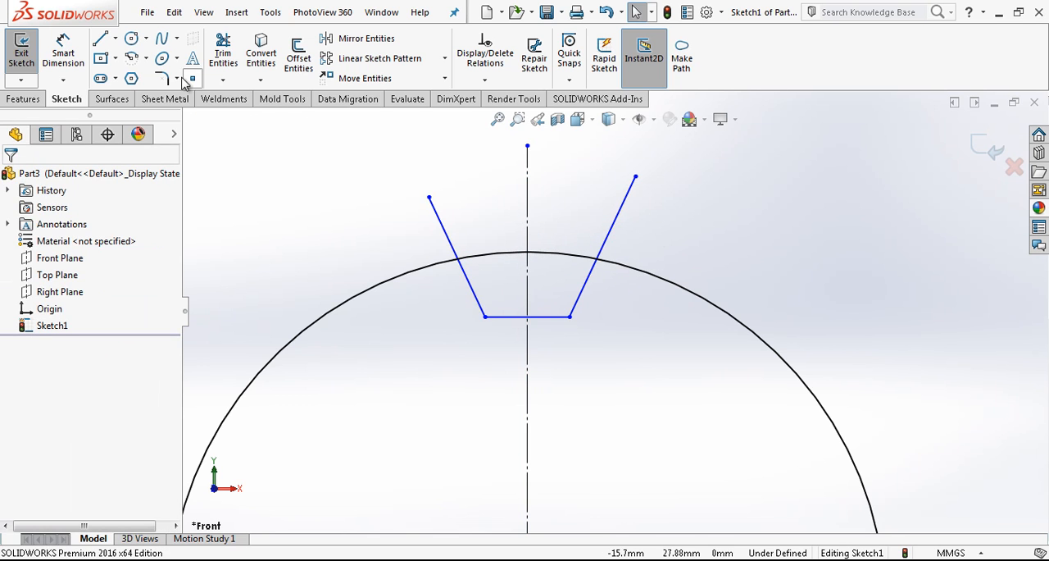
Dimension the angle between the two slanted notch lines as 60°.
click(63, 54)
click(441, 226)
click(621, 229)
click(602, 205)
key(Return)
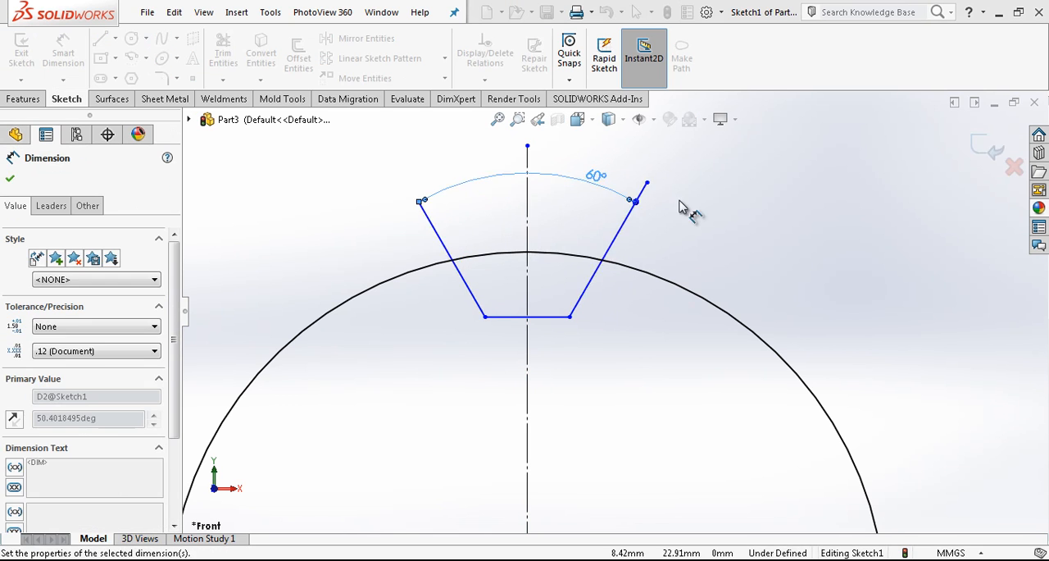
Trim the ends of the slanted notch lines that extend outside the 40 mm circle.
click(223, 53)
mouse_move(352, 192)
mouse_down()
mouse_move(452, 227)
mouse_move(498, 222)
mouse_up()
scroll(644, 242, up, 5)
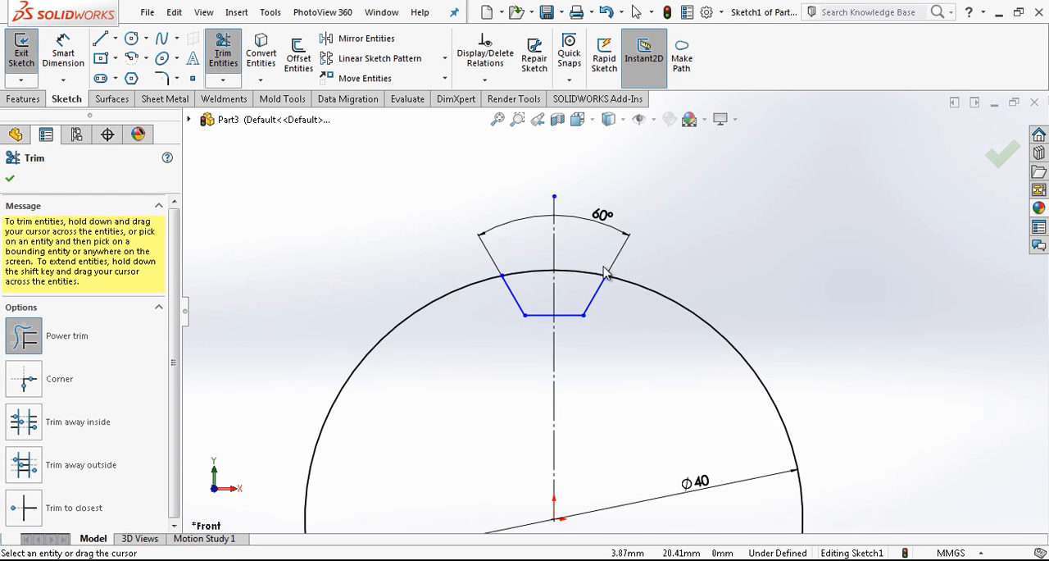
Dimension the vertical distance from the origin to the notch base as 17 mm.
right_drag(611, 399, 605, 344)
click(585, 314)
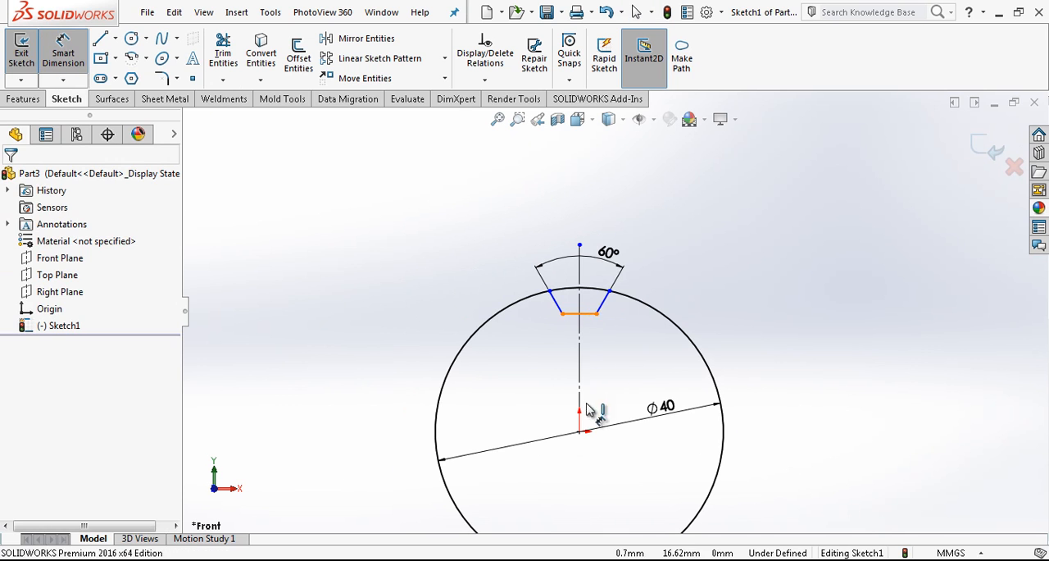
click(581, 432)
click(832, 385)
text(17)
key(Return)
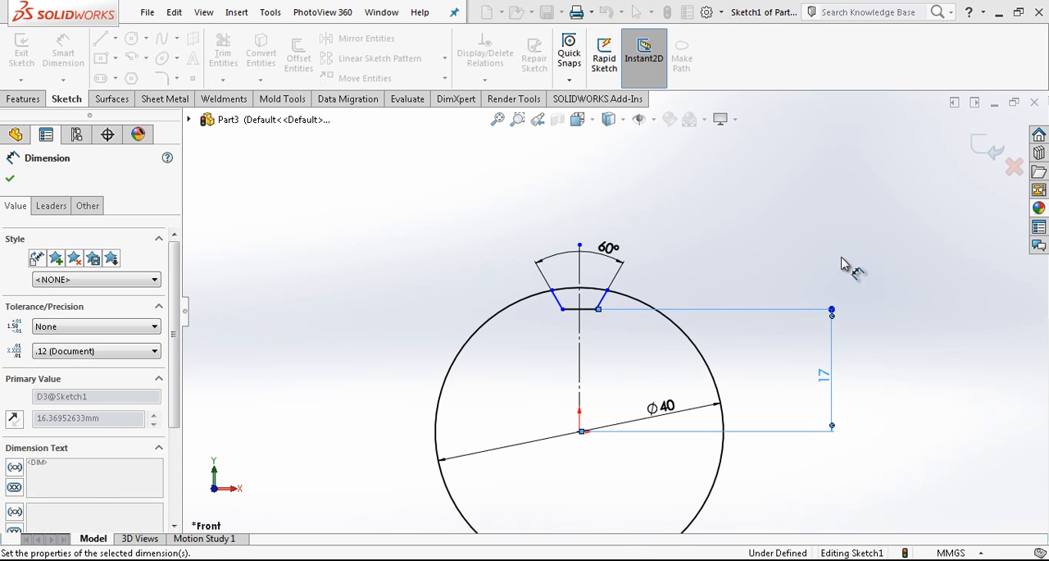
Dimension the length of the notch's base line and set it to 3.5 mm.
scroll(604, 321, up, 2)
click(597, 313)
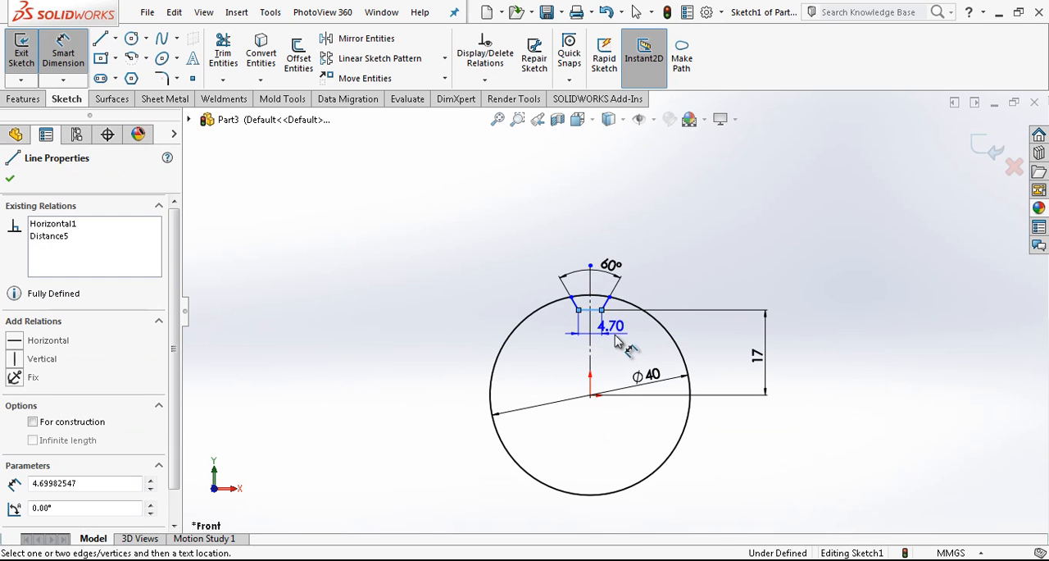
scroll(617, 337, up, 2)
click(623, 343)
text(0,5)
key(Return)
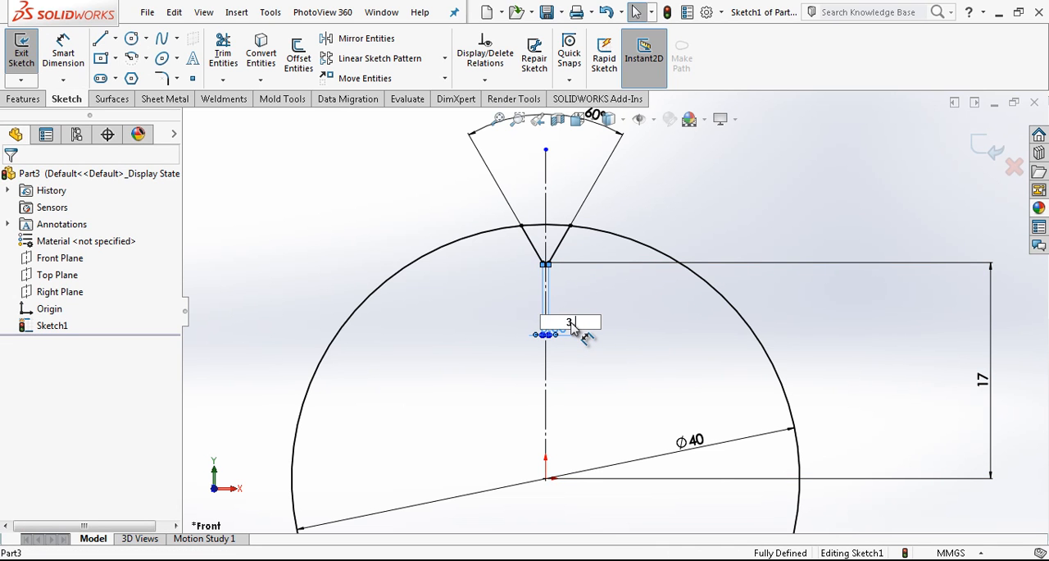
text(3,5)
key(Return)
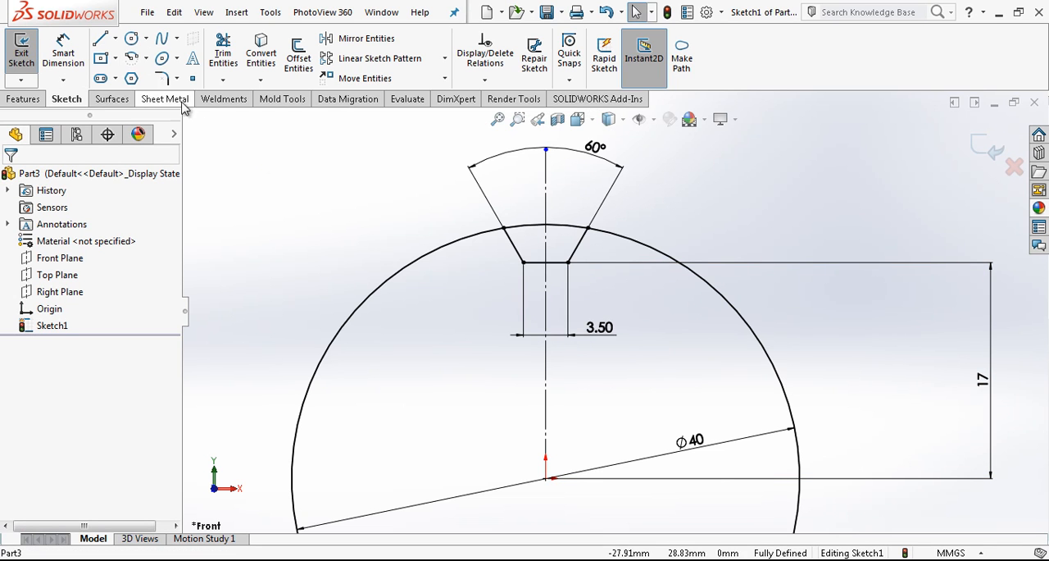
Sketch a smaller circle centred on the origin and set its diameter to 8.5 mm.
click(130, 42)
click(546, 478)
click(491, 428)
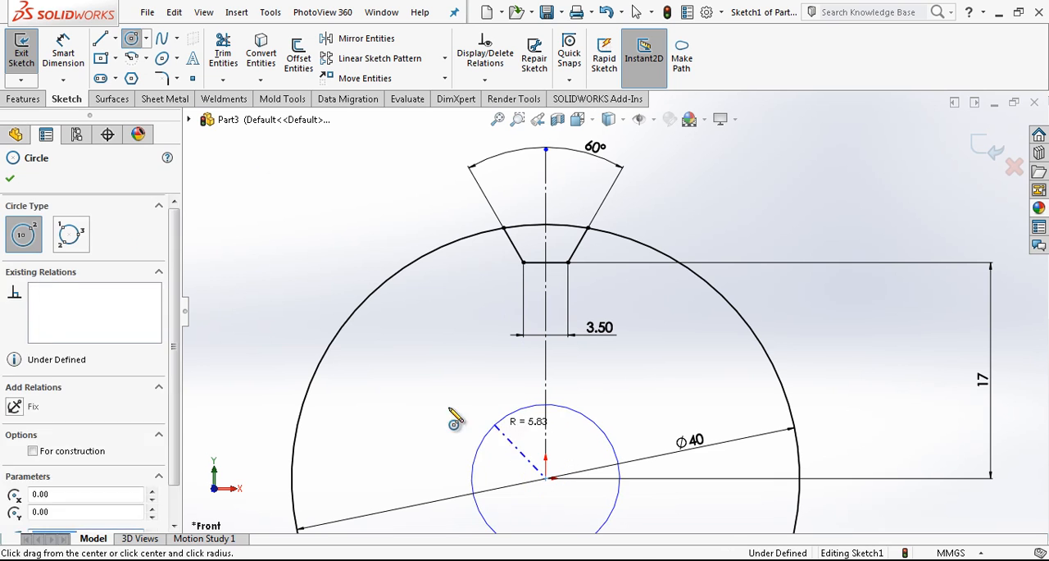
key(Escape)
click(71, 57)
click(483, 436)
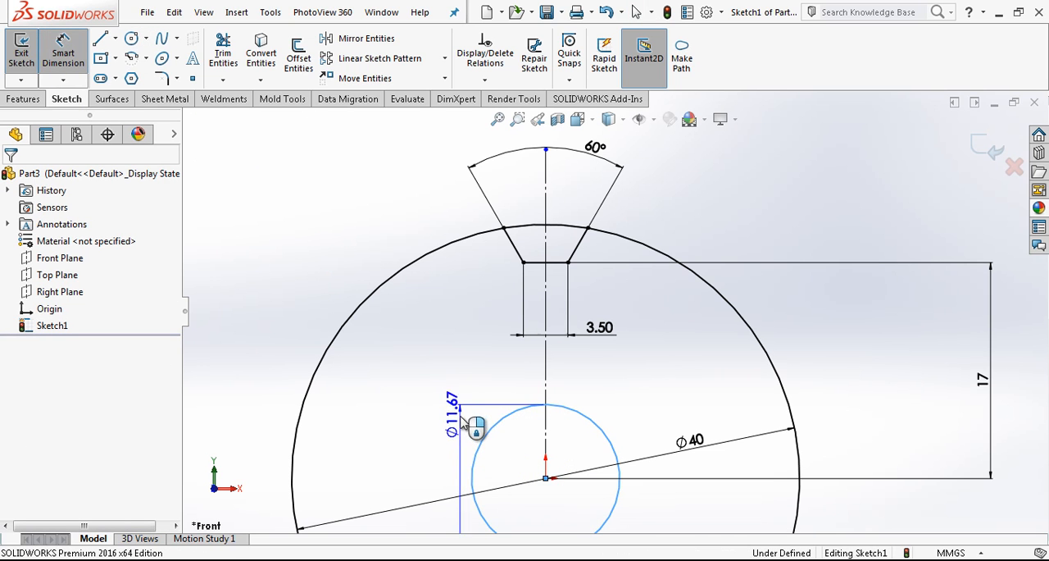
click(471, 427)
text(8)
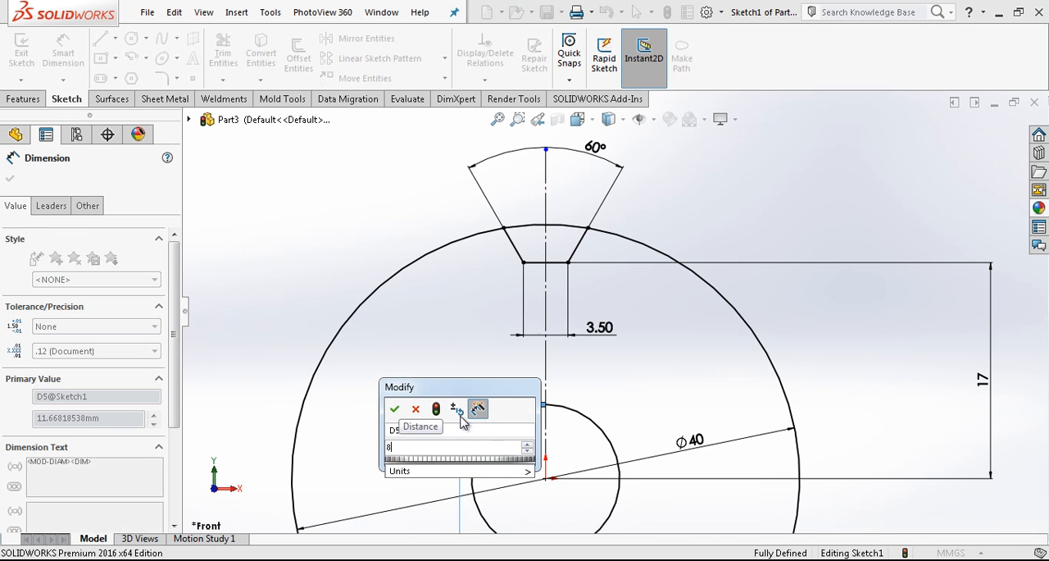
text(,5)
key(Return)
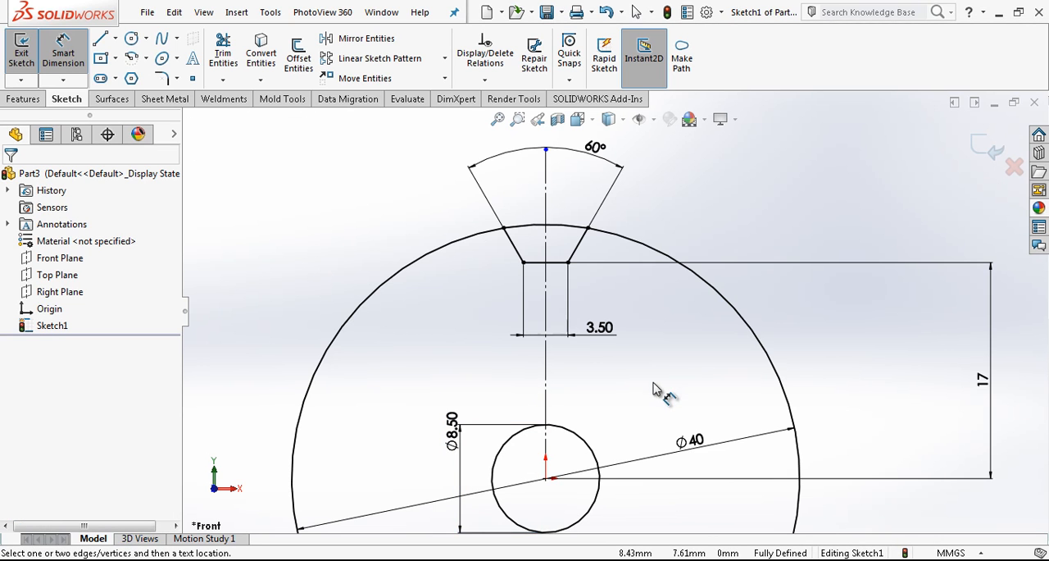
Finish the sketch and extrude the notched disc region around the central hole 12 mm with the Mid Plane end condition.
scroll(663, 404, up, 2)
scroll(641, 449, down, 2)
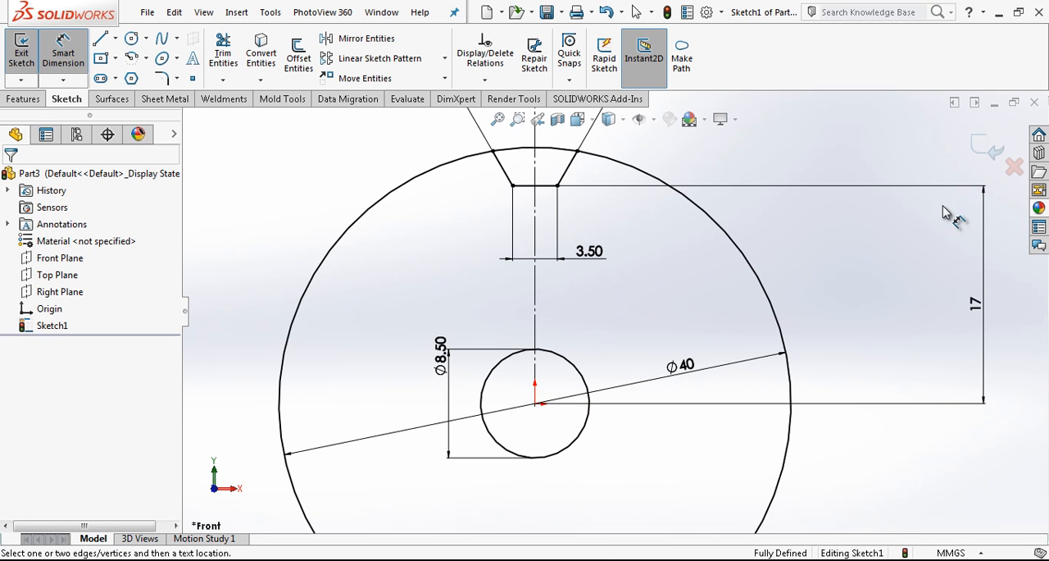
click(975, 148)
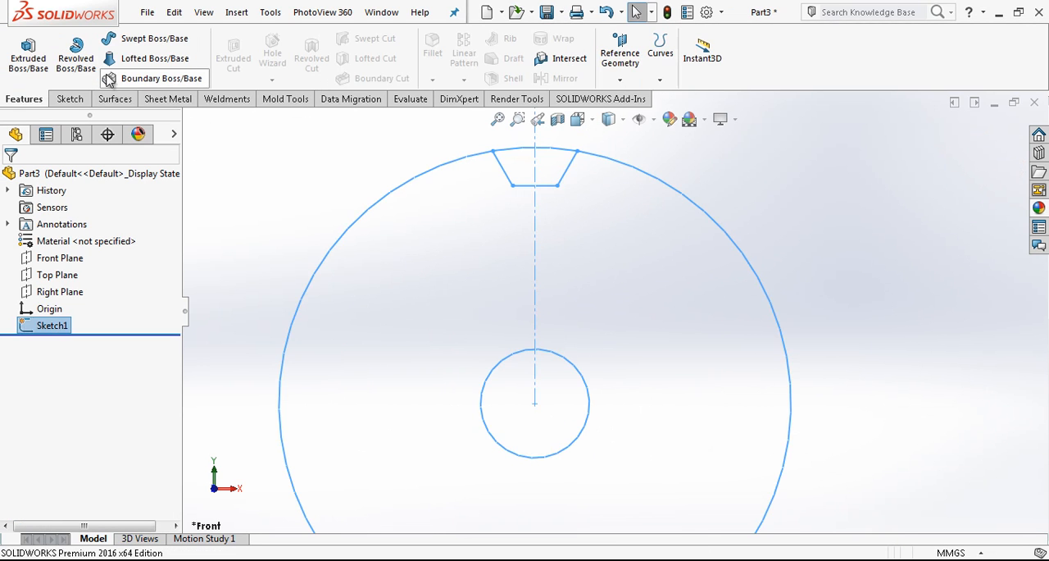
click(27, 50)
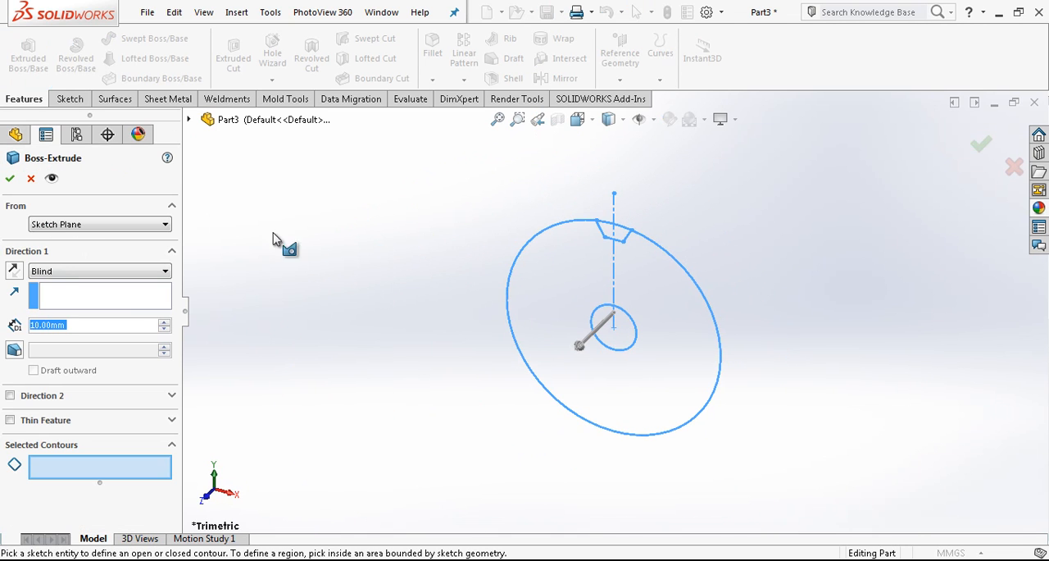
click(545, 281)
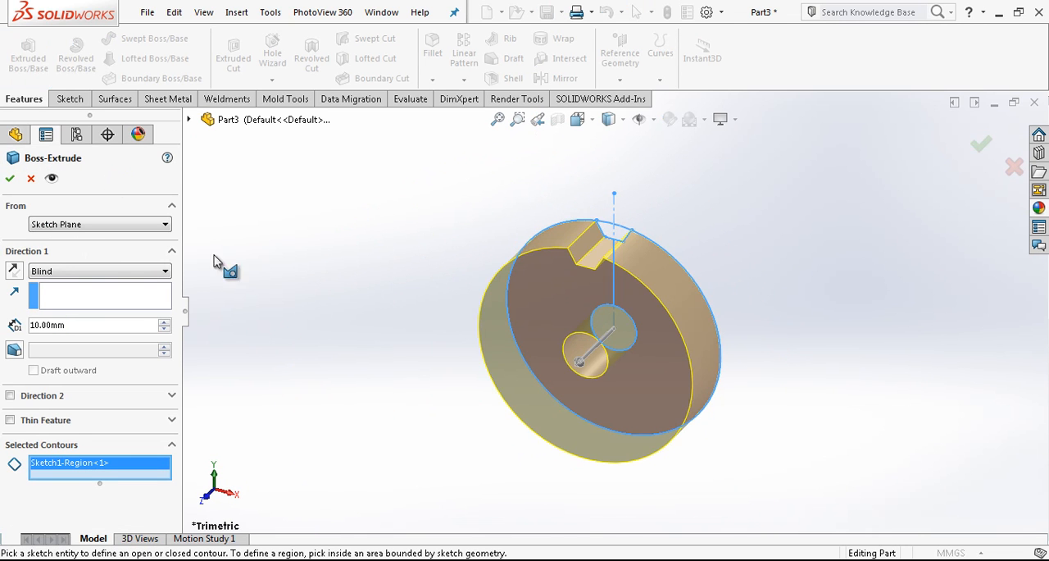
click(125, 269)
click(89, 338)
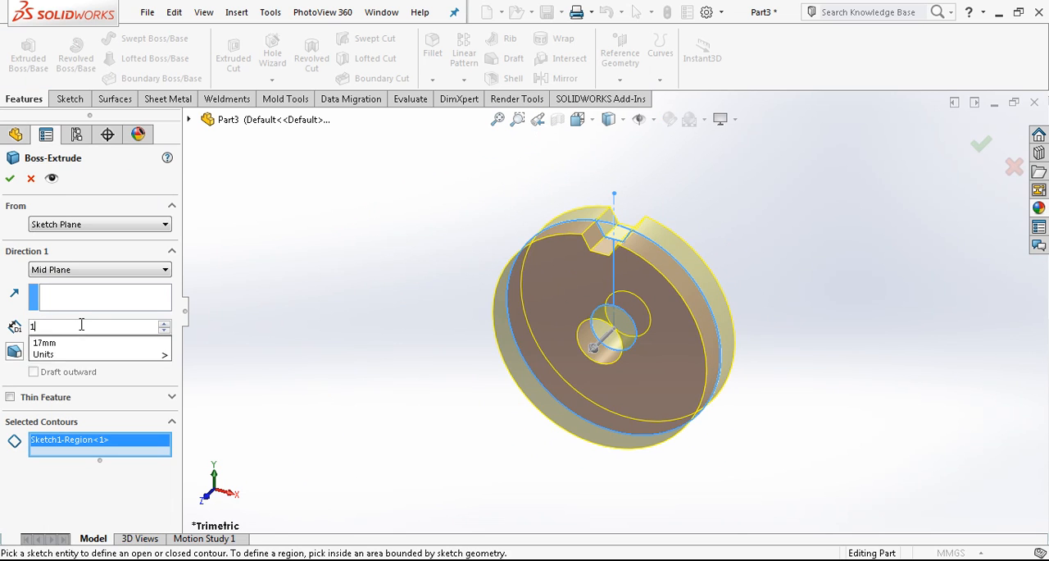
key(Return)
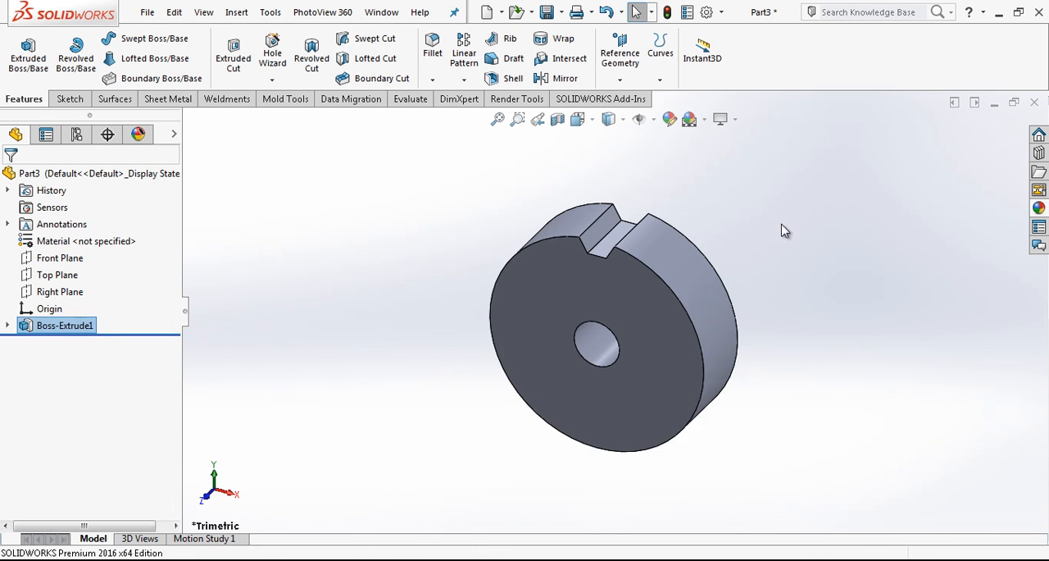
Chamfer the disc's two outer circular edges and the central hole's face by 1.5 mm at 45 degrees.
scroll(769, 257, down, 2)
click(432, 79)
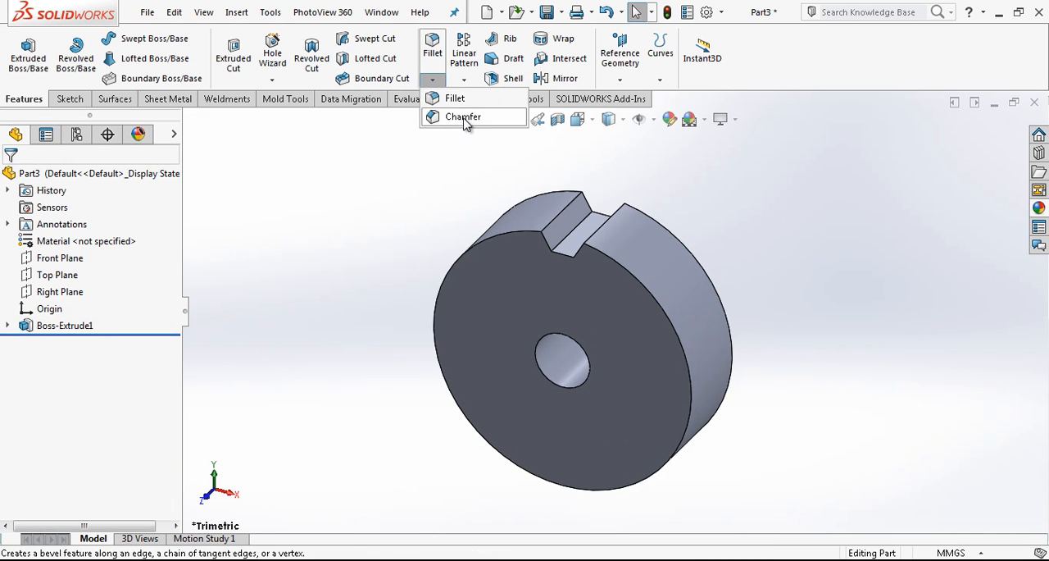
click(466, 120)
click(521, 233)
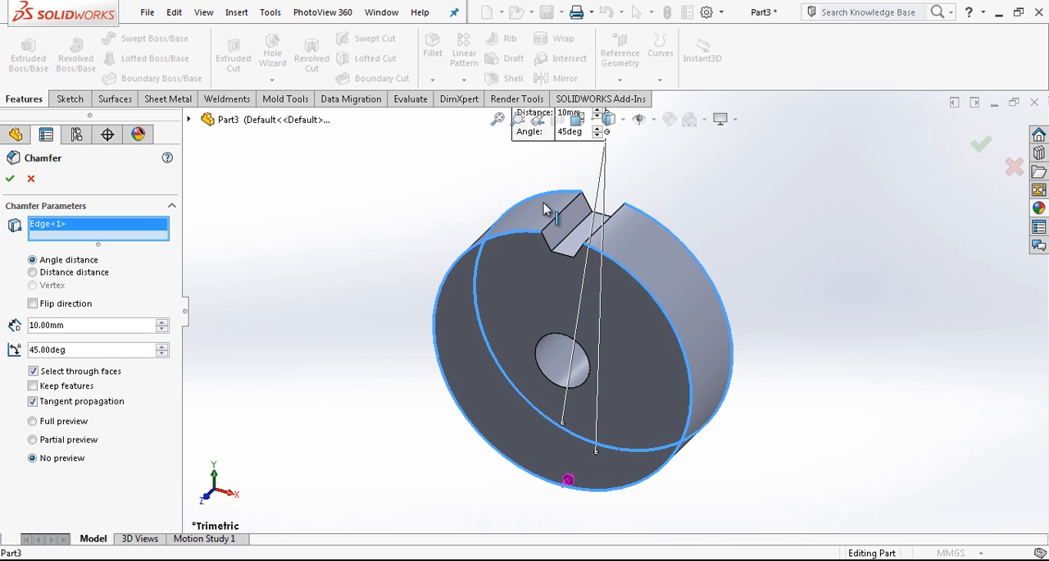
click(560, 348)
click(562, 359)
text(1)
text(,5)
key(Return)
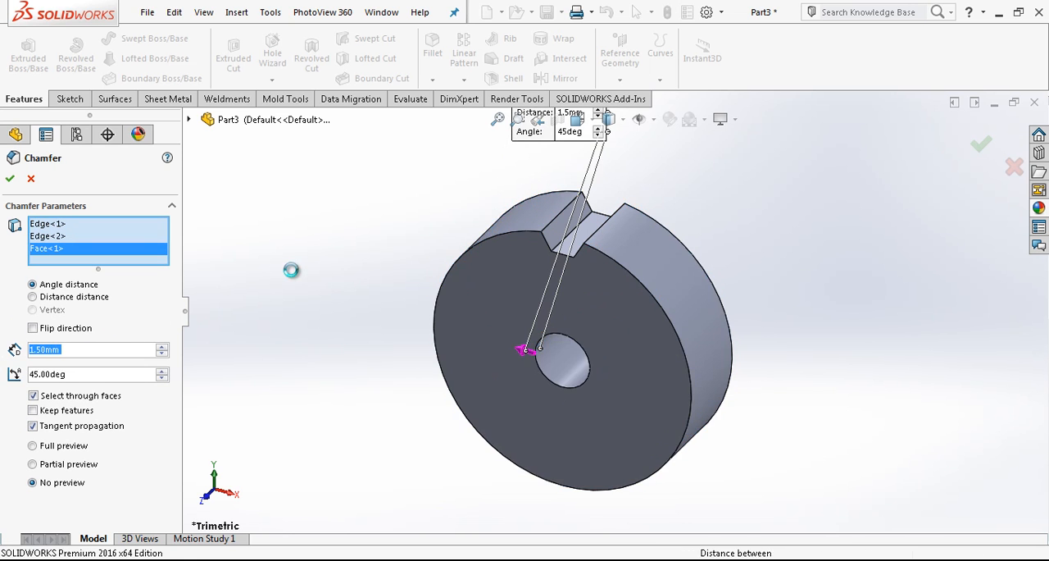
key(Return)
Edit the chamfer to remove both outer disc edges, keeping only the central hole's face.
middle_drag(547, 322, 565, 295)
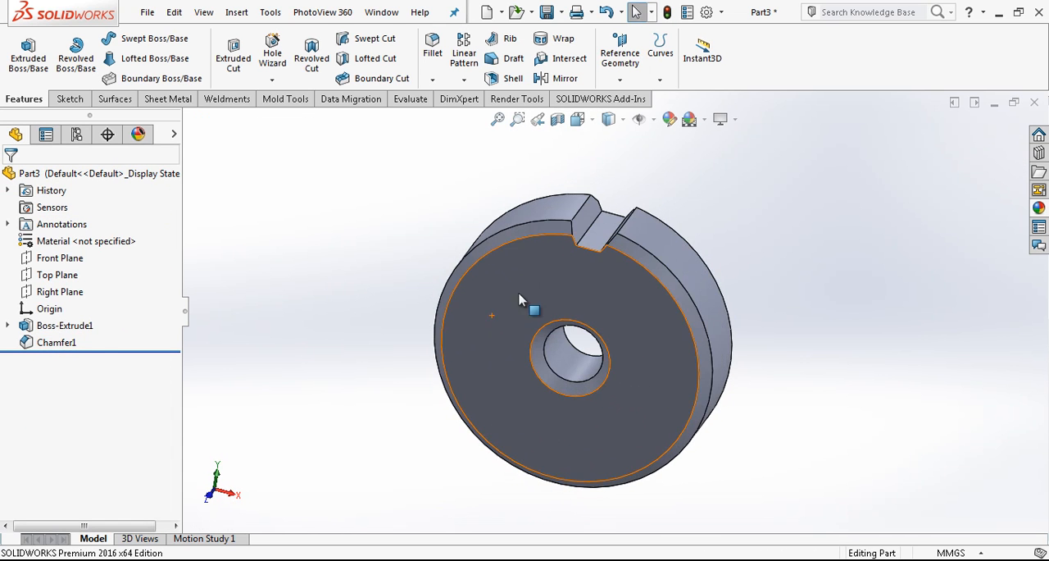
click(57, 342)
click(68, 298)
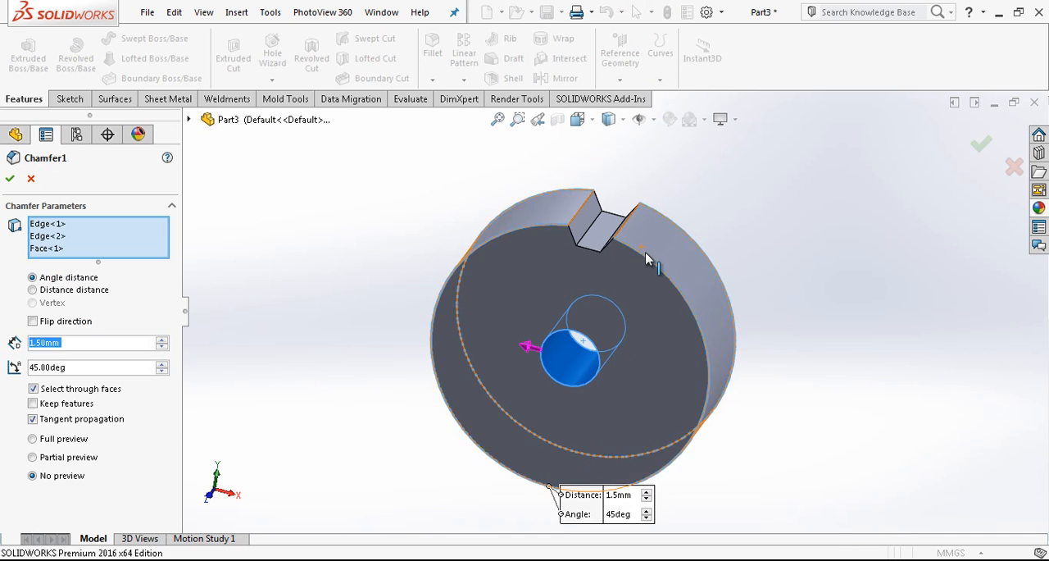
click(673, 229)
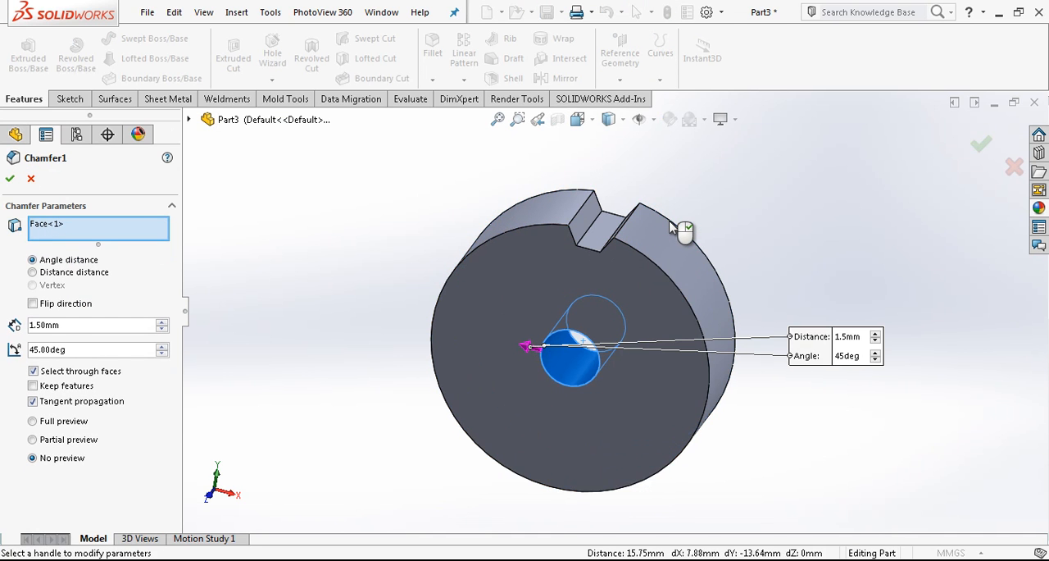
Add a separate 45-degree chamfer, smaller than the hole's 1.5 mm, to the disc's front and rear outer circular edges.
click(434, 81)
click(464, 117)
click(517, 236)
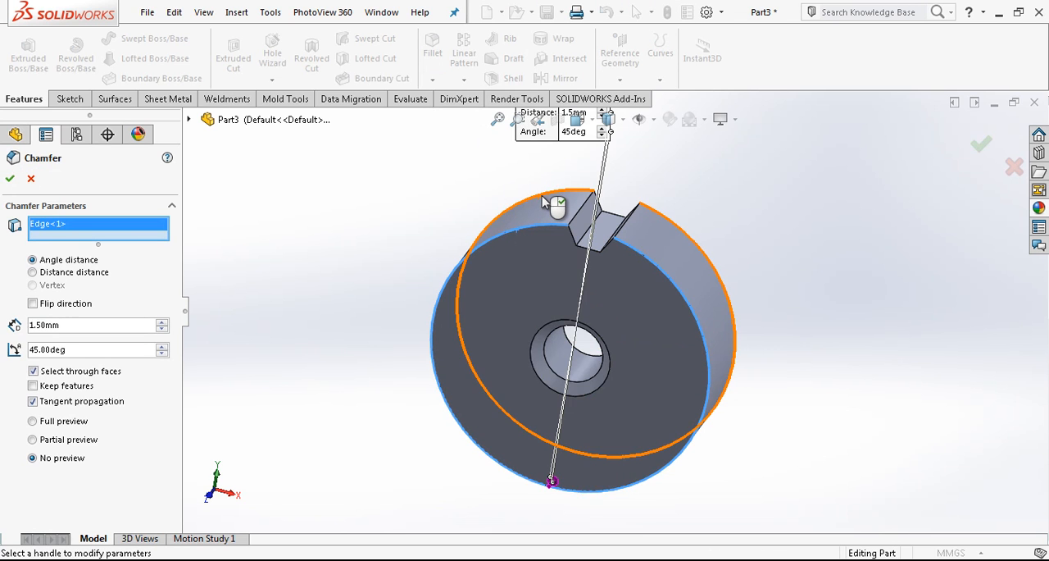
click(545, 201)
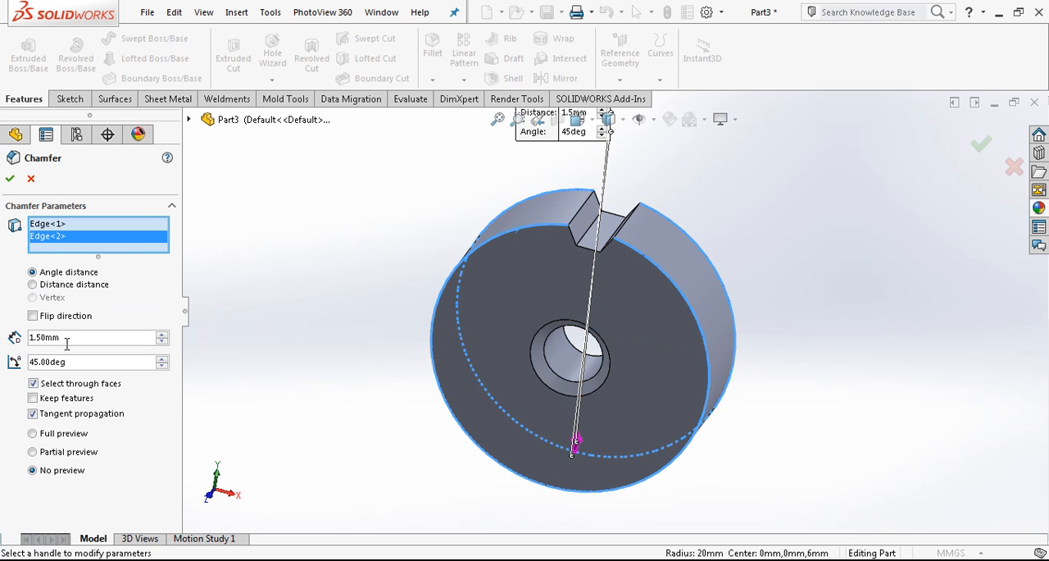
key(Return)
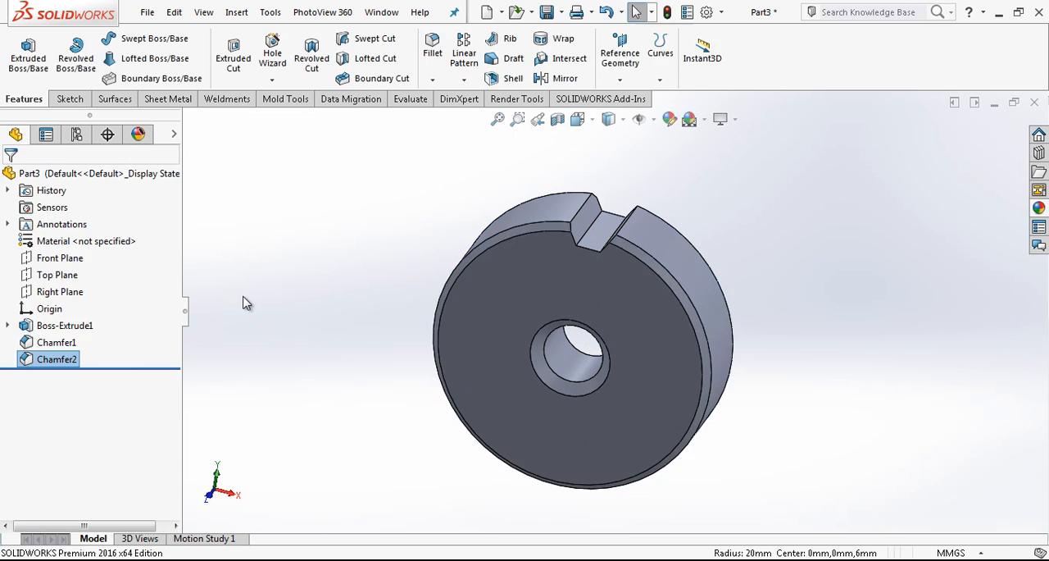
Start a new sketch on the disc's front face, viewed normal to it.
middle_drag(637, 305, 651, 261)
click(653, 252)
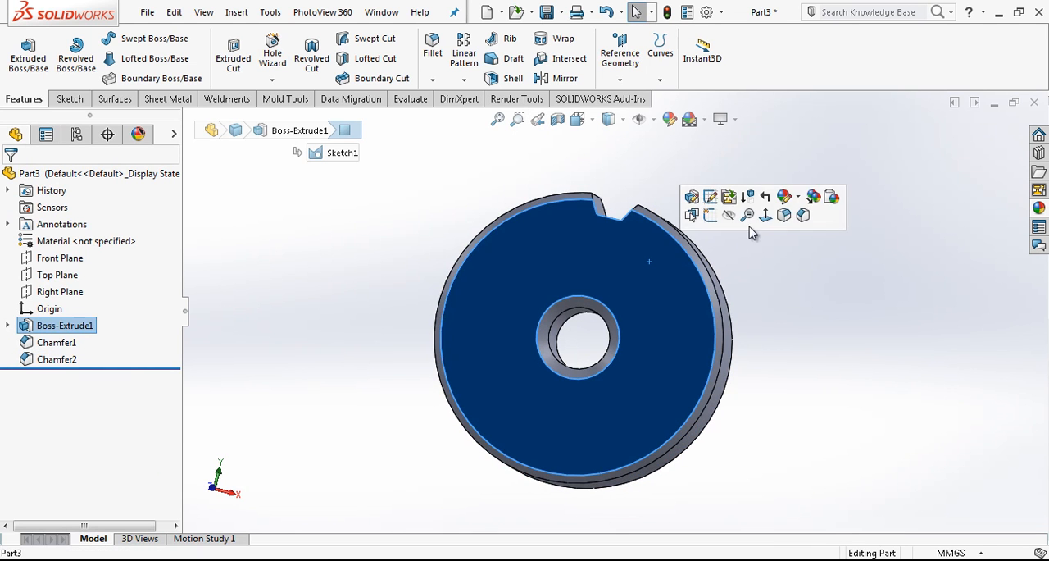
click(761, 218)
key(Escape)
scroll(778, 232, down, 2)
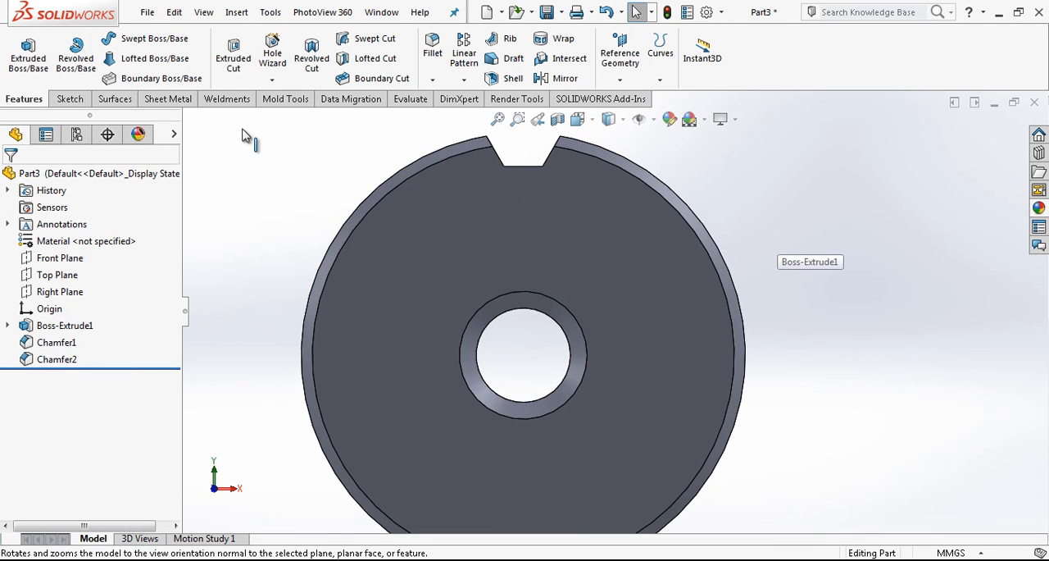
click(68, 99)
click(21, 48)
click(393, 258)
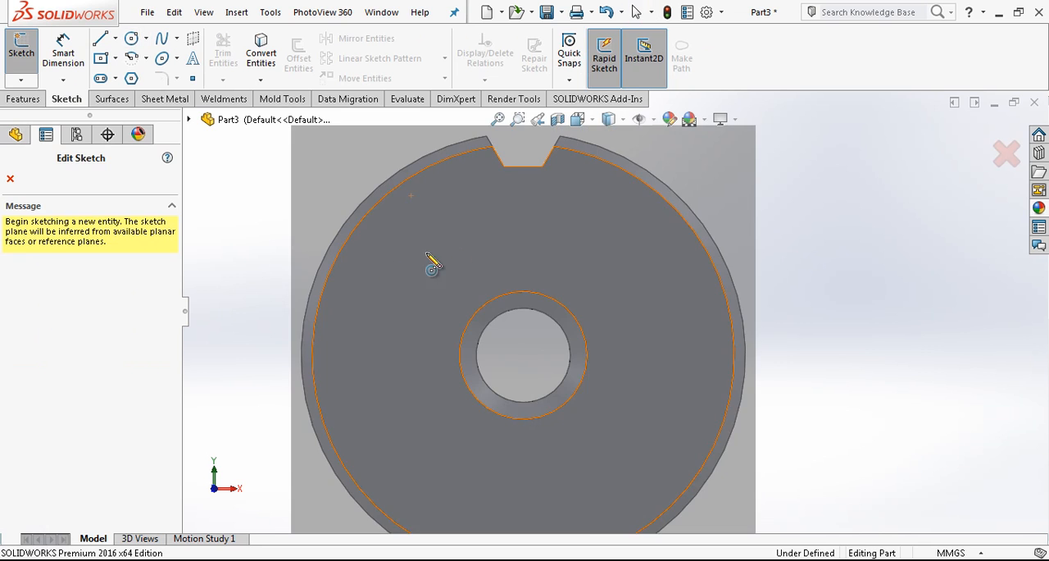
click(465, 248)
click(531, 203)
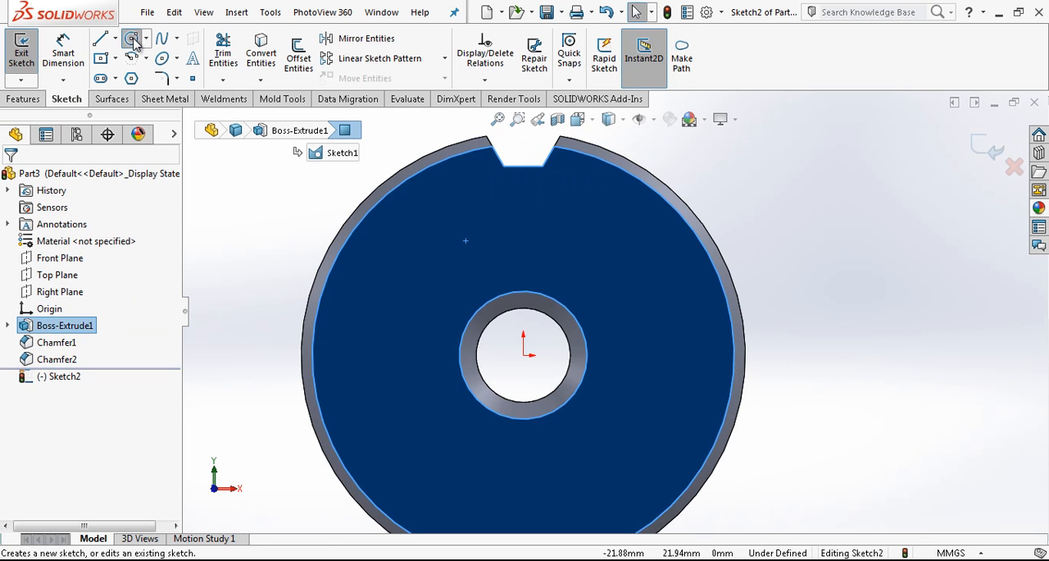
Sketch a circle about 13.4 mm in diameter, centred above and to the left of the origin.
click(131, 38)
click(463, 276)
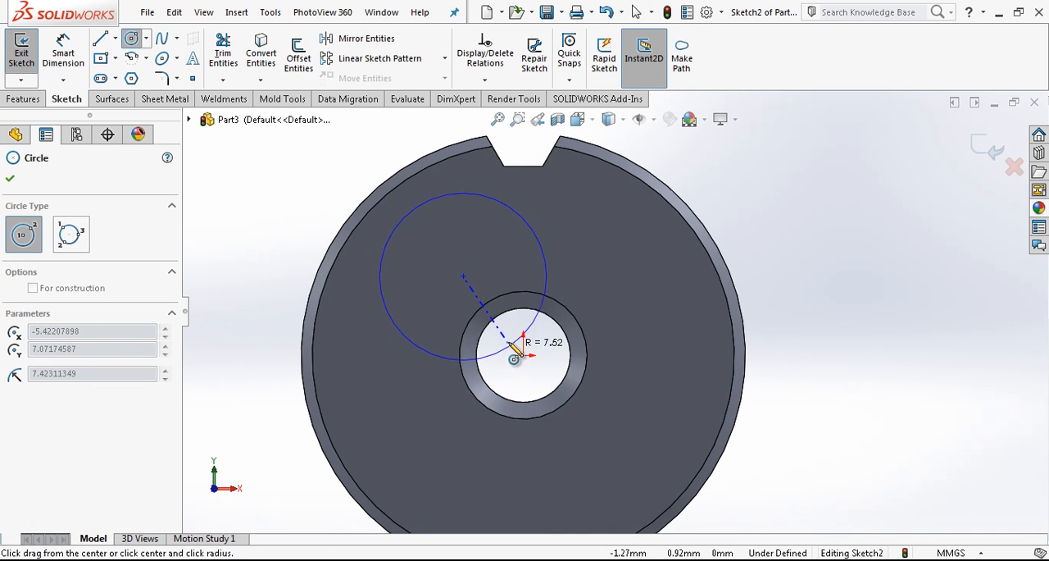
click(508, 337)
key(Escape)
Create a circular sketch pattern of the circle about the origin with 4 equally spaced instances over 360 degrees.
click(534, 252)
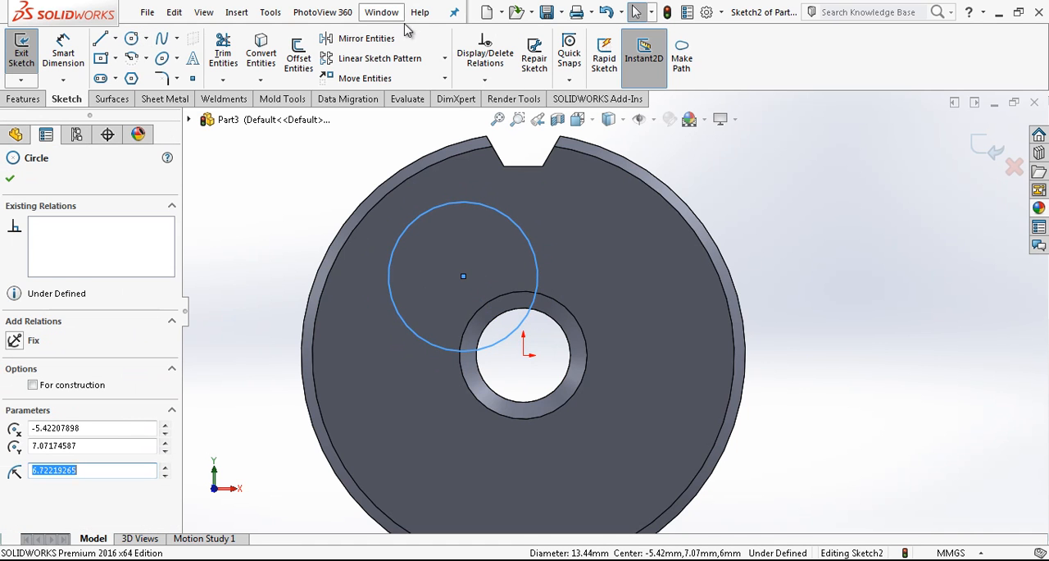
click(444, 61)
click(379, 78)
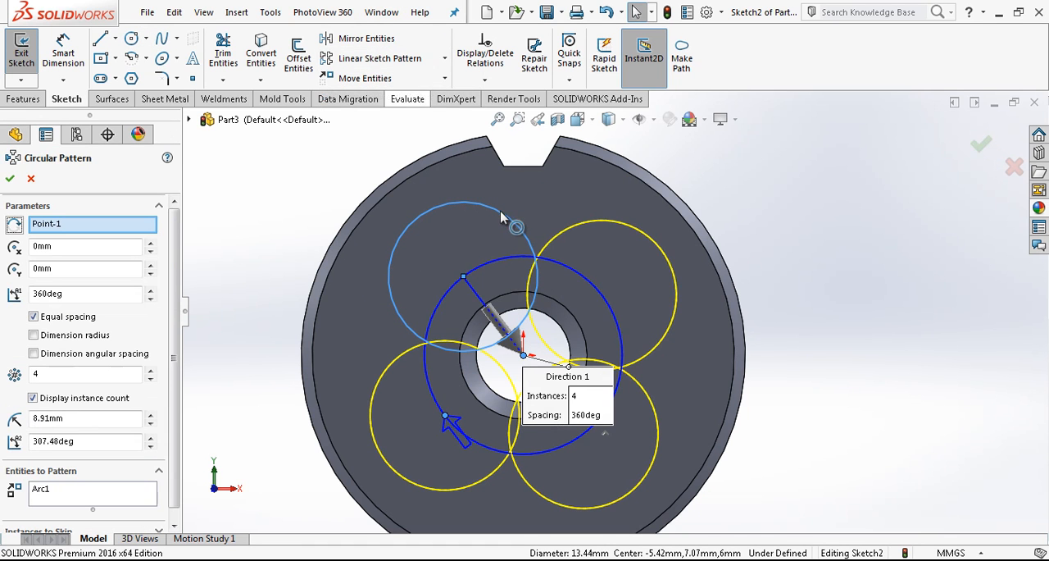
click(10, 179)
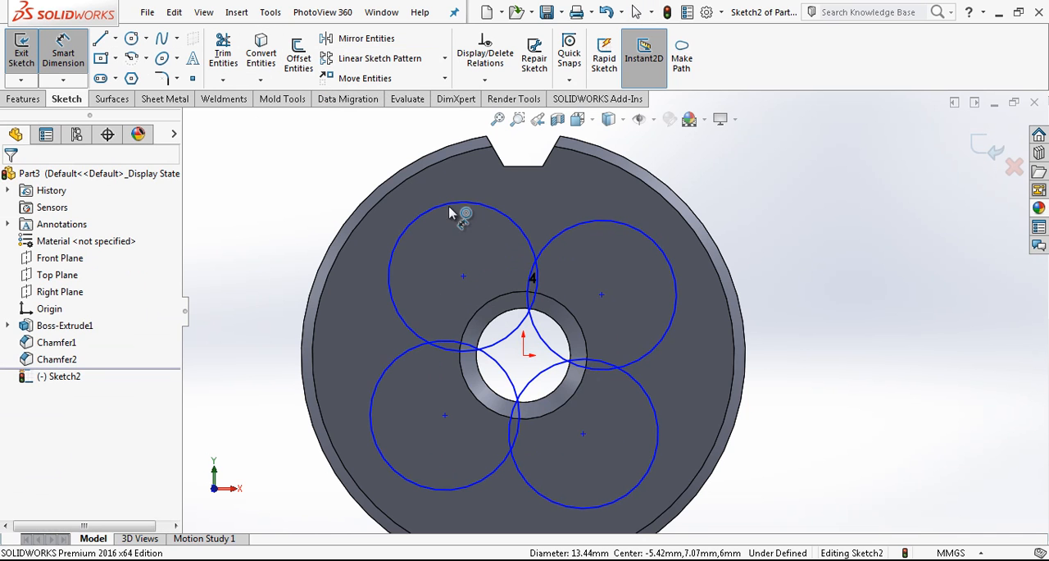
Dimension the original patterned circle with a diameter of 9 mm.
click(482, 213)
click(311, 167)
key(Return)
key(Escape)
Draw a vertical line from the origin to the midpoint of the notch base and make it construction geometry.
right_drag(784, 255, 733, 259)
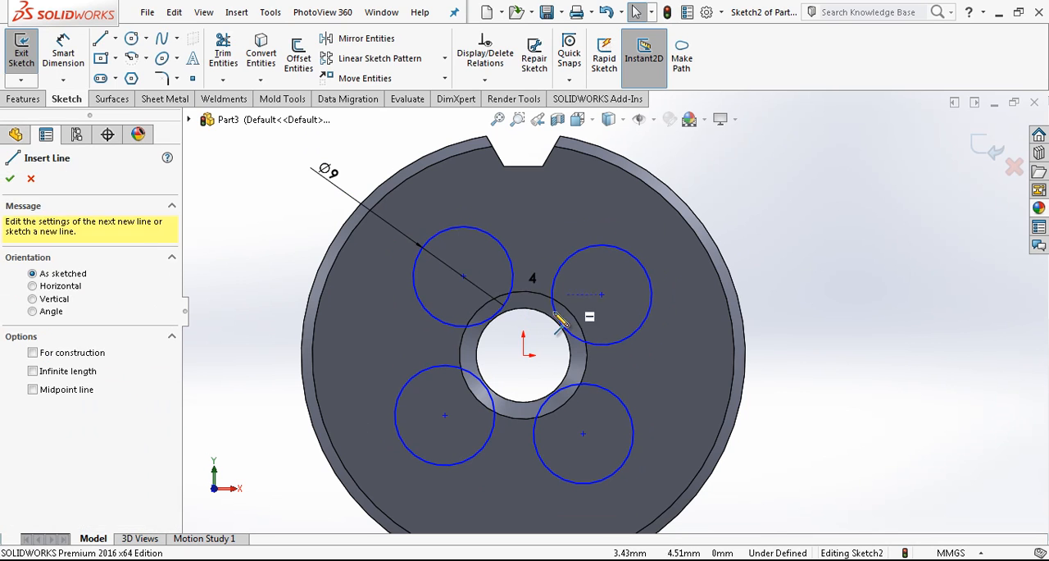
click(522, 355)
click(523, 166)
key(Escape)
click(523, 200)
click(583, 152)
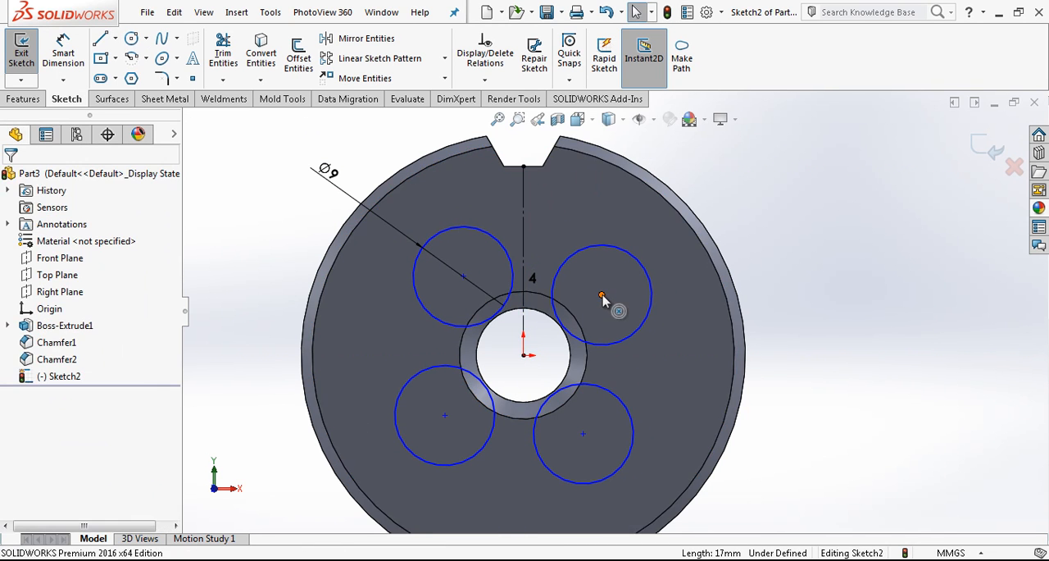
Make the centres of the two upper circles symmetric about the vertical construction line.
click(601, 295)
ctrl+click(464, 276)
click(525, 244)
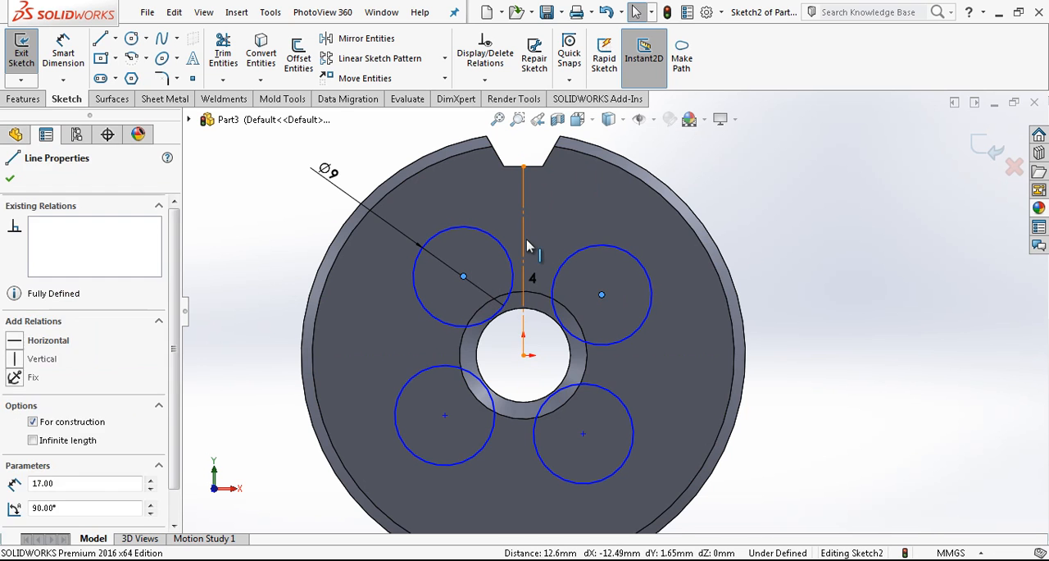
click(15, 427)
key(Escape)
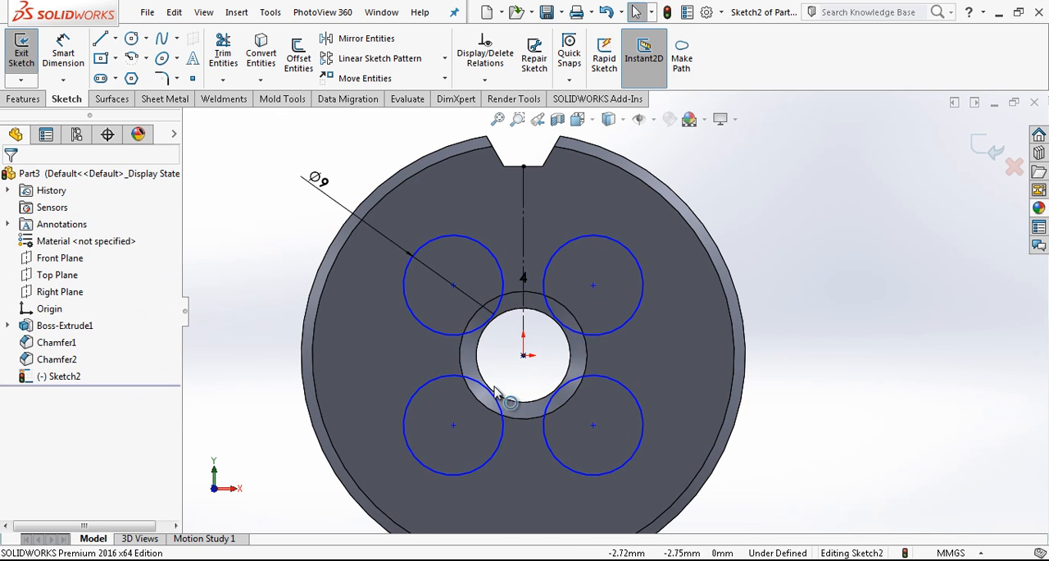
Sketch a construction circle centred on the origin and passing through the centre of the upper-left 9 mm circle.
click(133, 40)
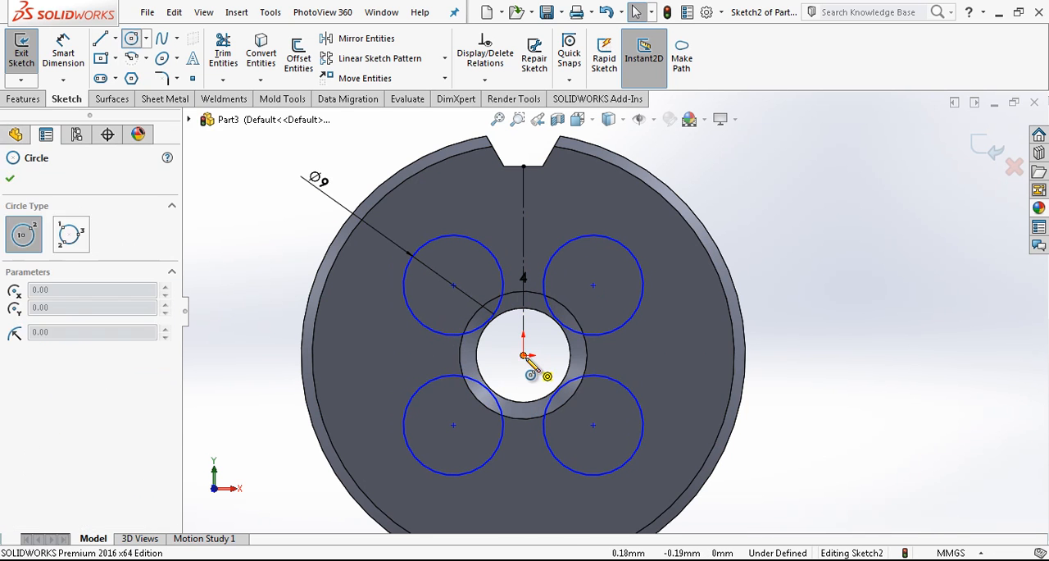
click(523, 354)
click(459, 278)
click(464, 275)
click(522, 231)
mouse_move(478, 268)
mouse_down()
mouse_move(491, 285)
mouse_move(484, 275)
mouse_up()
click(550, 352)
mouse_move(523, 369)
mouse_down()
mouse_move(525, 338)
mouse_move(528, 356)
mouse_up()
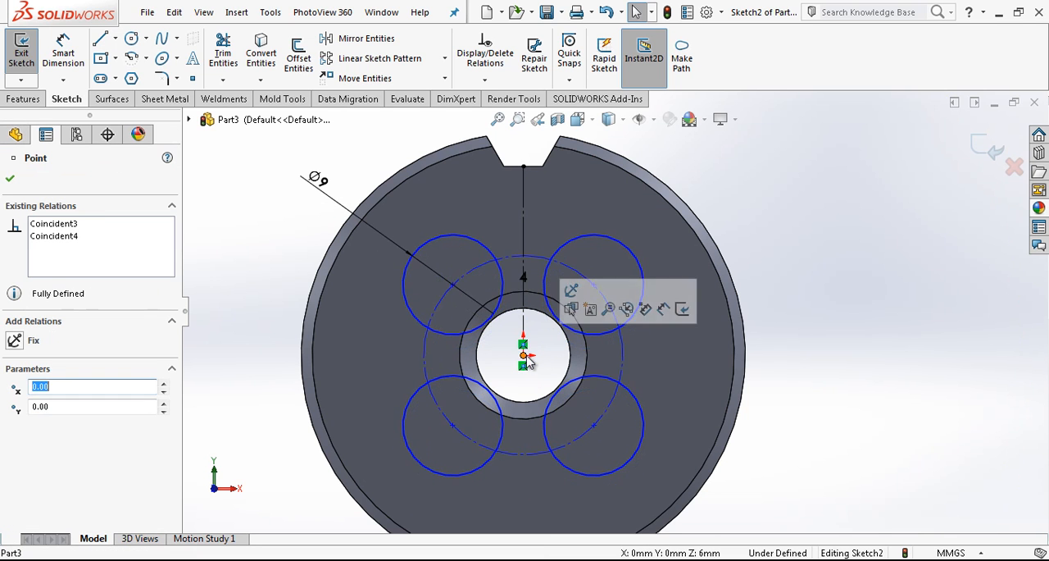
Dimension the construction circle through the hole centres with a diameter of 15.5 mm.
click(479, 267)
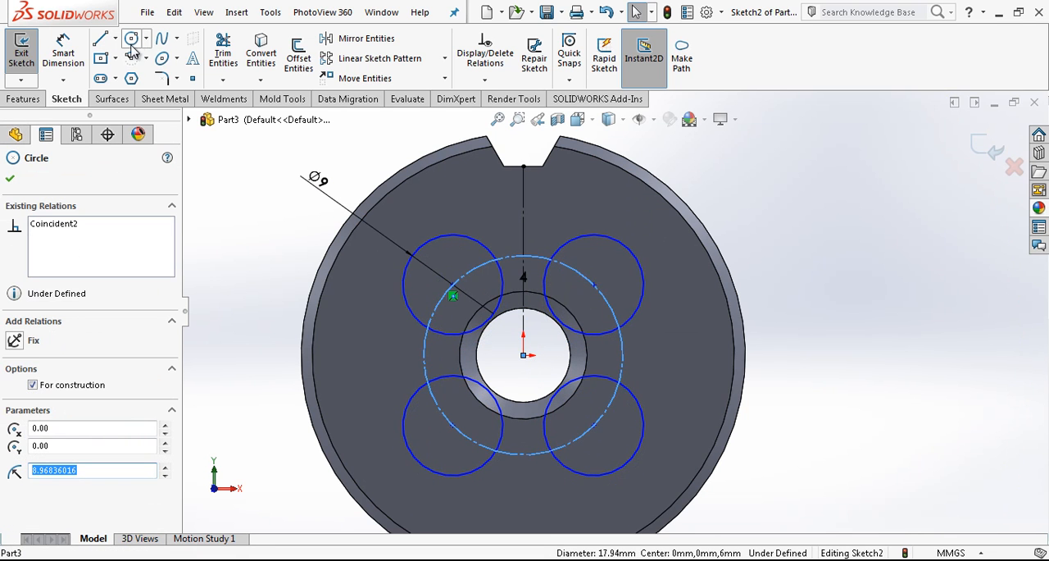
click(227, 206)
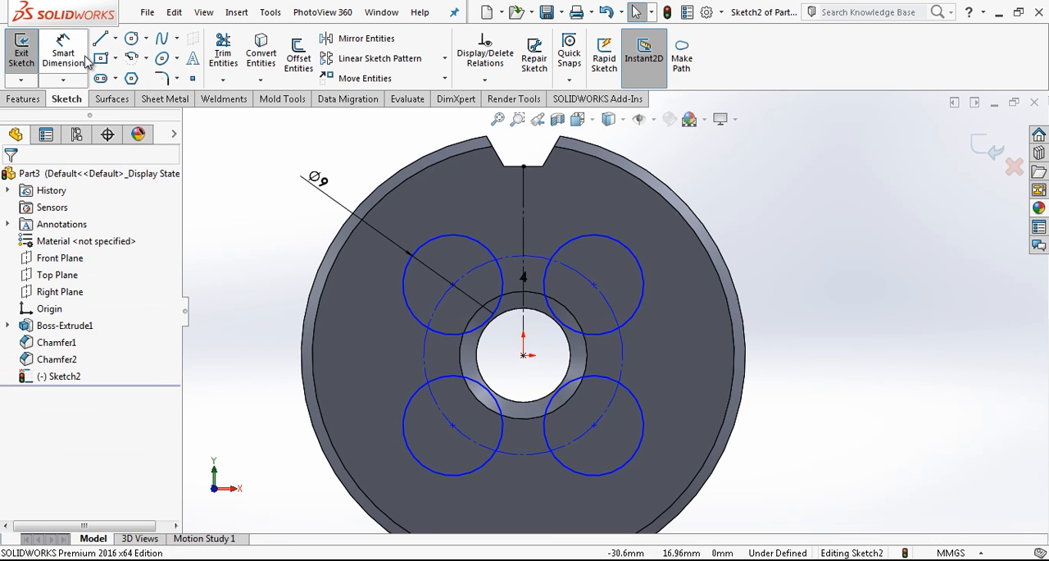
click(477, 271)
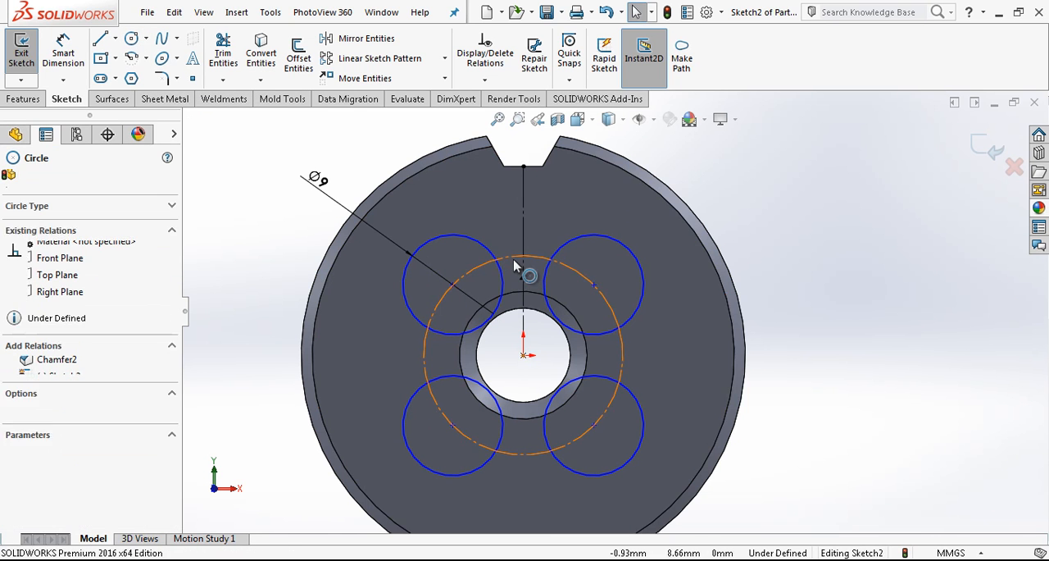
click(746, 257)
click(63, 52)
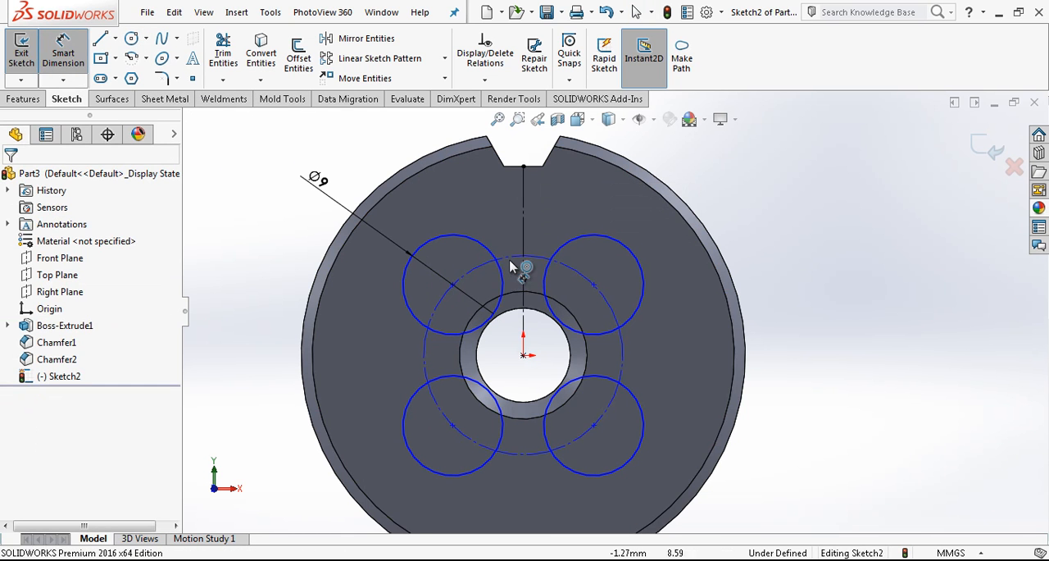
click(563, 266)
click(836, 344)
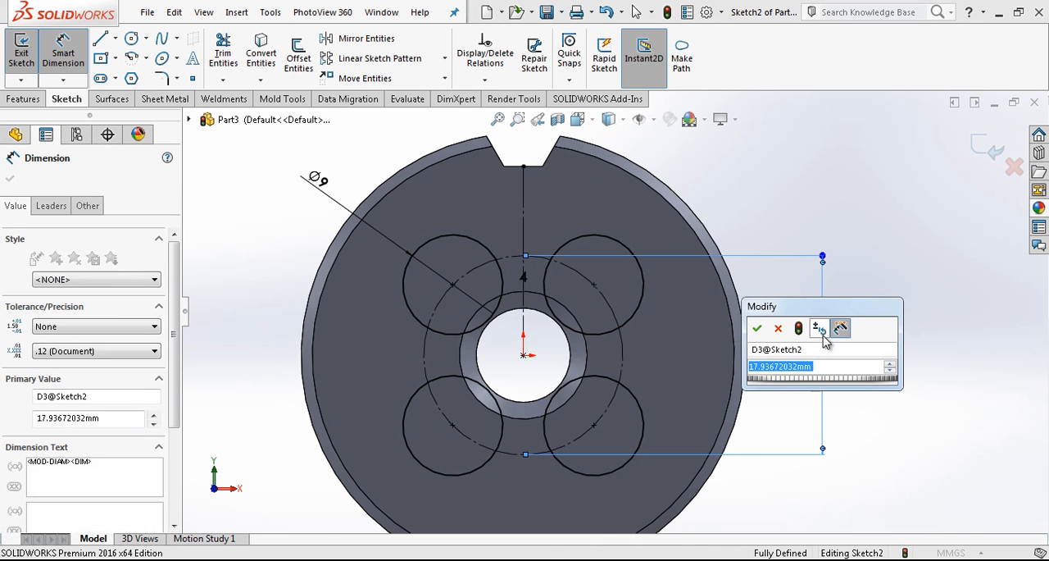
text(15.5)
key(Return)
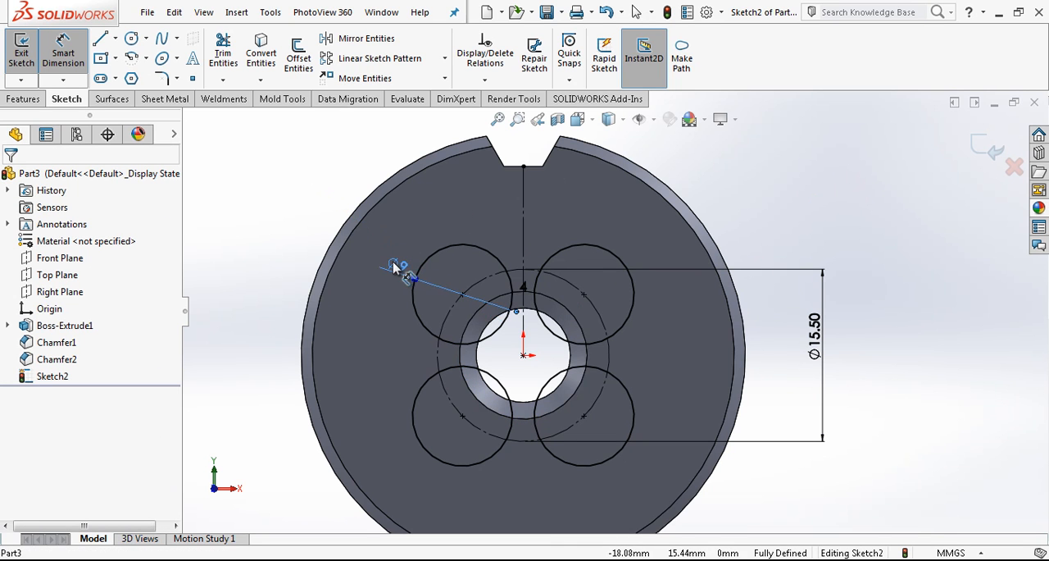
Finish the hole sketch and cut its four circles through the whole die with Extruded Cut set to Through All.
key(Escape)
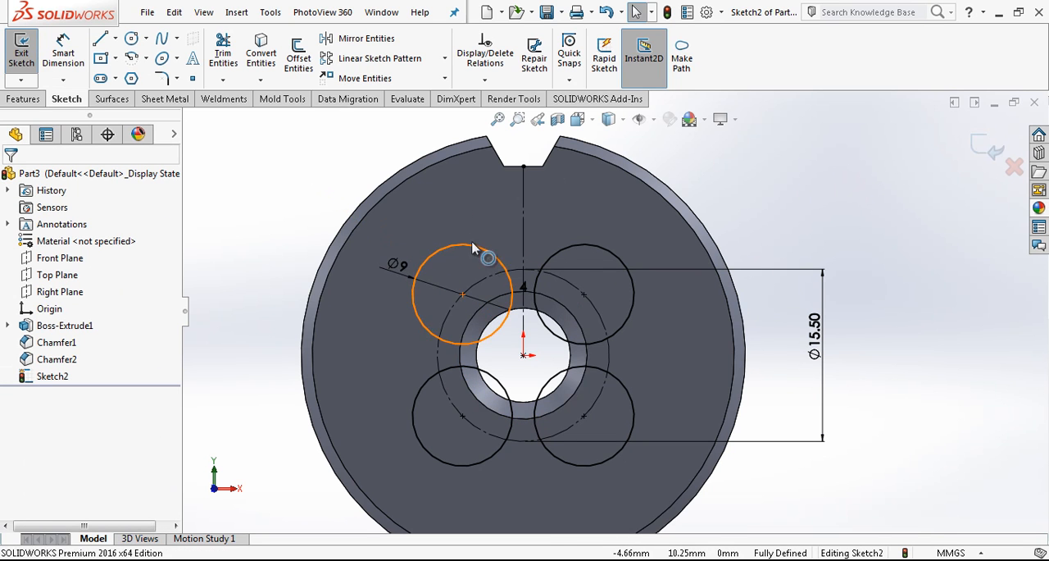
click(47, 97)
click(233, 56)
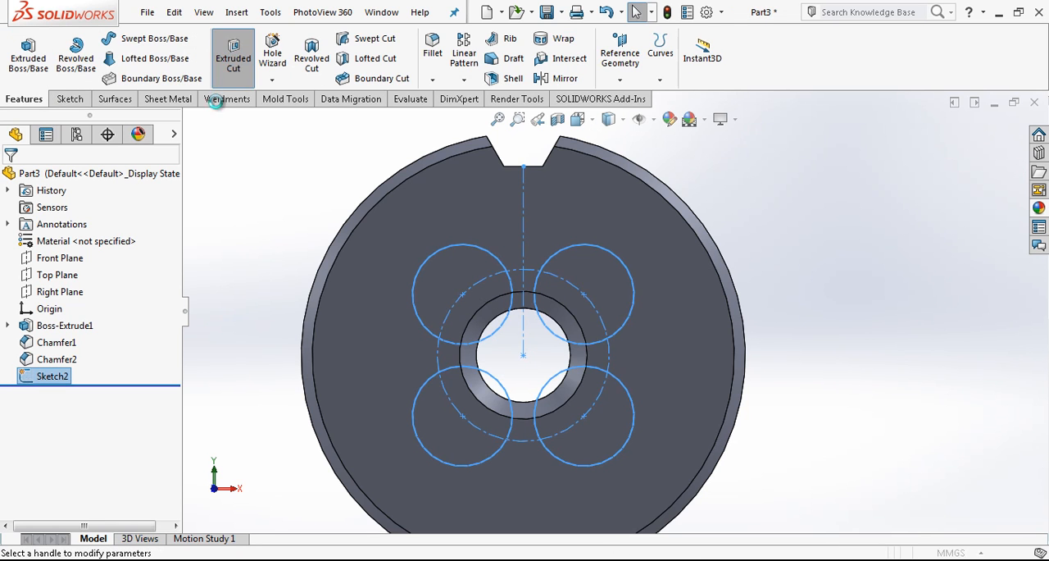
click(96, 270)
click(57, 291)
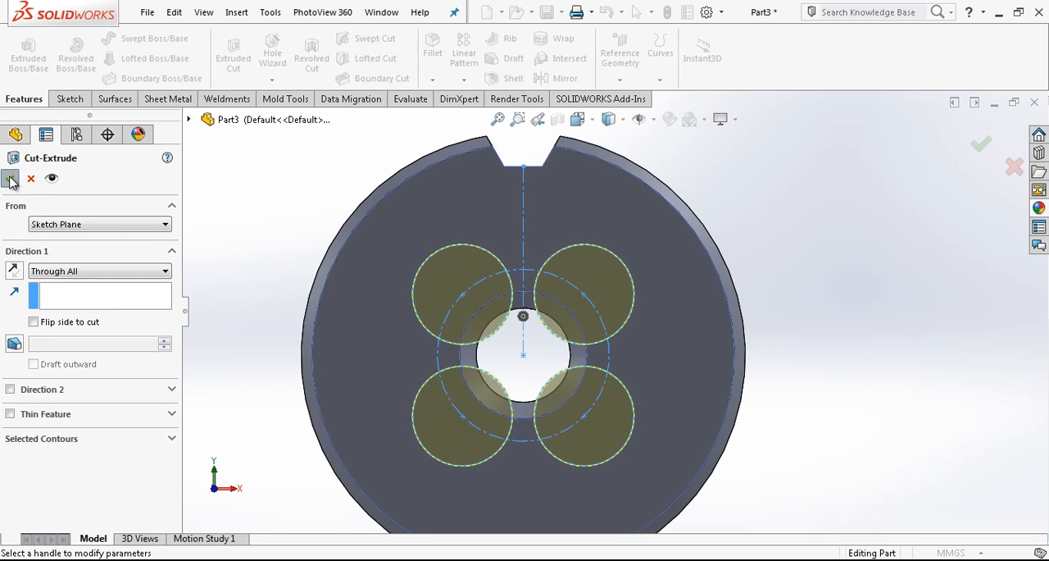
key(Return)
View the Top Plane face-on, extend its displayed boundary beyond the disc, and start a sketch on it.
middle_drag(569, 286, 627, 317)
click(70, 276)
click(135, 246)
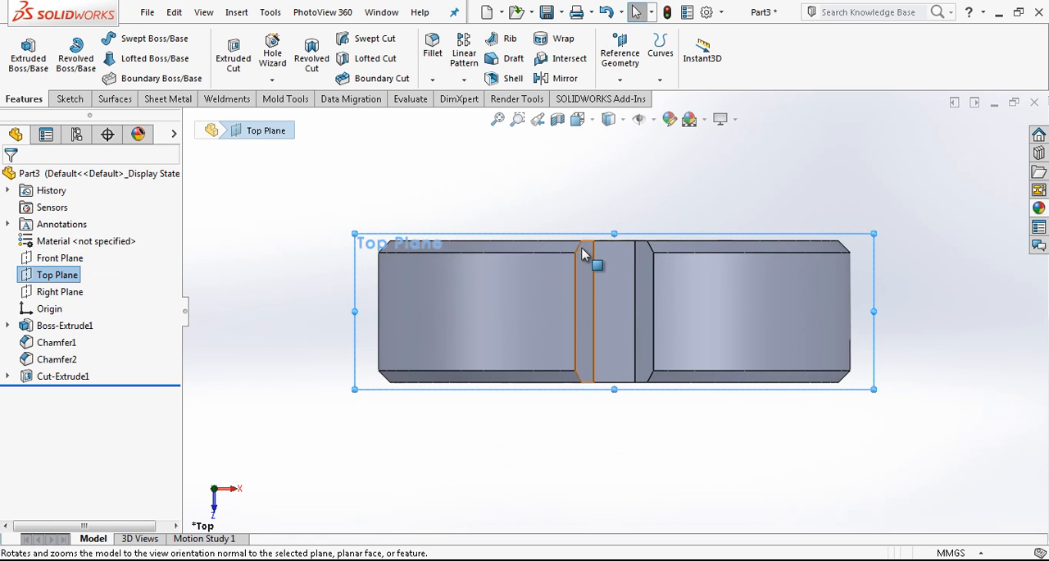
drag(614, 233, 612, 131)
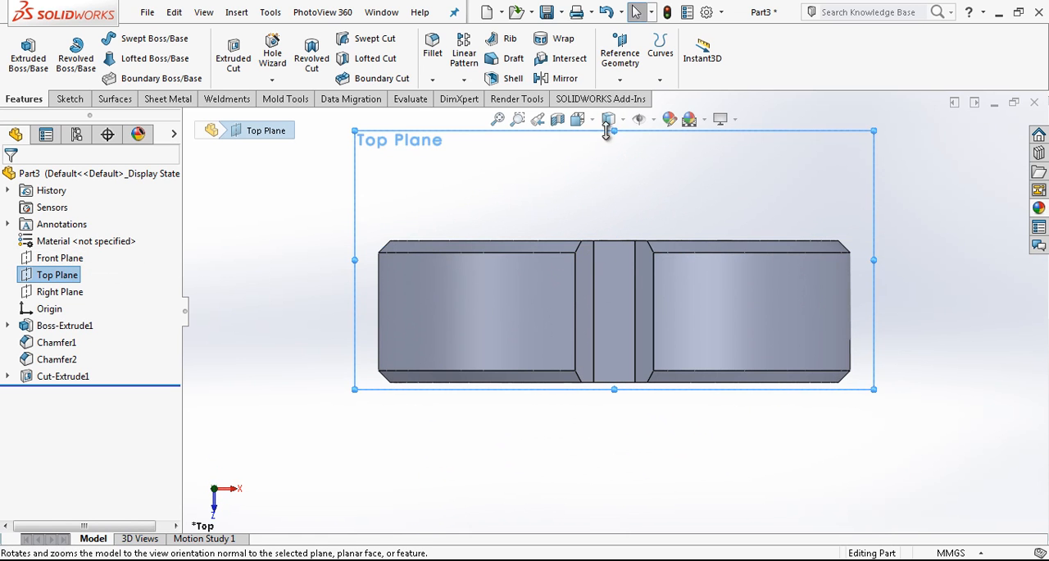
right_click(54, 281)
click(79, 254)
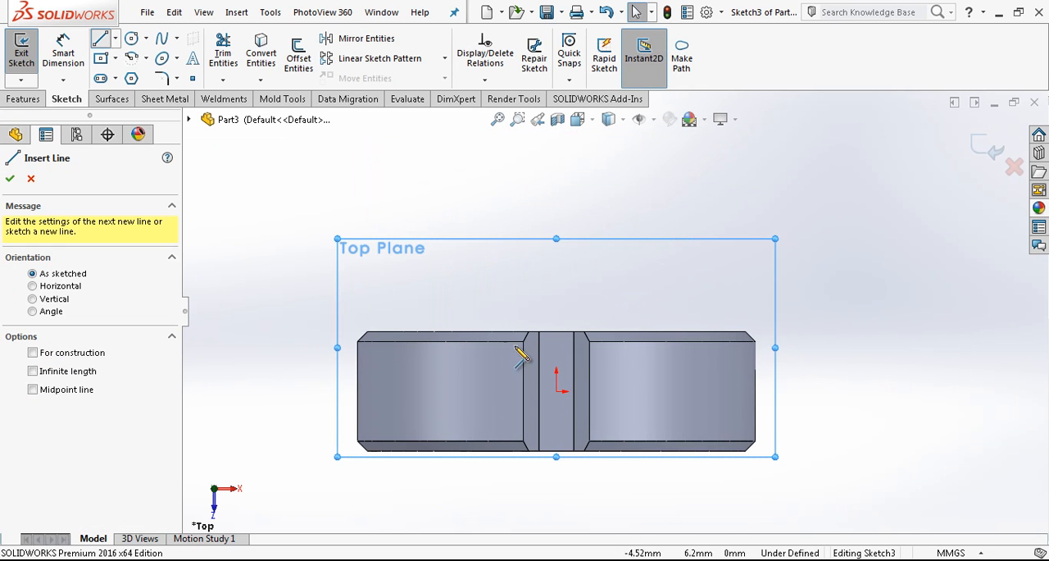
Draw a vertical line about 17.85 mm long from the origin past the die's edge and make it construction geometry.
click(556, 391)
click(556, 214)
click(559, 238)
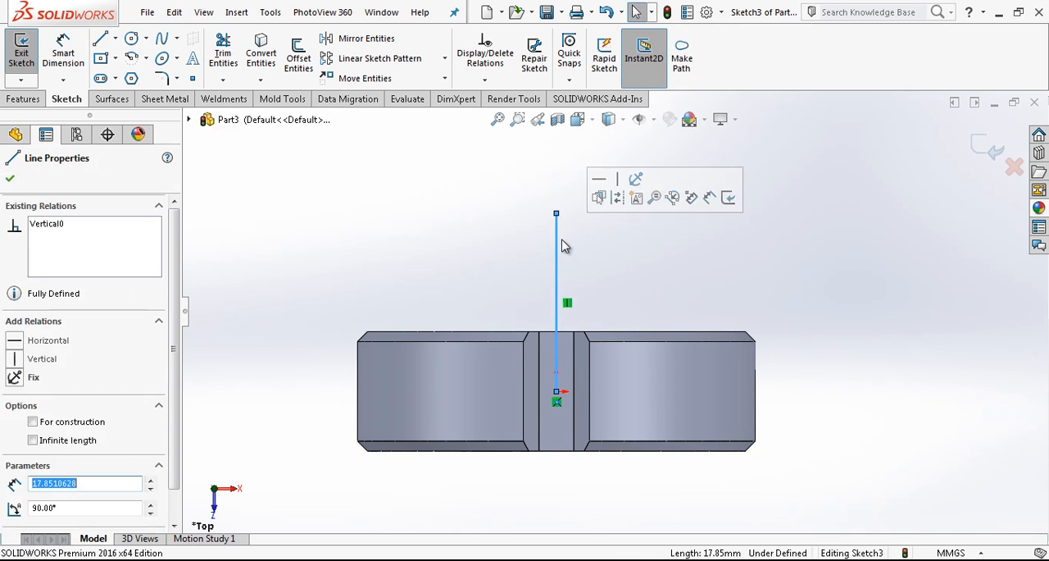
click(623, 201)
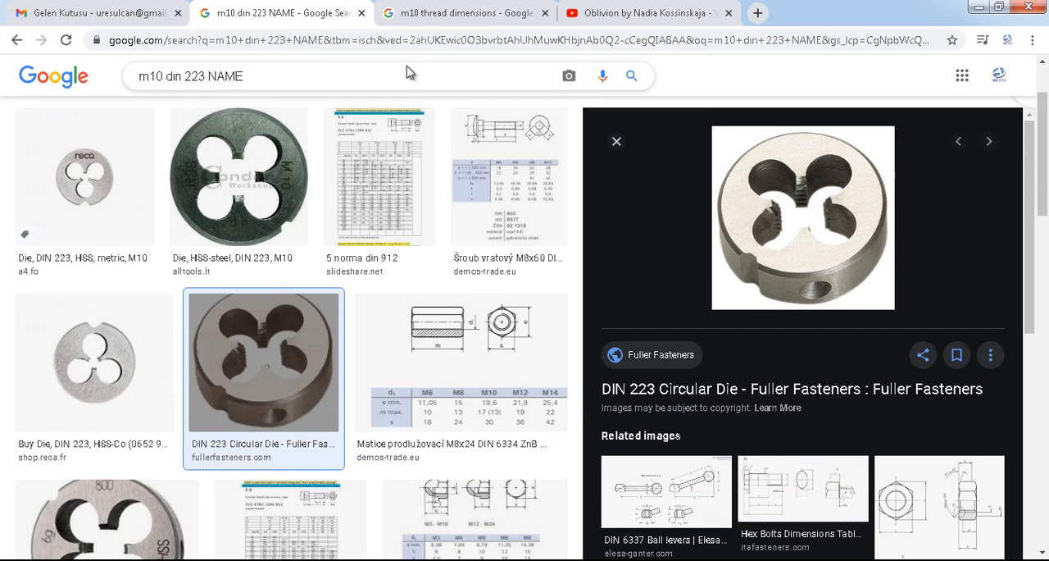
Consult the M10 thread dimensions image in the browser, and sketch a tooth outline of two slanted flanks joined by a short vertical line.
click(454, 12)
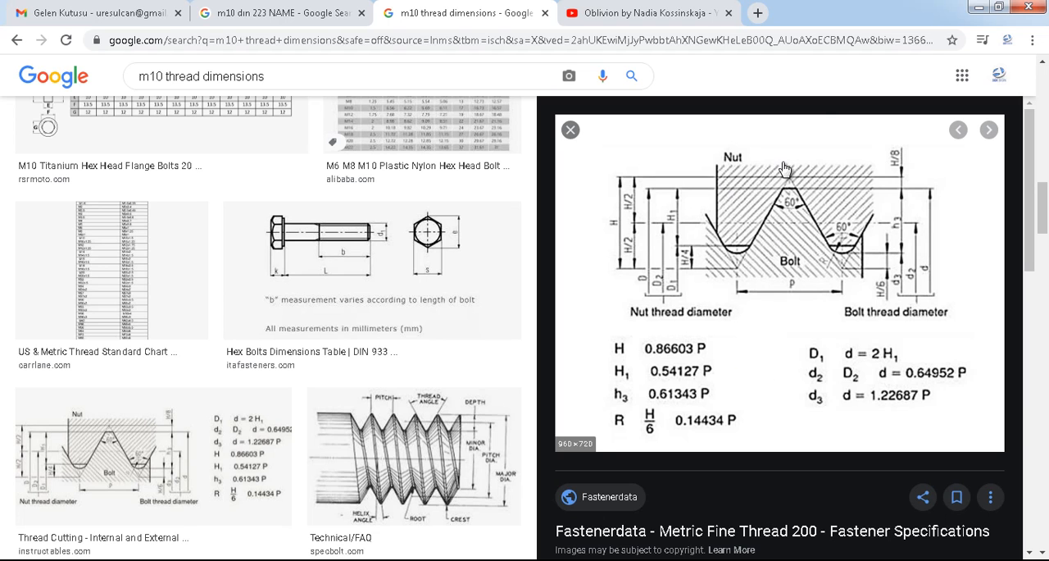
click(973, 7)
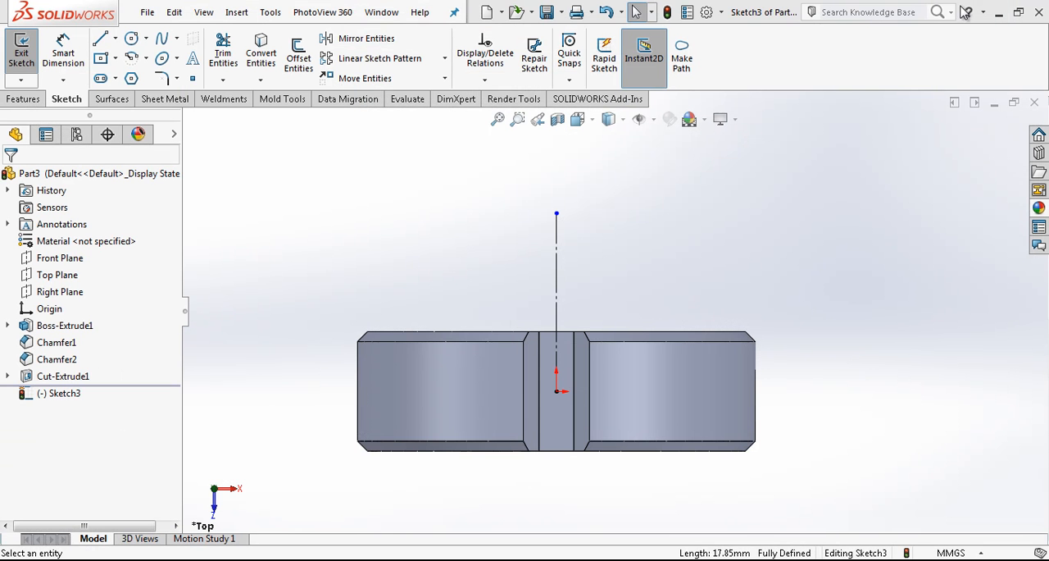
scroll(537, 256, up, 2)
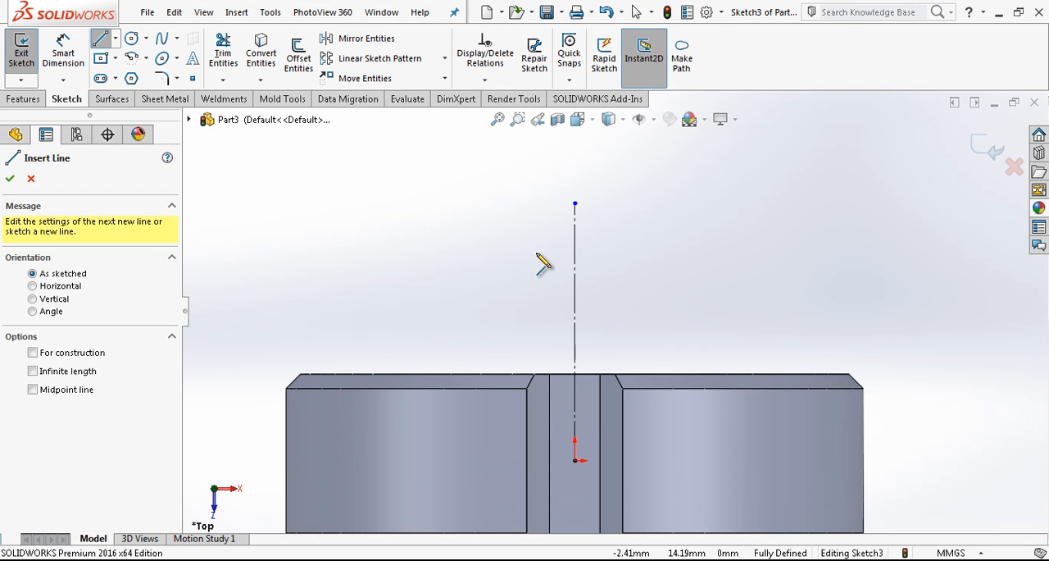
click(490, 254)
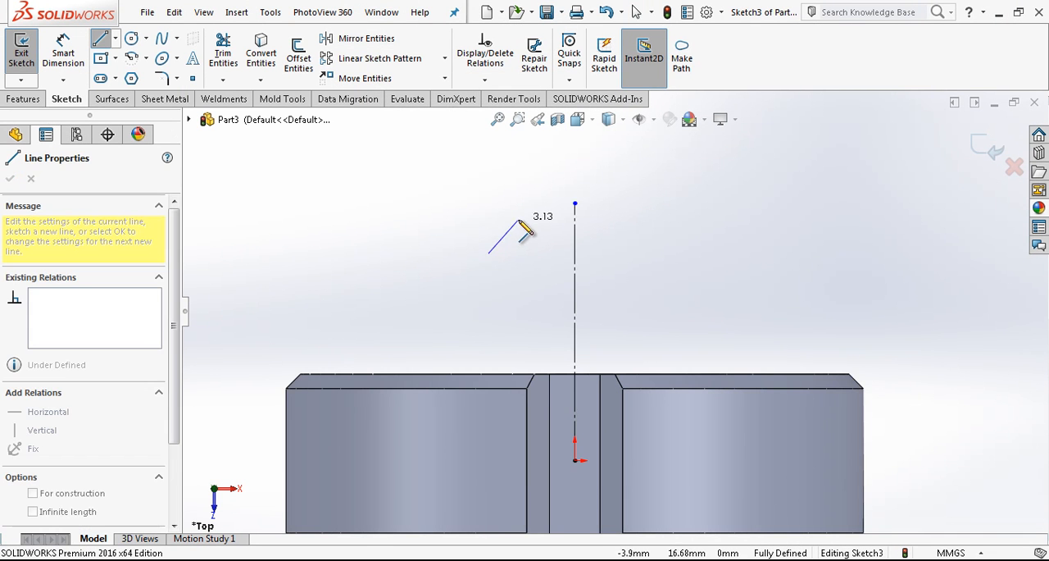
double_click(522, 231)
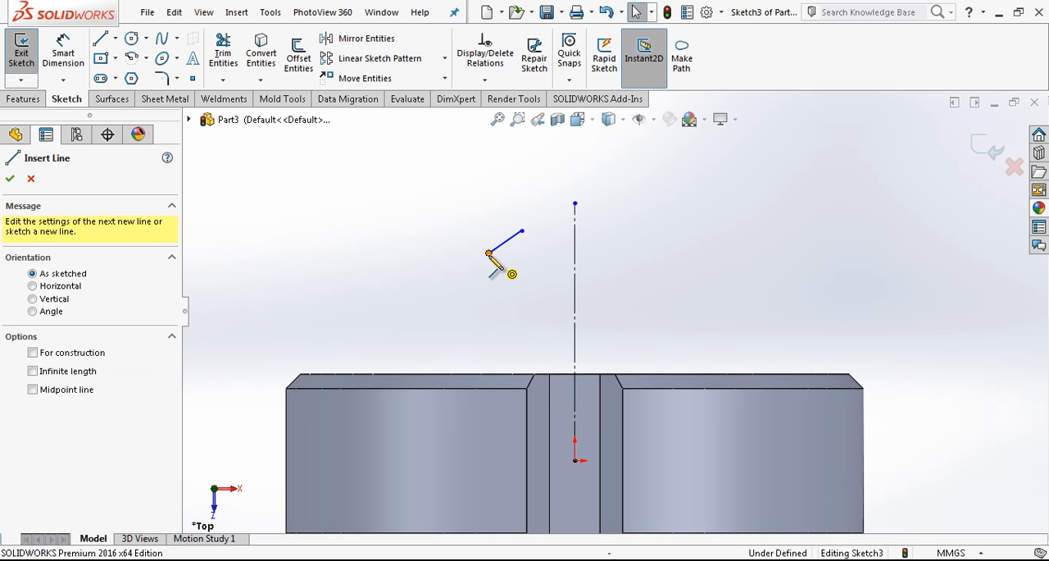
double_click(532, 296)
Draw two lines from the ends of the short vertical line to a common apex, extending the upper flank.
scroll(484, 265, up, 3)
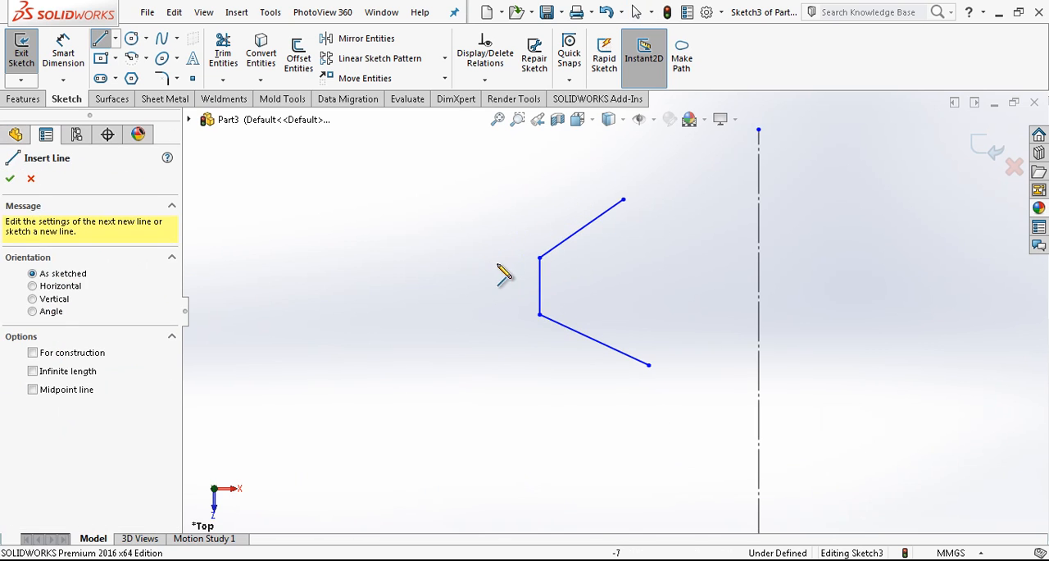
click(531, 258)
key(Escape)
key(l)
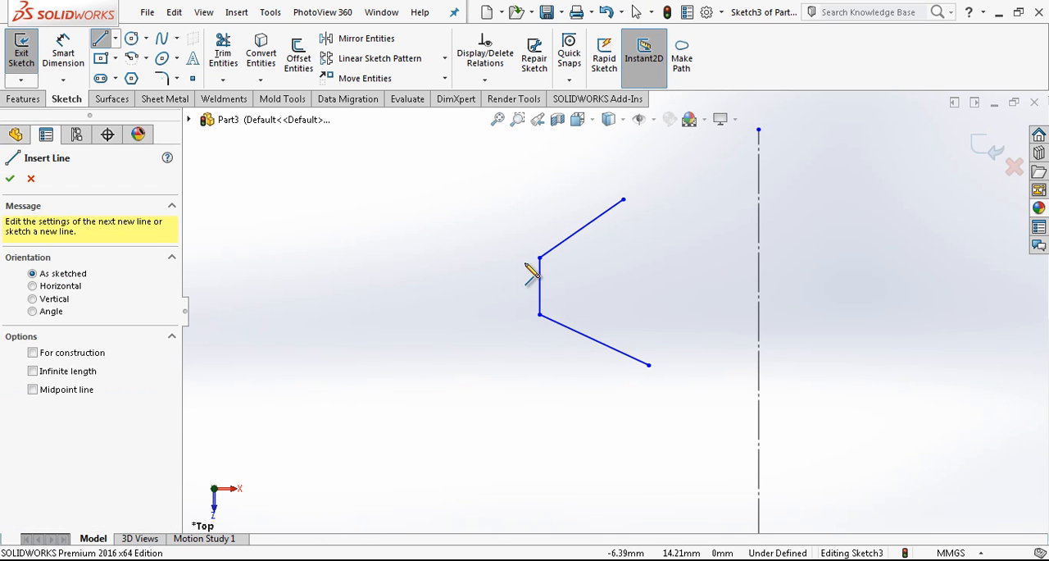
click(539, 259)
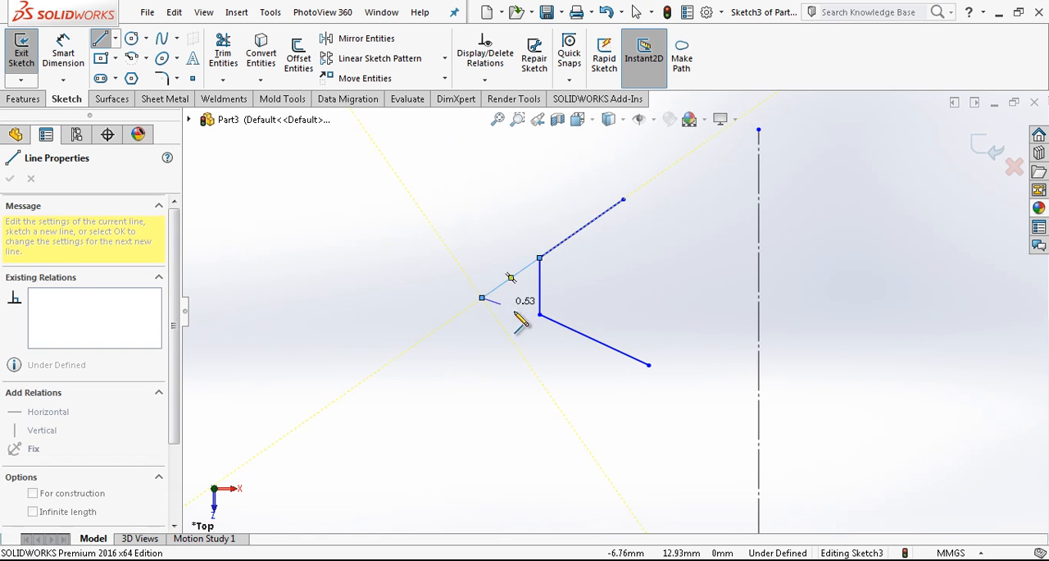
click(539, 314)
key(Escape)
Make the lower apex line collinear with the lower flank and convert both apex lines to construction geometry.
click(525, 309)
ctrl+click(569, 329)
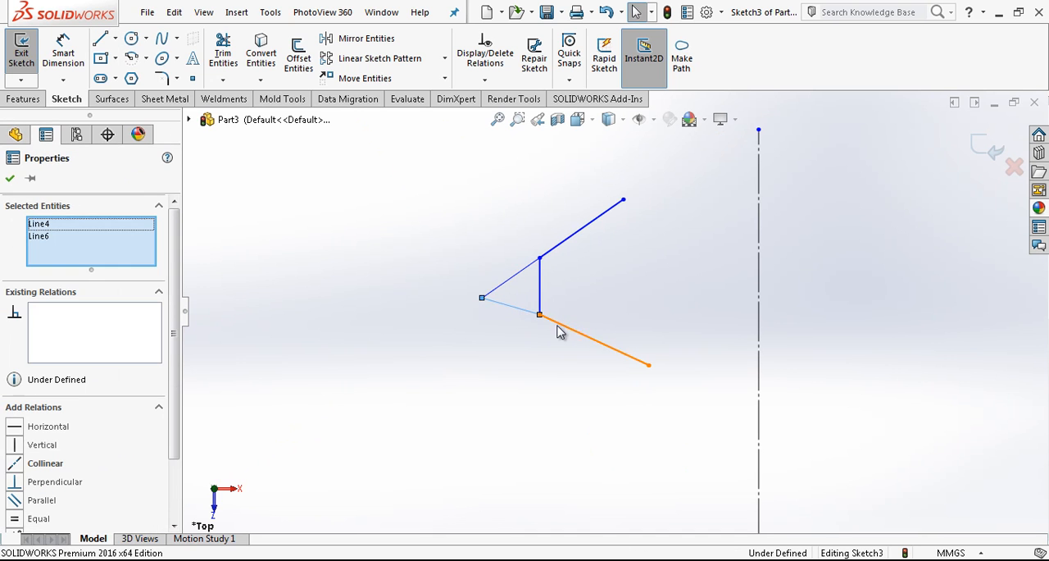
click(44, 463)
click(525, 327)
drag(528, 245, 472, 344)
click(543, 273)
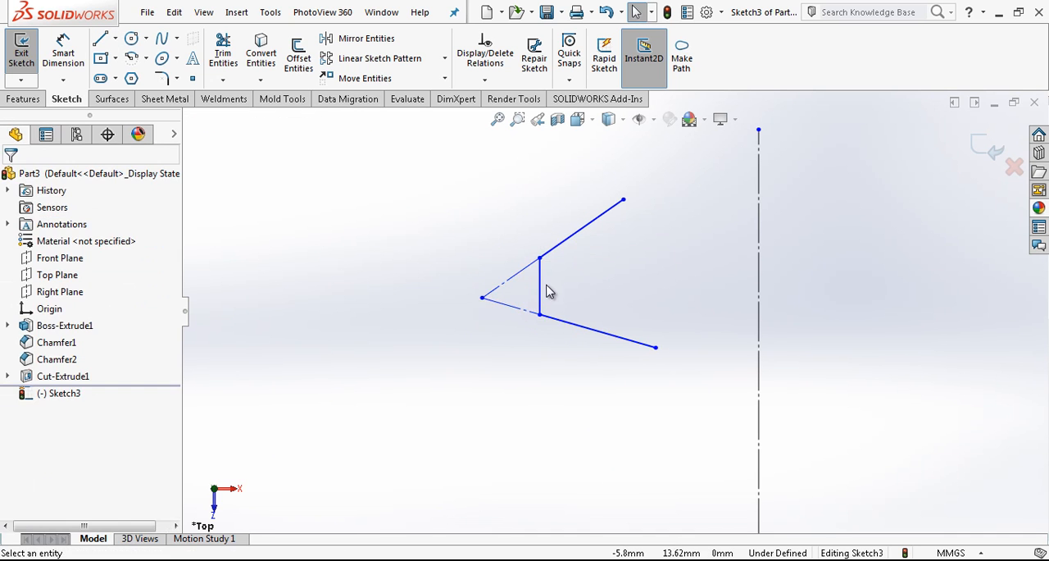
Draw a horizontal construction line from the midpoint of the short vertical line to the vertical centreline.
scroll(615, 310, up, 2)
key(l)
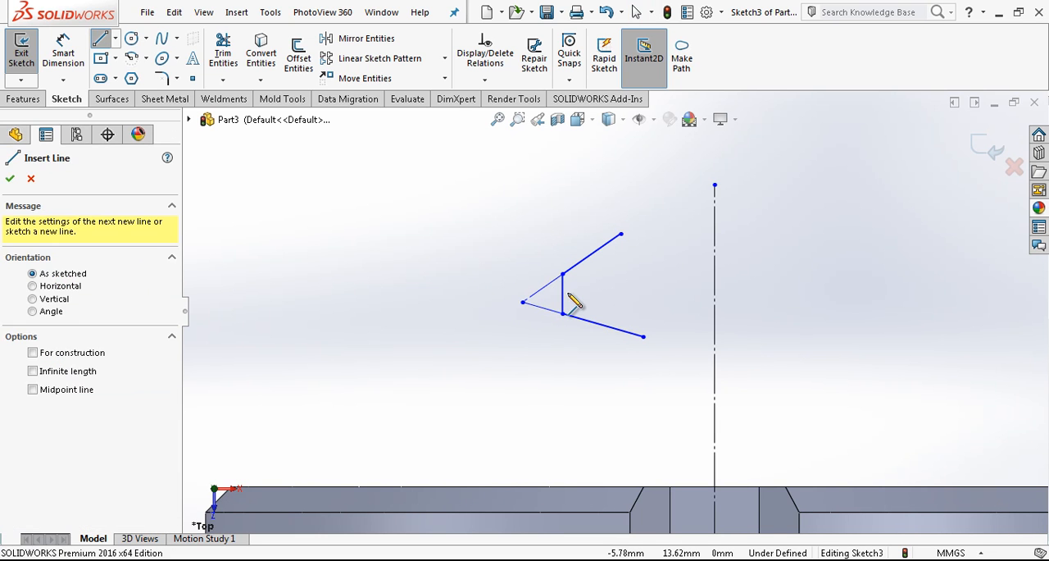
click(563, 293)
click(715, 294)
key(Escape)
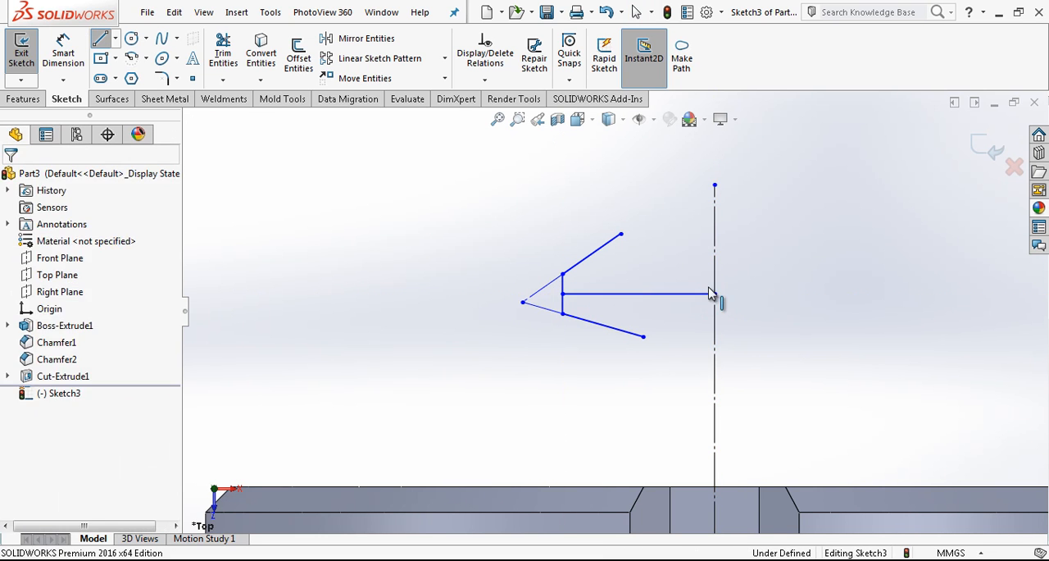
click(703, 293)
key(Escape)
Dimension the angle between the upper and lower thread flanks as 60°.
right_drag(636, 299, 646, 212)
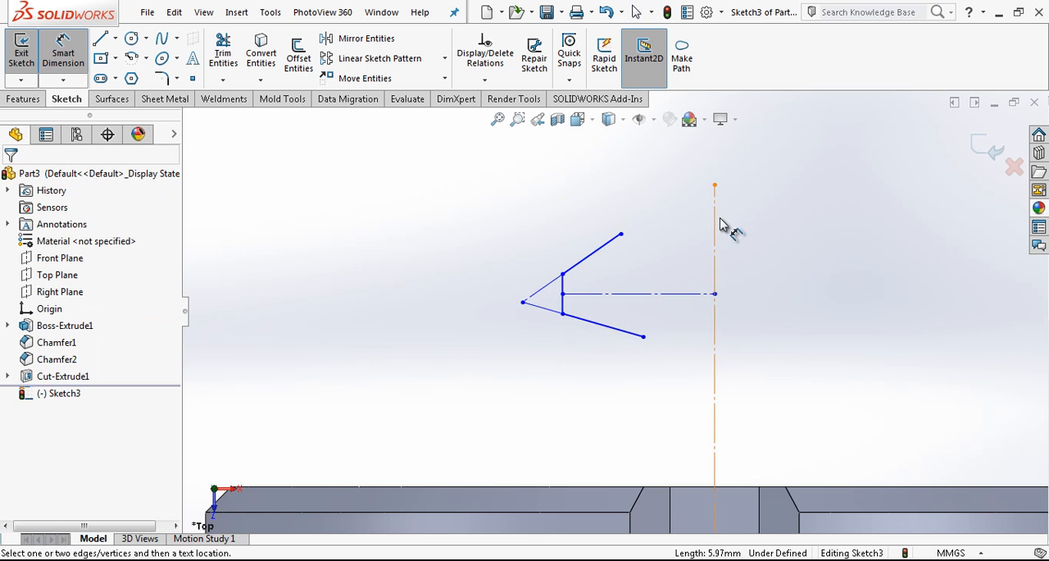
click(595, 252)
click(620, 329)
click(668, 271)
text(60)
key(Return)
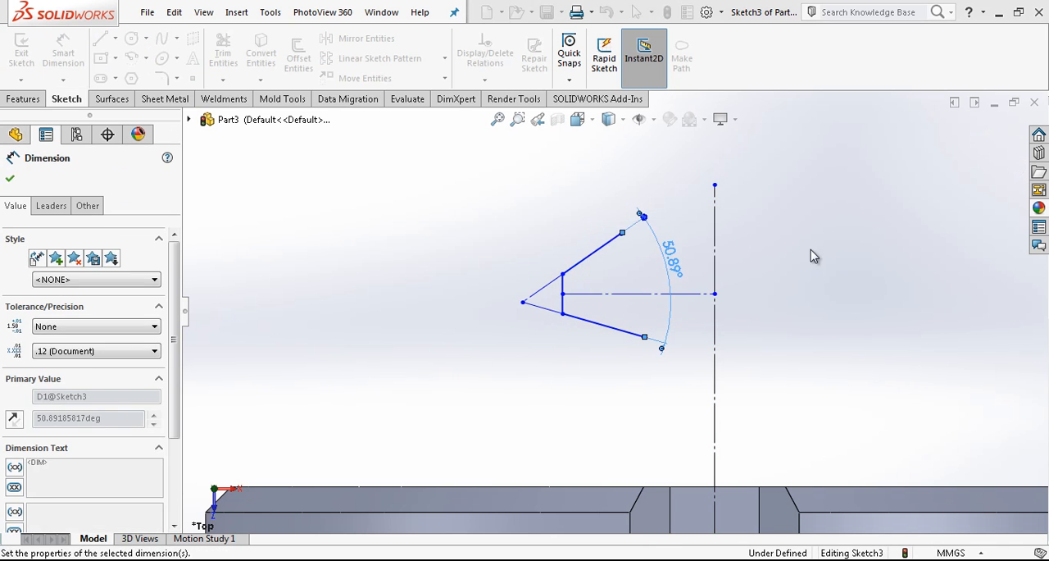
key(Escape)
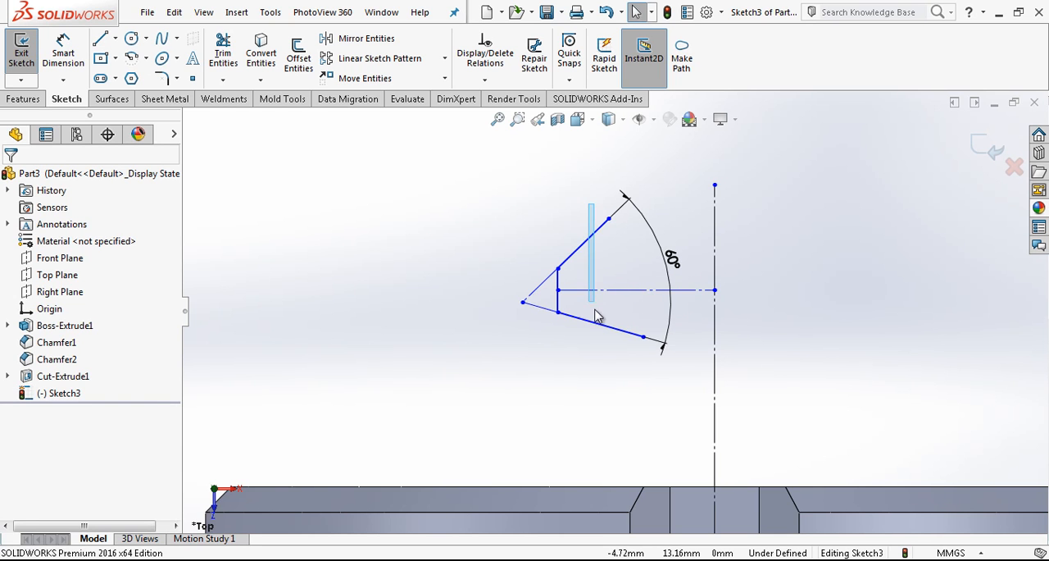
Make the two thread flanks symmetric about the horizontal construction line.
drag(582, 364, 580, 364)
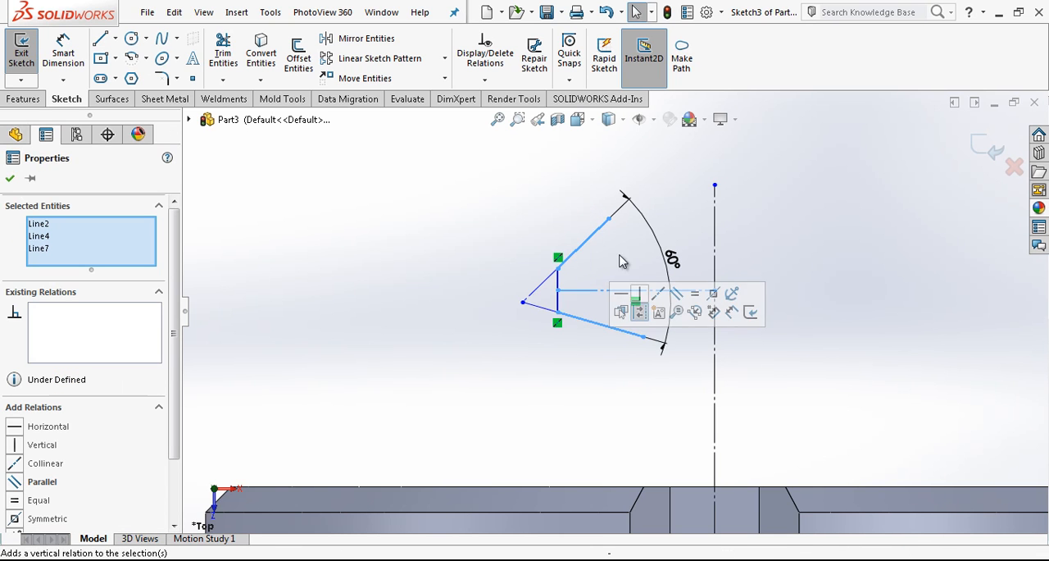
click(714, 294)
click(803, 300)
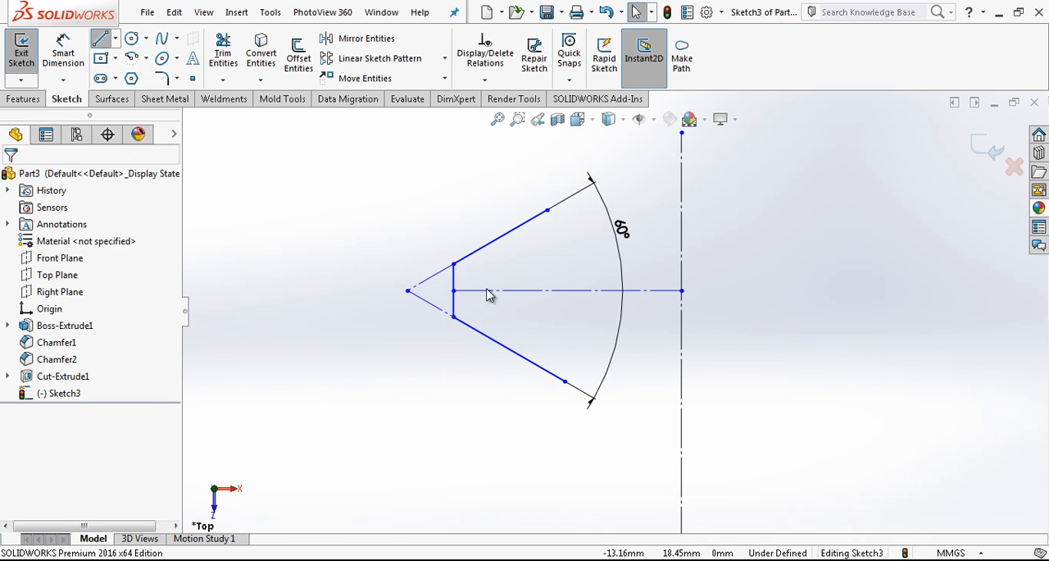
Draw a line about 3.7 mm long from the lower flank's open end down and outward, and make it construction geometry.
click(565, 381)
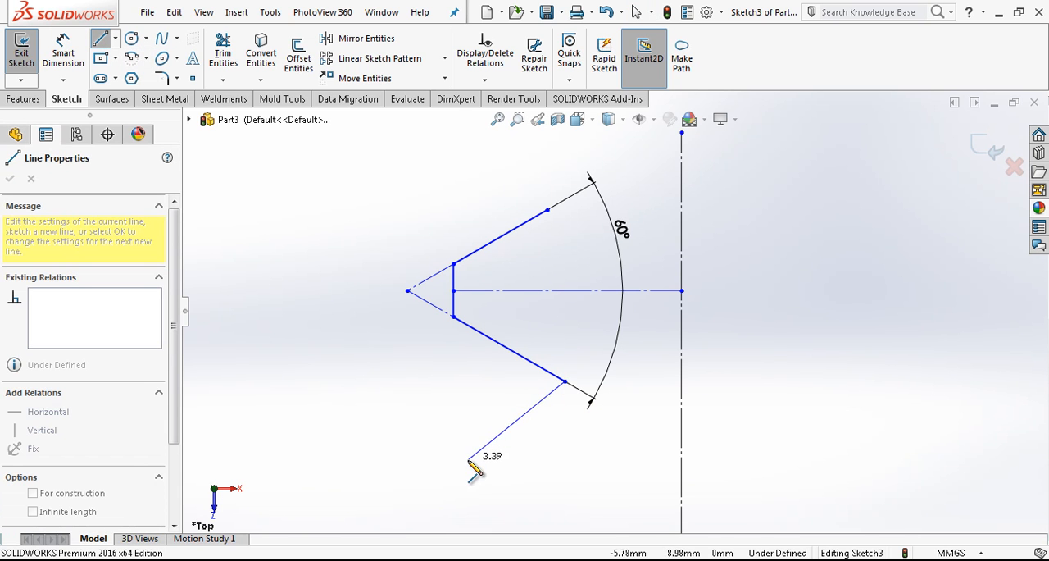
click(454, 460)
key(Escape)
click(534, 405)
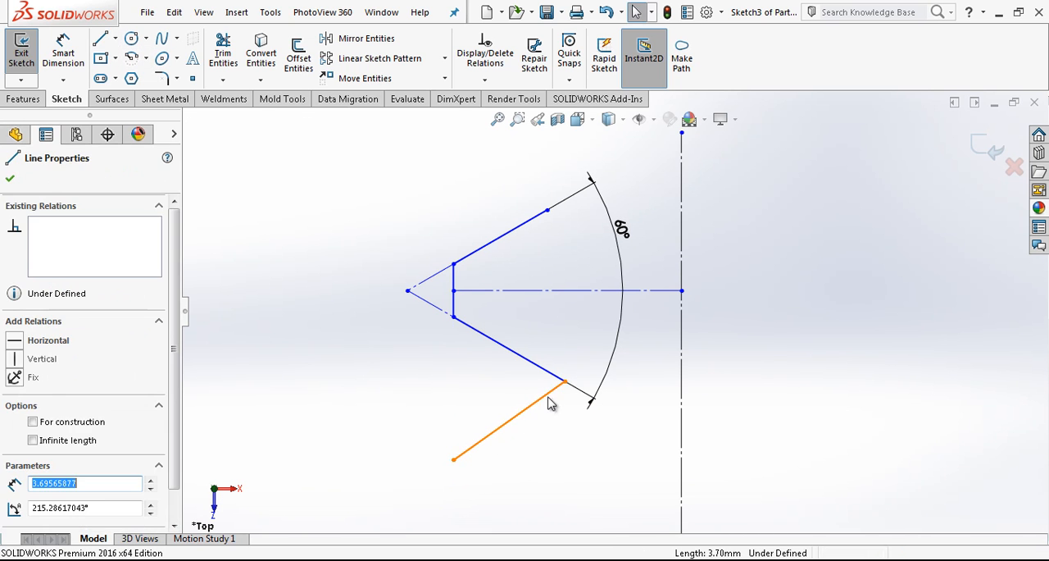
click(585, 374)
Dimension the angle between the lower flank and the slanted construction line at its open end as 60°.
right_drag(554, 451, 538, 379)
click(523, 359)
click(511, 417)
click(486, 403)
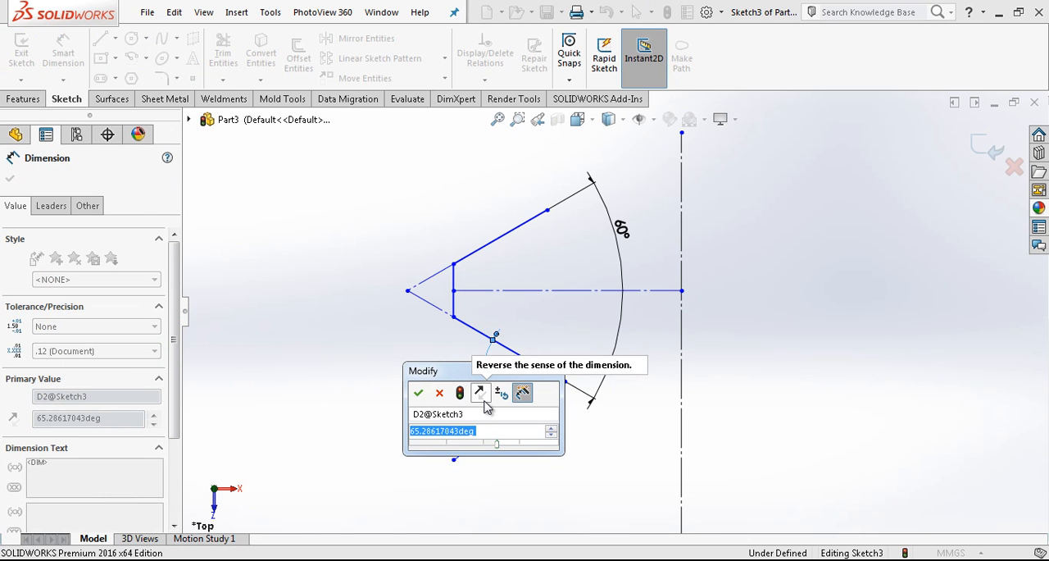
text(60)
key(Return)
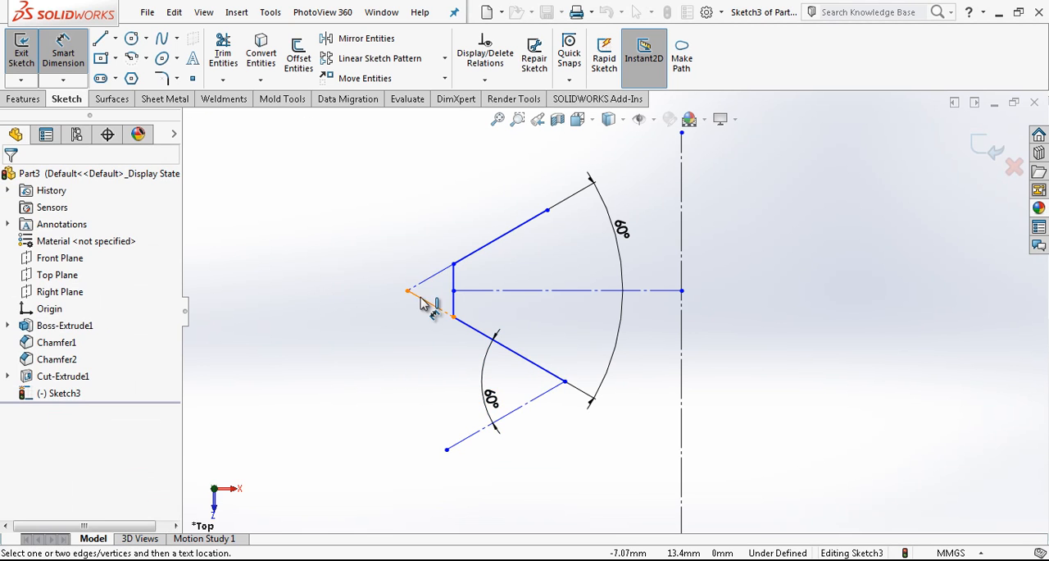
Add a doubled 10 mm diameter dimension between the tooth apex and the vertical centreline.
click(408, 291)
scroll(611, 304, up, 2)
click(663, 274)
click(775, 184)
text(10)
key(Return)
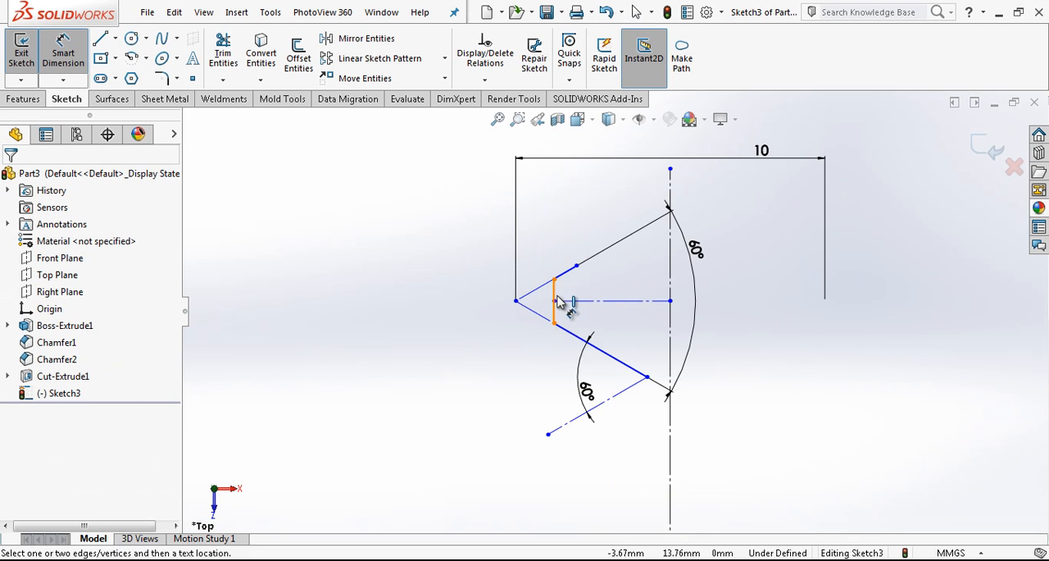
key(Escape)
Shrink the tooth outline toward its apex and set the horizontal distance from the apex to the lower flank's open end to 0,86603*1,5.
mouse_move(554, 281)
mouse_down()
mouse_move(529, 289)
mouse_move(536, 293)
mouse_up()
drag(646, 384, 612, 358)
click(515, 305)
click(611, 358)
click(580, 210)
text(0,866)
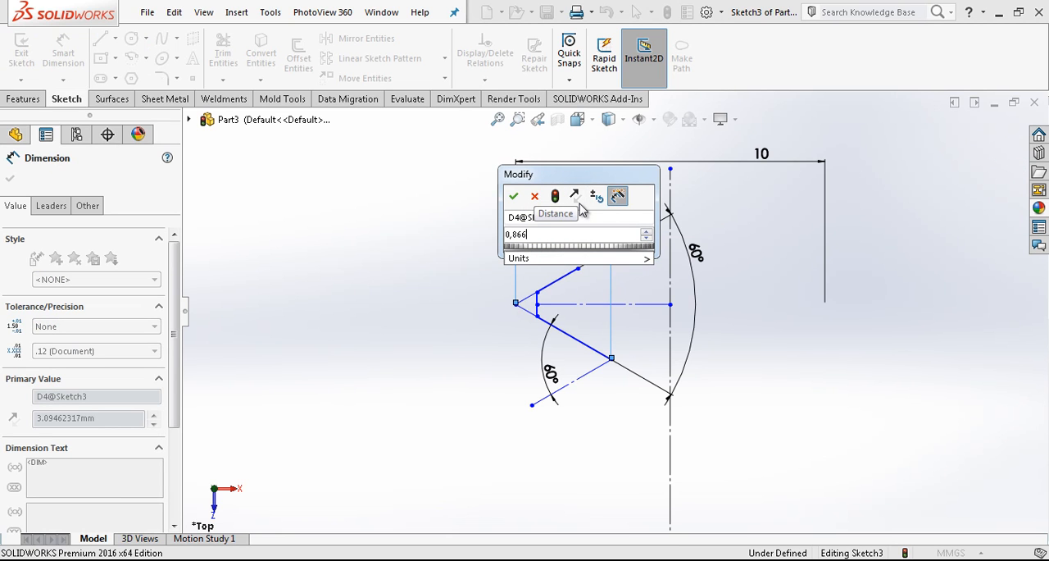
text(03*)
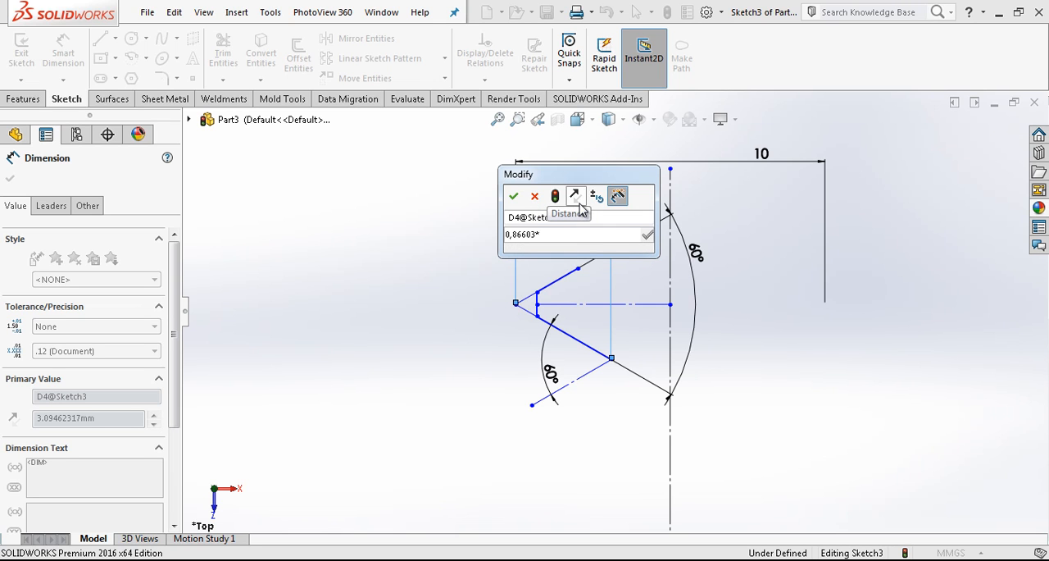
text(1,5)
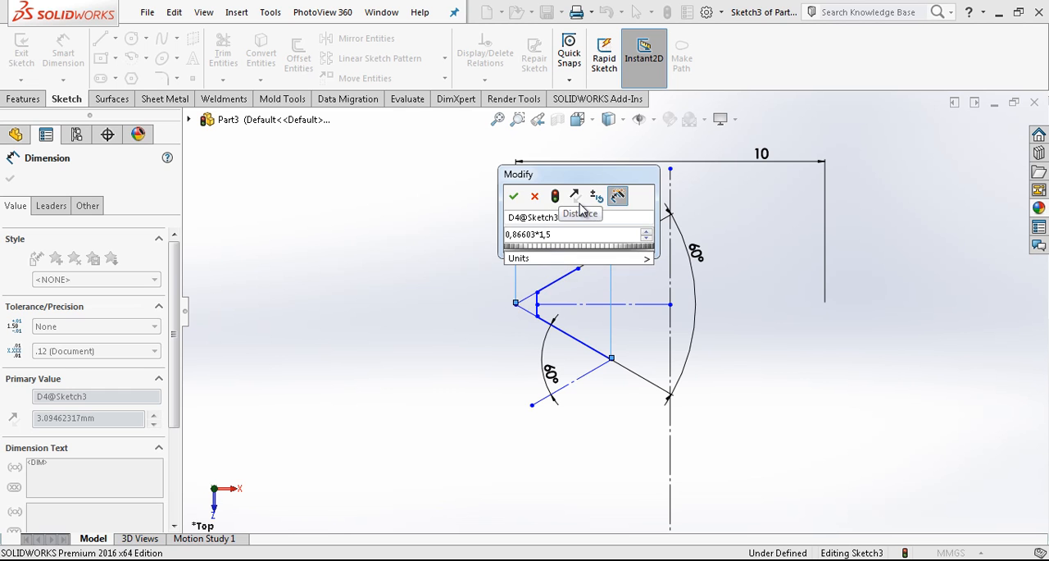
key(Return)
click(480, 226)
scroll(580, 292, down, 4)
key(Escape)
Shorten the upper flank so its open end lines up vertically with the lower flank's open end.
drag(584, 246, 538, 278)
scroll(579, 316, up, 3)
click(610, 306)
scroll(611, 302, down, 2)
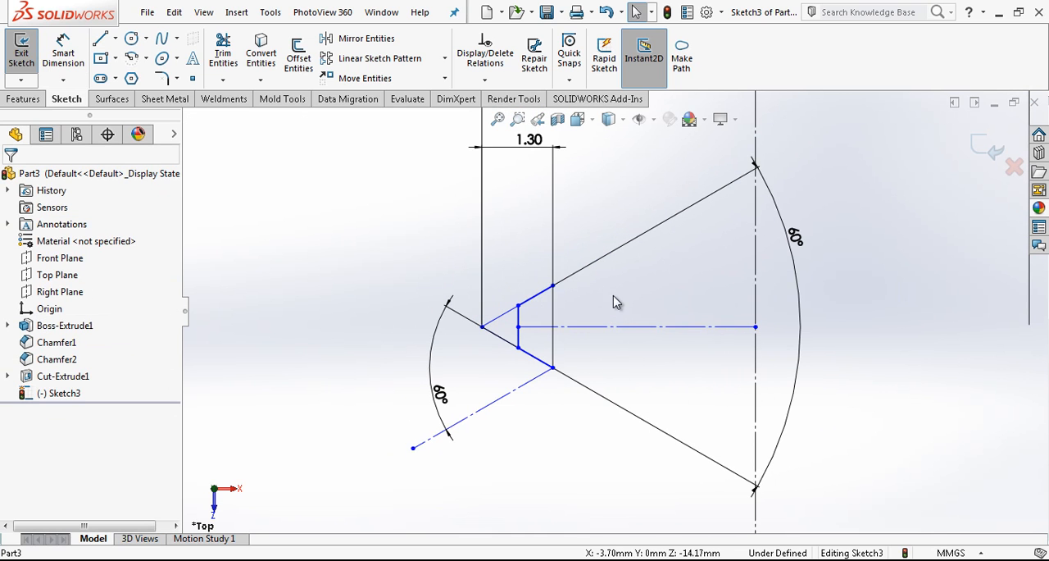
Dimension the horizontal distance from the tooth apex to the short vertical tip line as 1.299045/8, reusing the copied 1.30 dimension value.
click(548, 205)
double_click(533, 144)
right_click(529, 147)
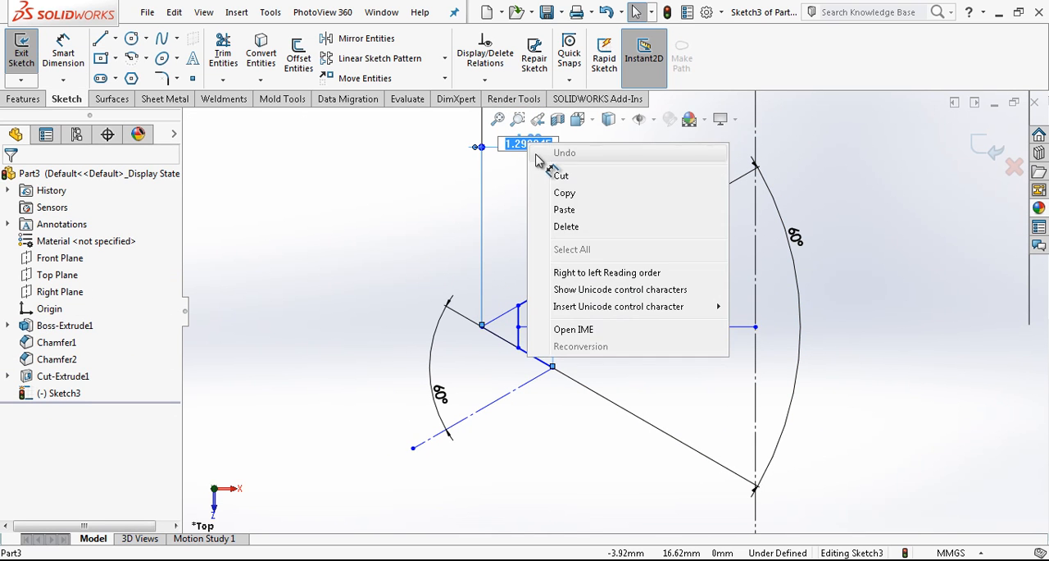
click(568, 193)
click(386, 241)
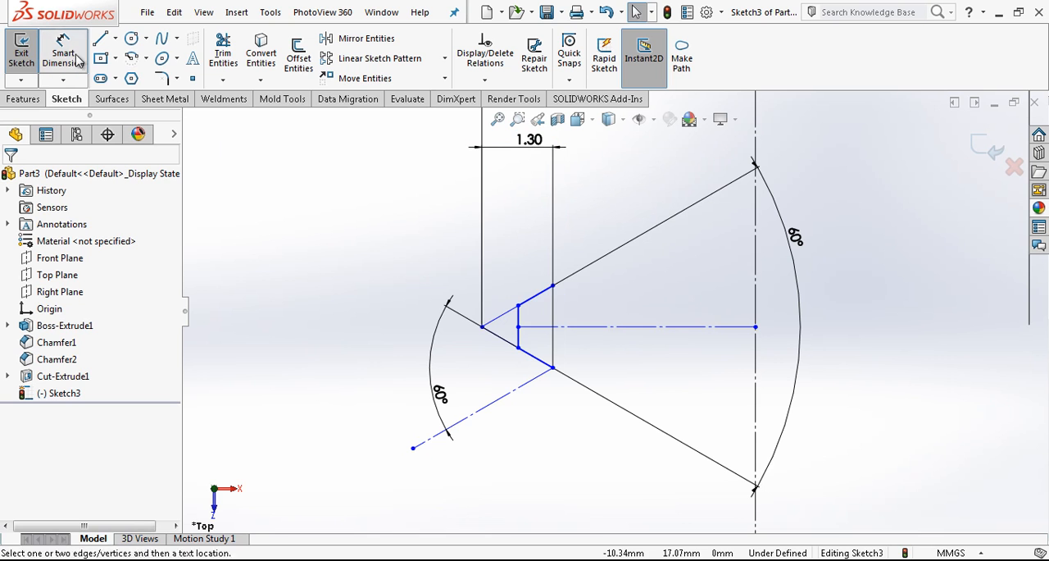
click(518, 326)
click(482, 326)
click(513, 259)
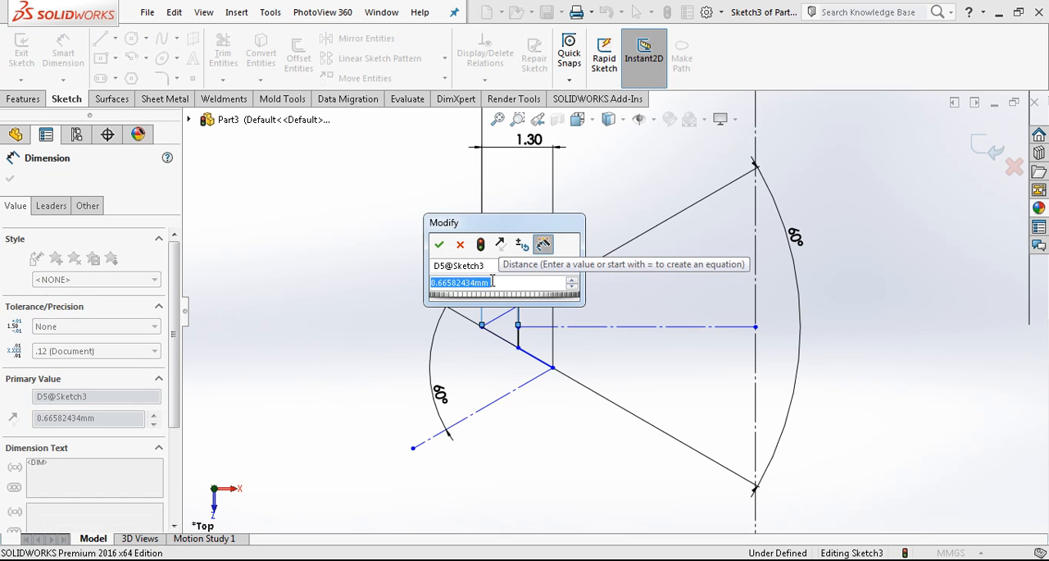
text(1.299045/8)
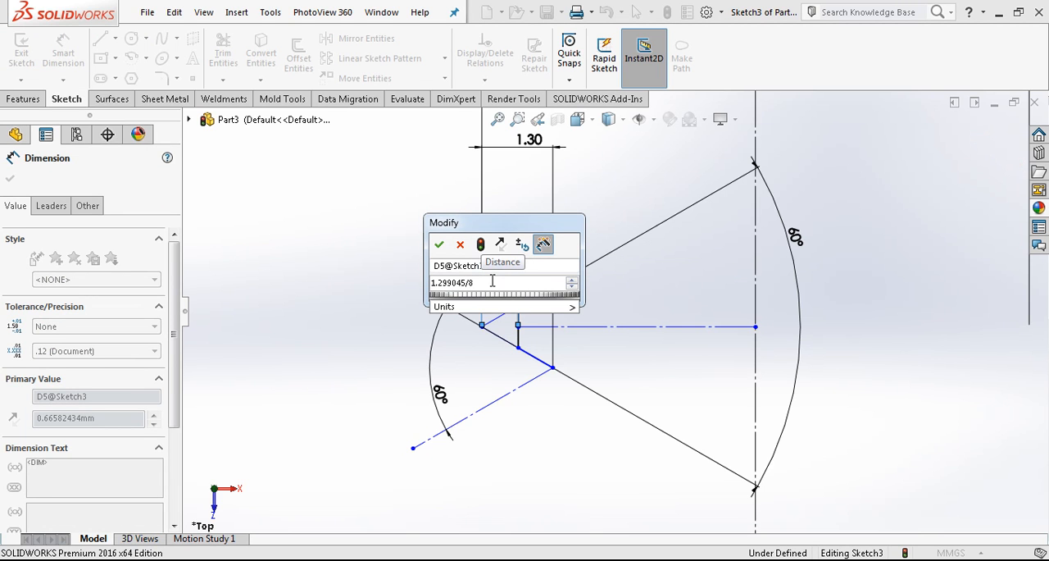
key(Return)
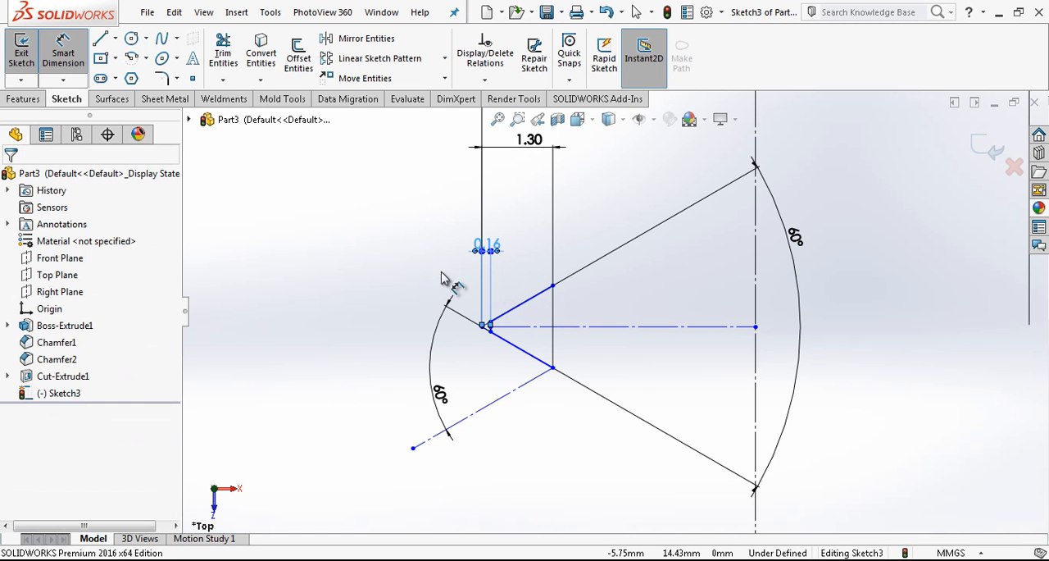
Sketch a short vertical line about 0.19 mm long between the lower flank and the slanted construction line, near their shared end.
scroll(578, 351, down, 3)
key(Escape)
key(l)
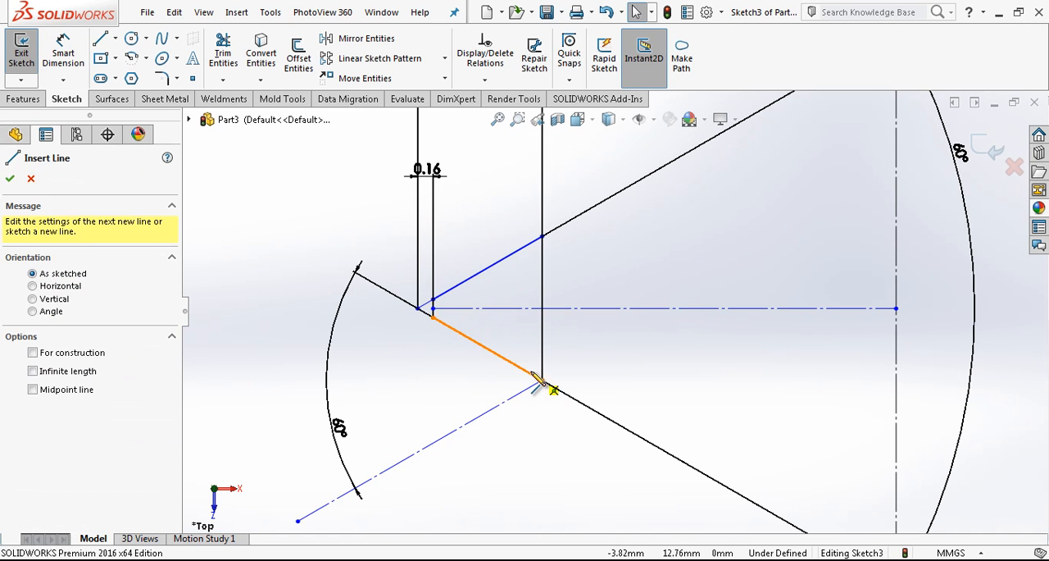
click(528, 385)
key(Escape)
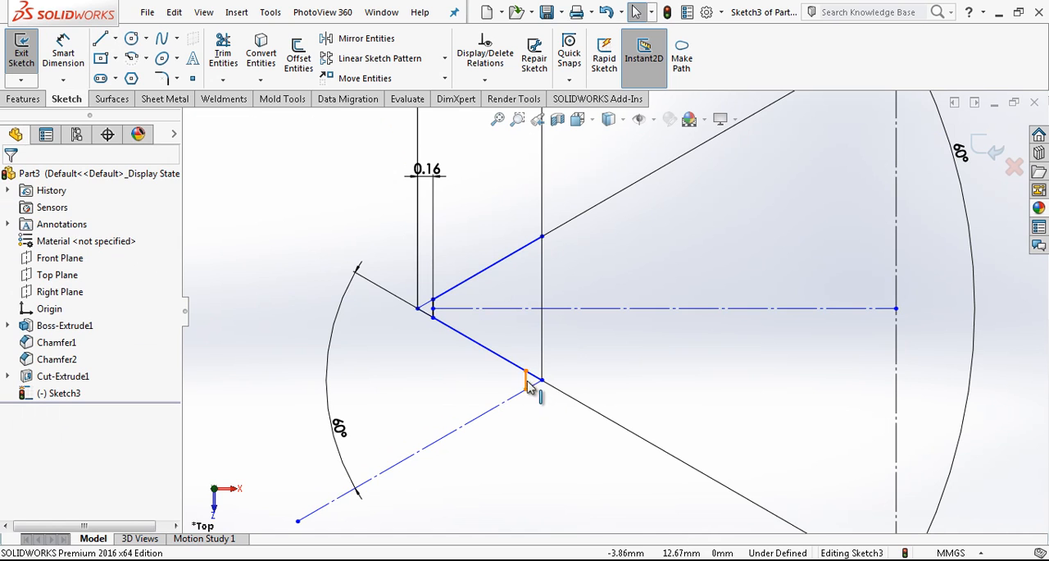
click(525, 383)
click(584, 337)
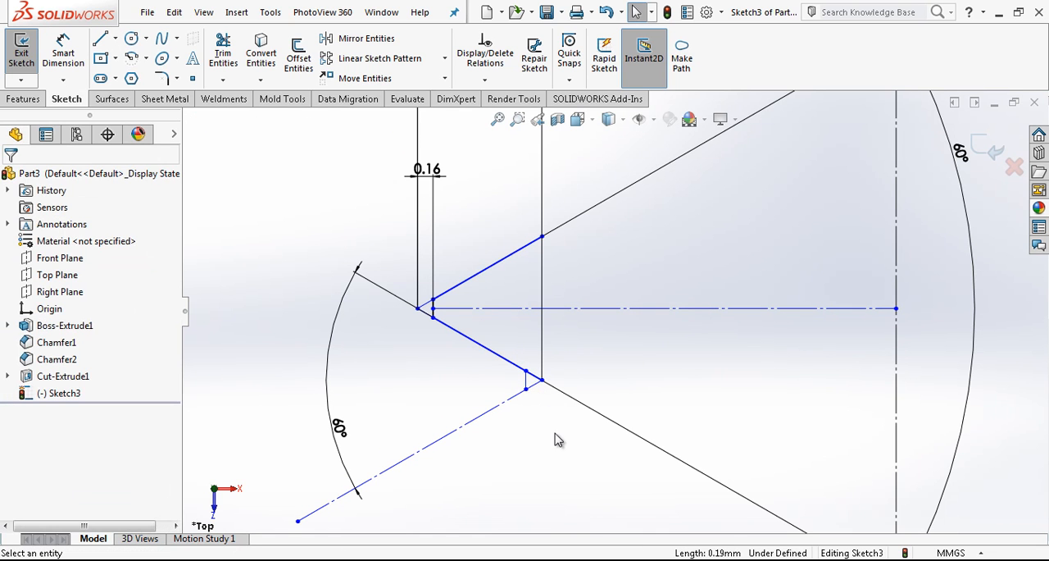
Dimension the horizontal distance from the new short vertical line to the lower flank's open end as 1.299045/8.
right_drag(556, 462, 556, 352)
click(542, 380)
click(526, 388)
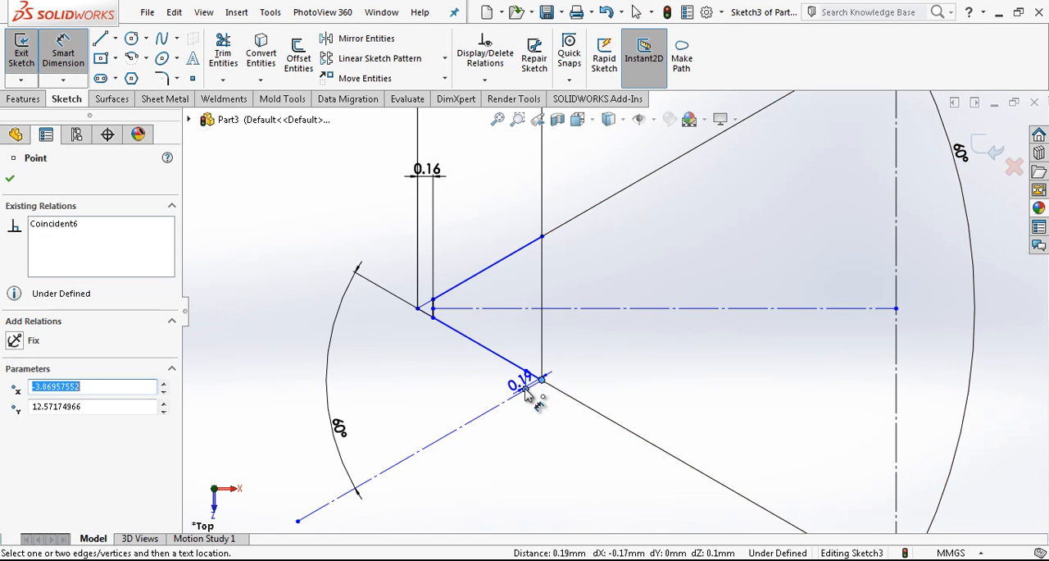
click(521, 469)
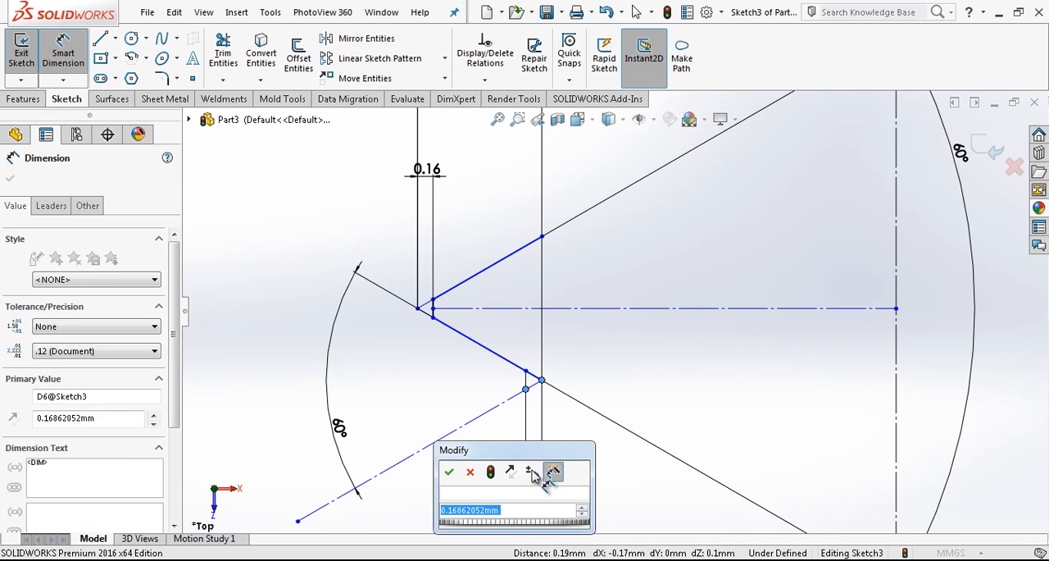
text(1.299045/)
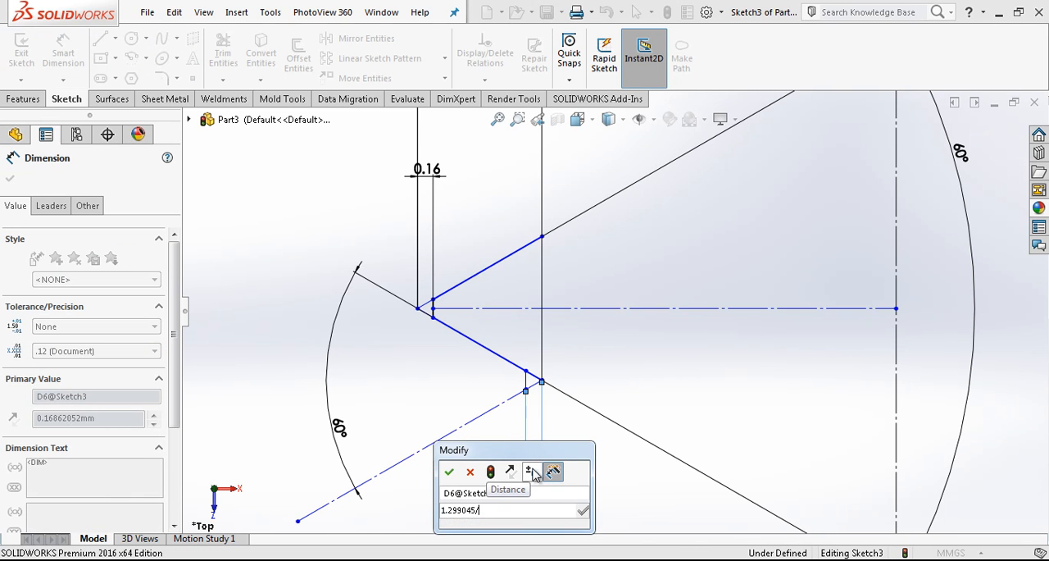
text(8)
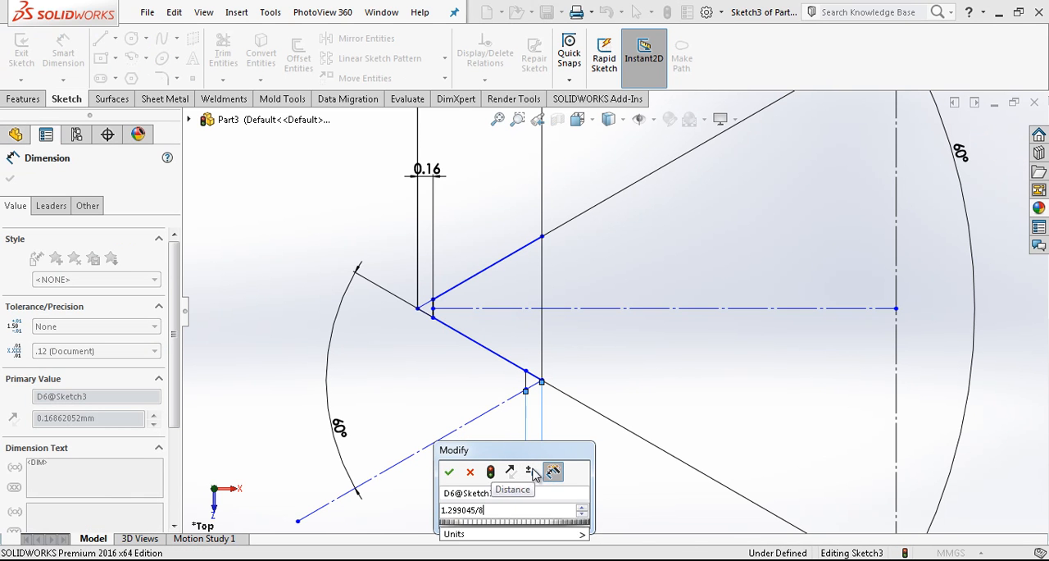
key(Return)
key(Escape)
Dimension the vertical distance between the profile's horizontal centreline and the die's upper edge as 5 mm.
scroll(648, 360, up, 5)
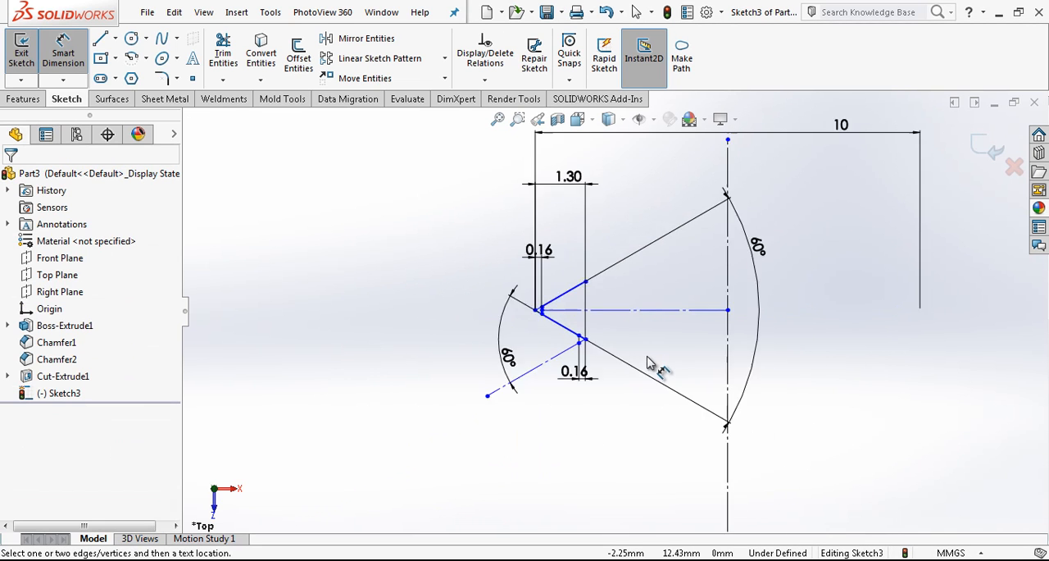
scroll(676, 361, down, 2)
click(644, 310)
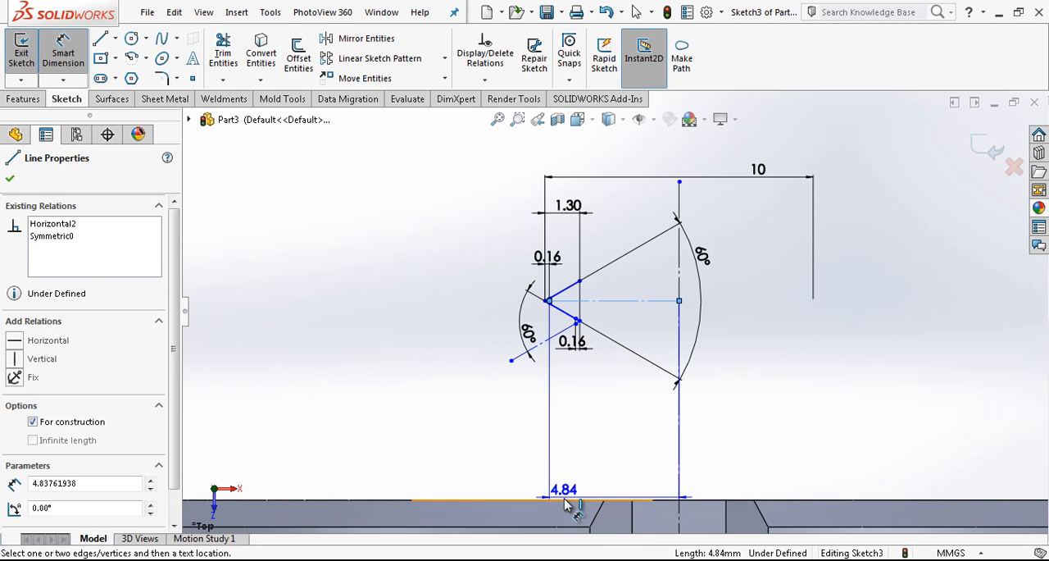
click(409, 422)
text(5)
key(Return)
key(Escape)
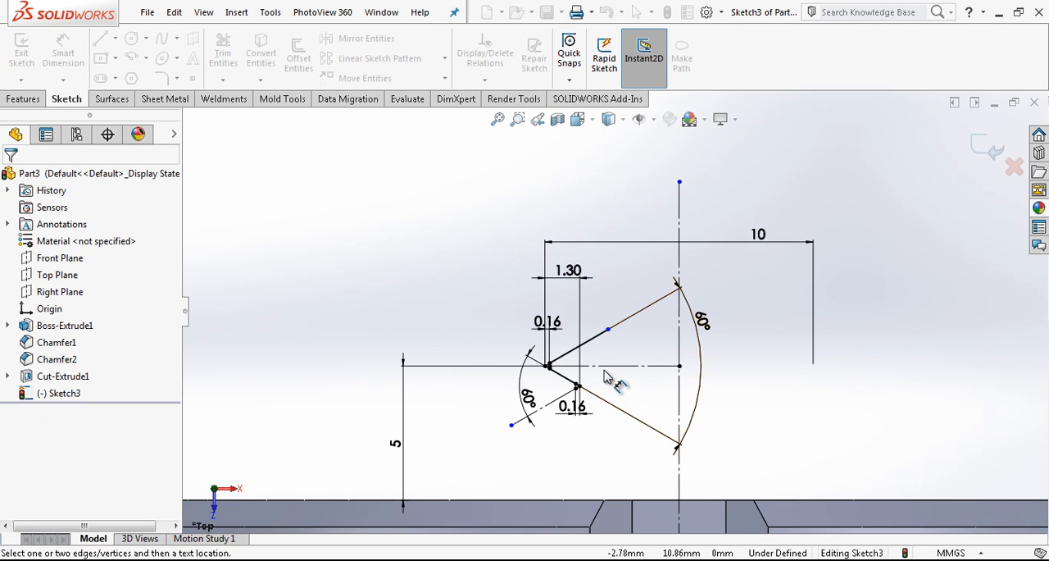
Finish and exit the thread profile sketch.
scroll(614, 374, down, 5)
scroll(556, 370, down, 4)
key(Escape)
scroll(641, 327, up, 3)
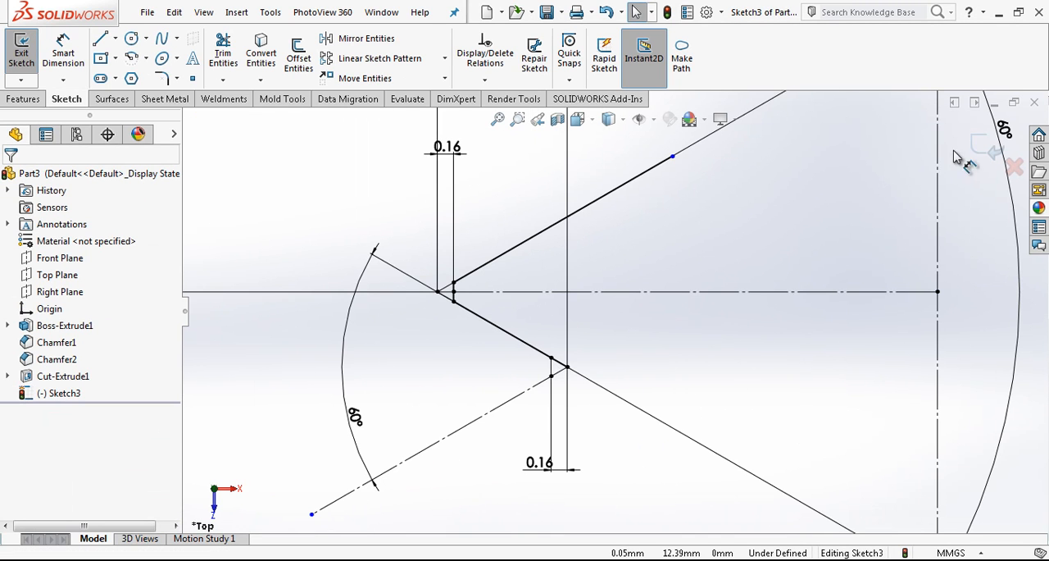
click(982, 146)
Create a reference plane parallel to the Front Plane through the open end point of the profile's lower flank.
scroll(644, 306, up, 4)
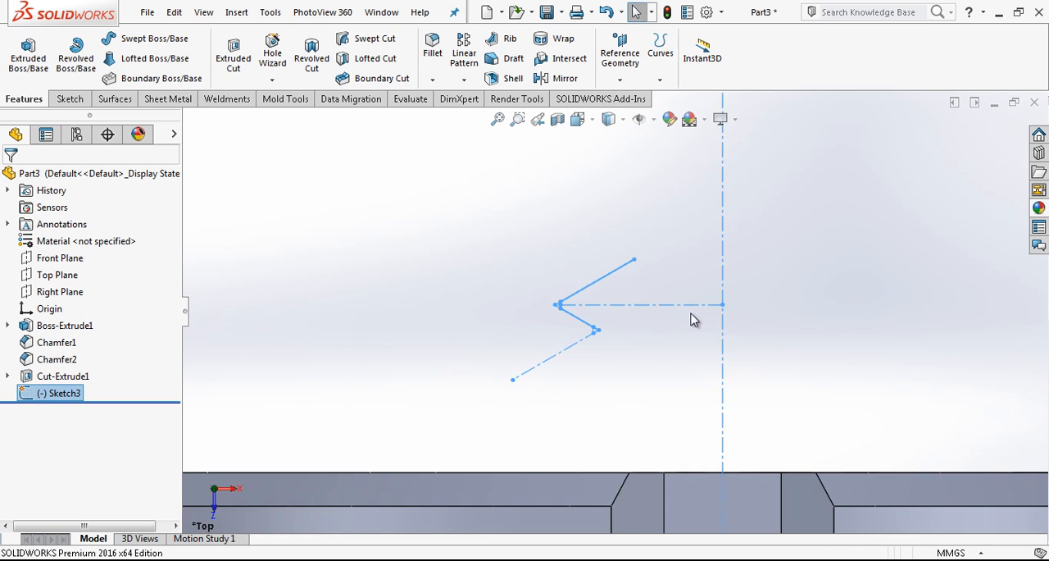
scroll(621, 297, up, 2)
scroll(607, 327, down, 6)
scroll(607, 331, up, 4)
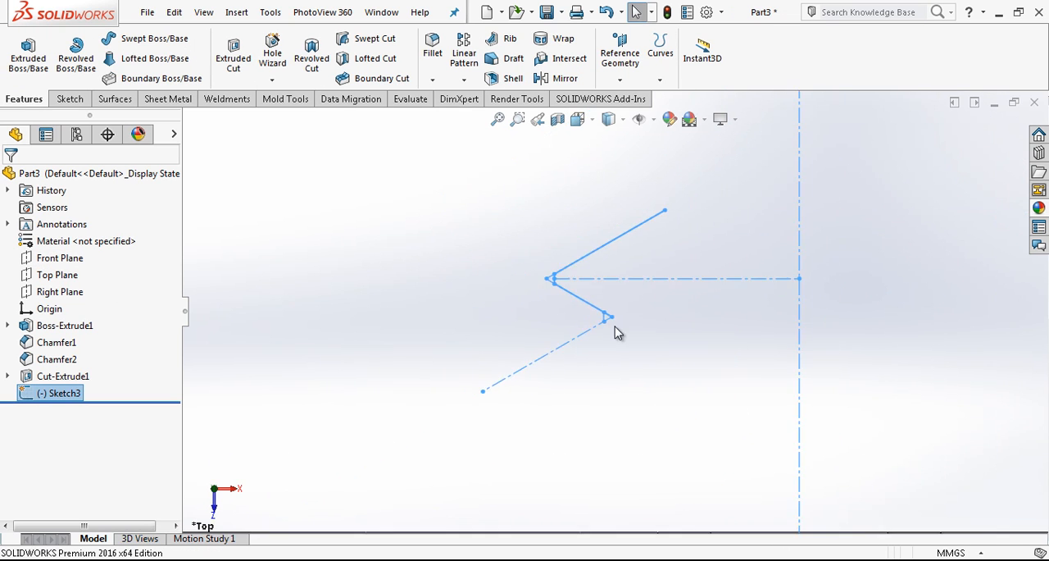
scroll(615, 318, up, 5)
middle_drag(637, 326, 629, 364)
scroll(714, 258, up, 5)
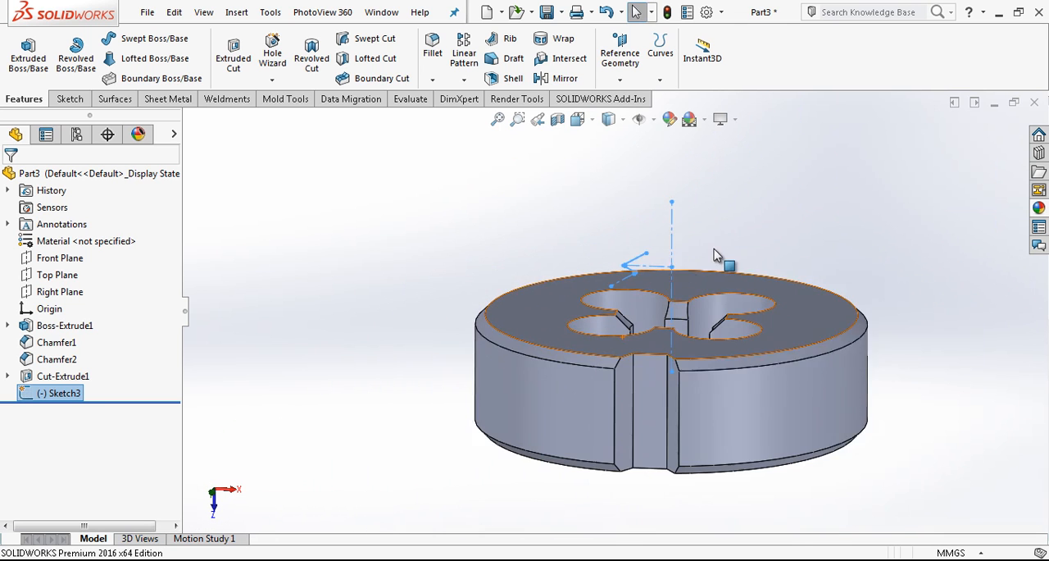
click(77, 258)
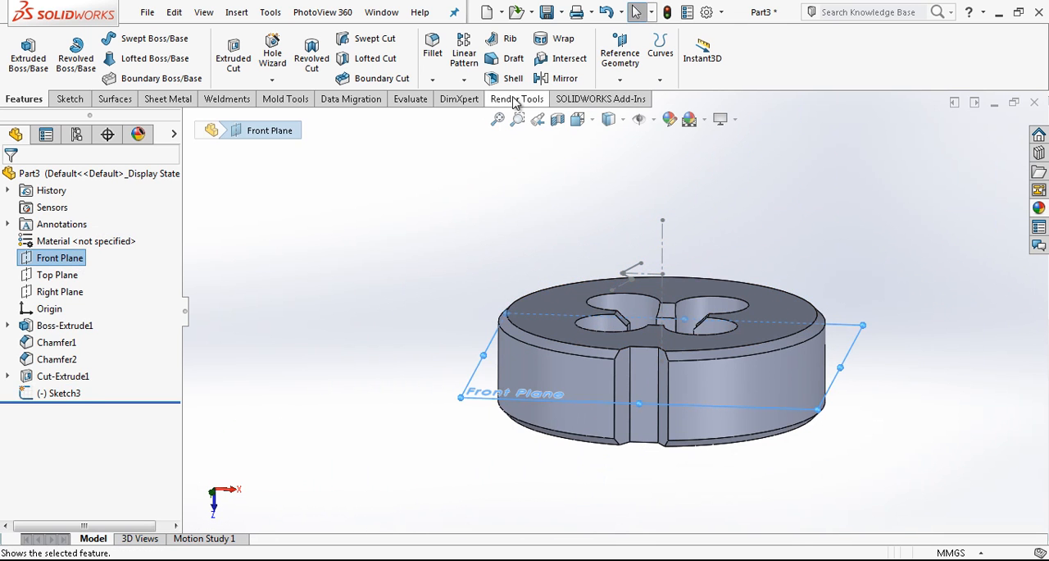
click(621, 55)
click(633, 99)
scroll(647, 275, down, 10)
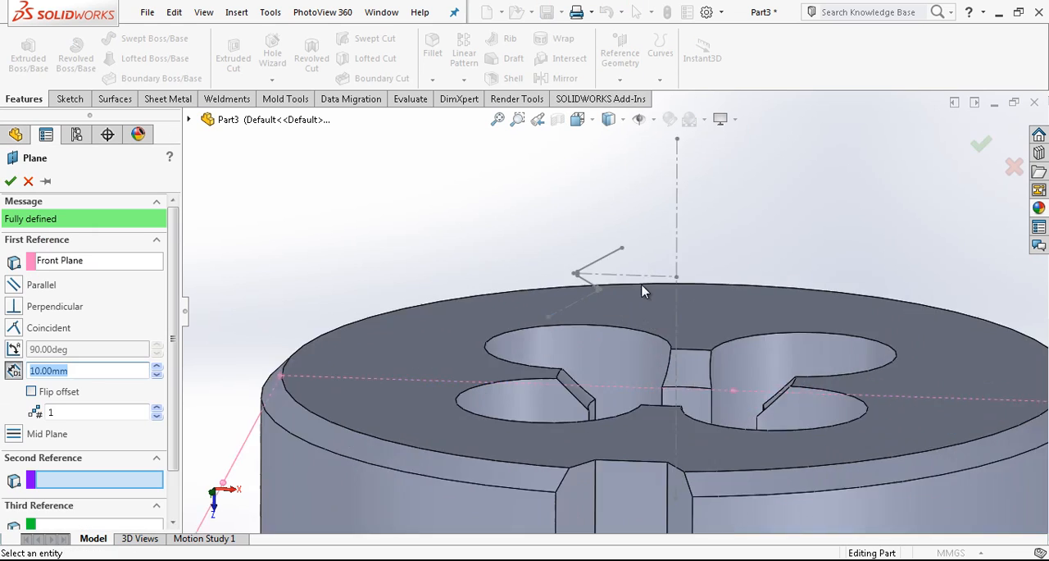
click(477, 320)
scroll(491, 327, up, 5)
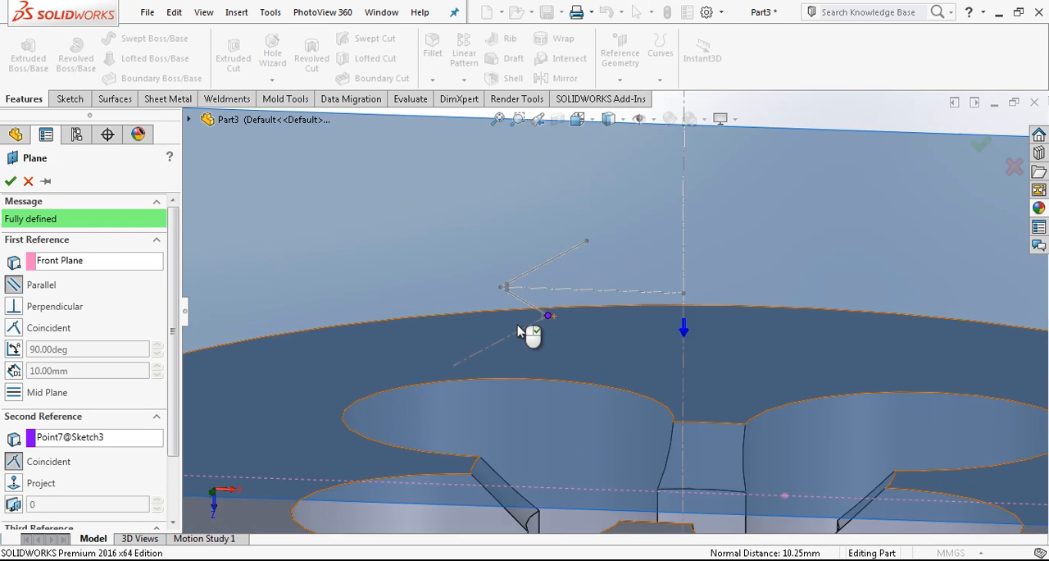
click(10, 180)
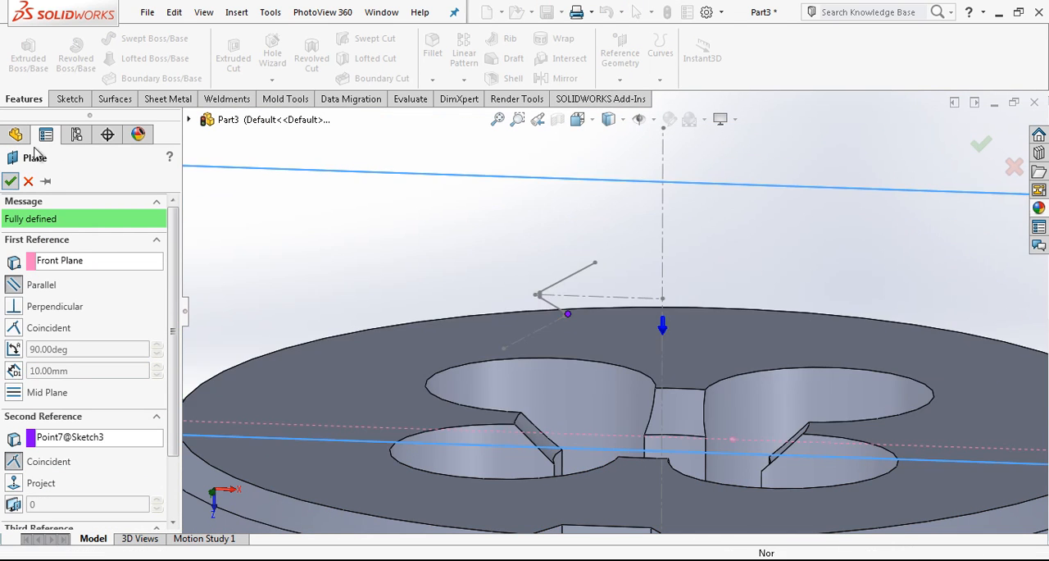
On the new plane, sketch a circle centred on the origin through the lower flank's end point and exit the sketch.
click(71, 98)
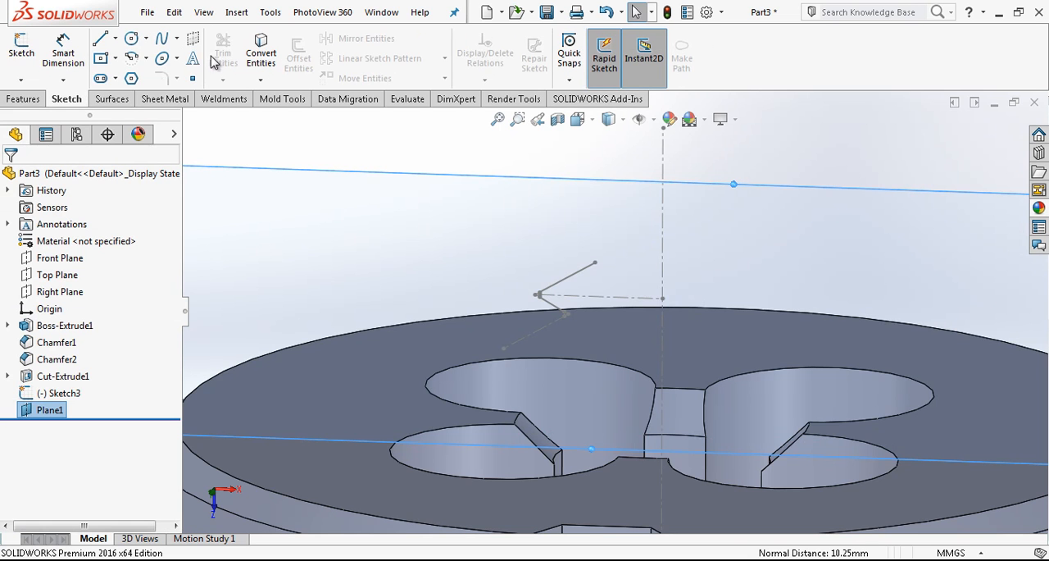
click(133, 39)
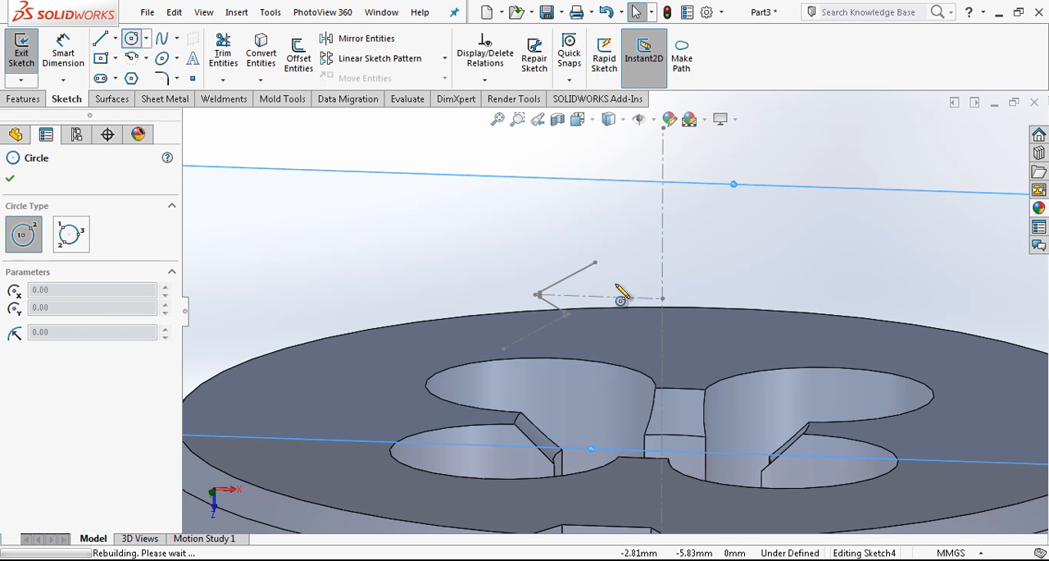
click(664, 320)
scroll(593, 308, up, 3)
scroll(597, 311, down, 6)
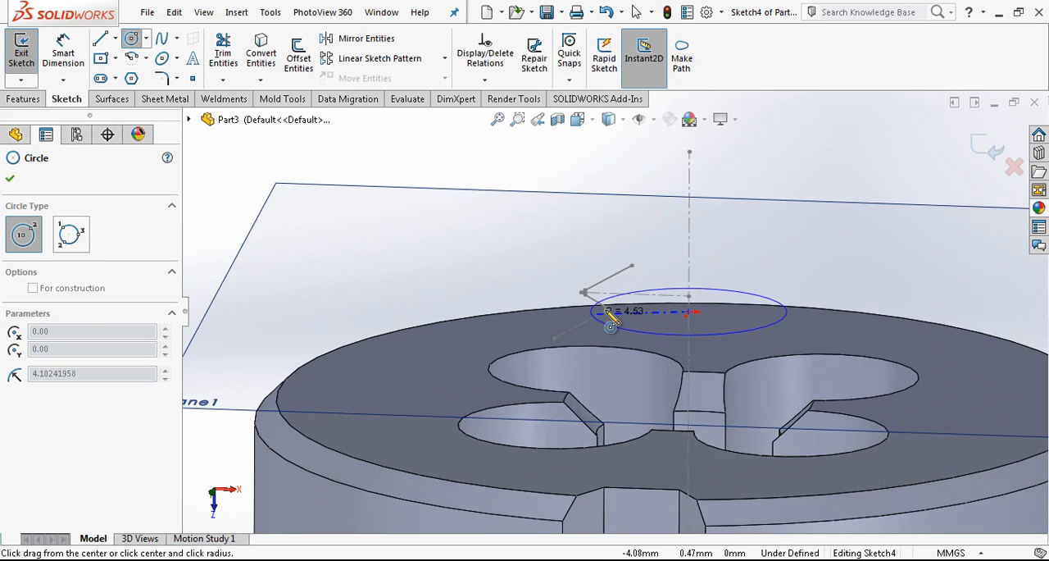
scroll(606, 316, up, 1)
click(596, 317)
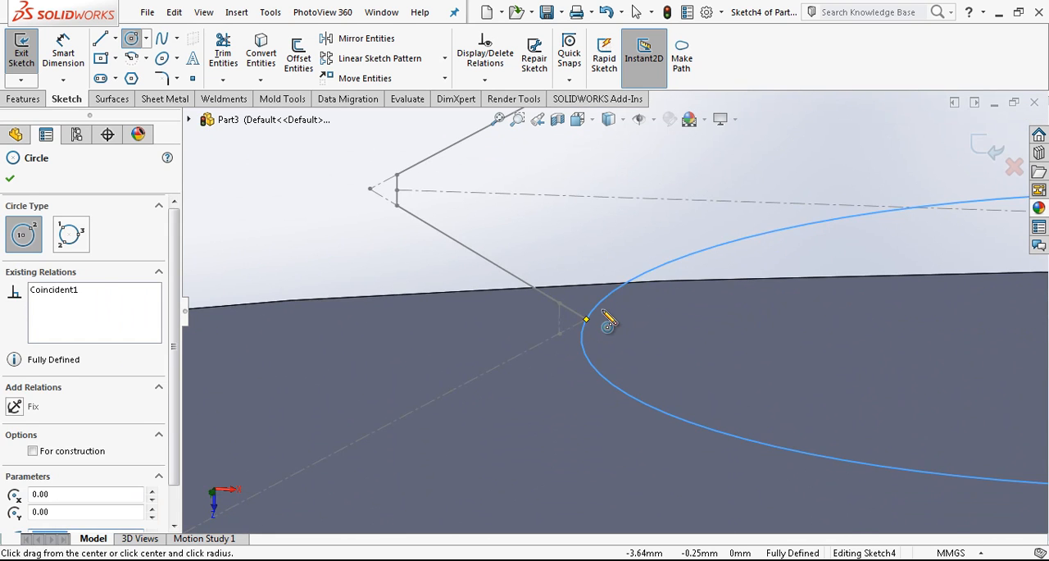
key(Escape)
scroll(613, 307, down, 3)
click(610, 304)
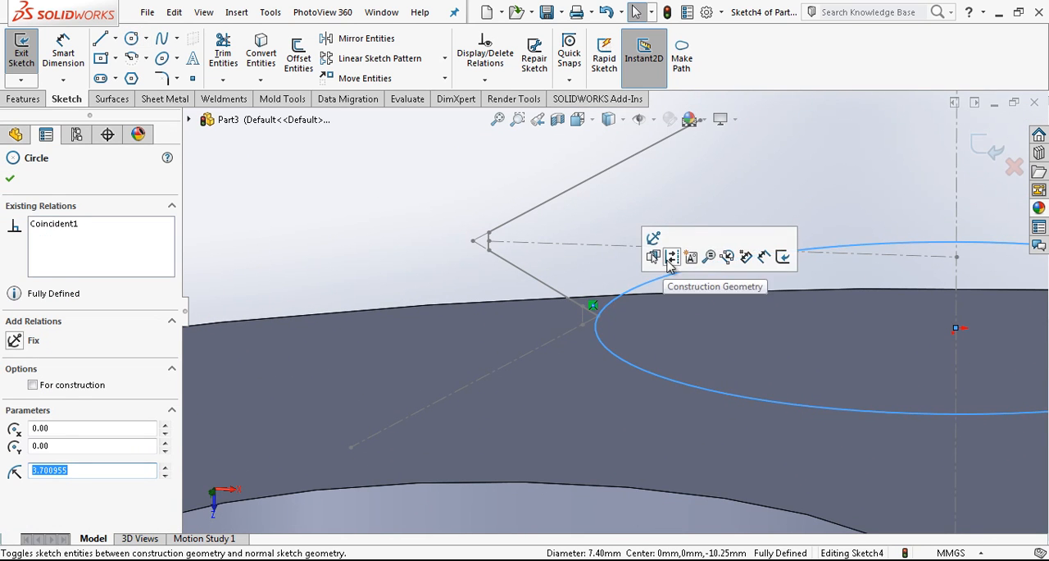
click(976, 153)
Create a clockwise helix from the circle with constant 1.50 mm pitch, 20 revolutions and a 180° start angle.
scroll(660, 233, up, 3)
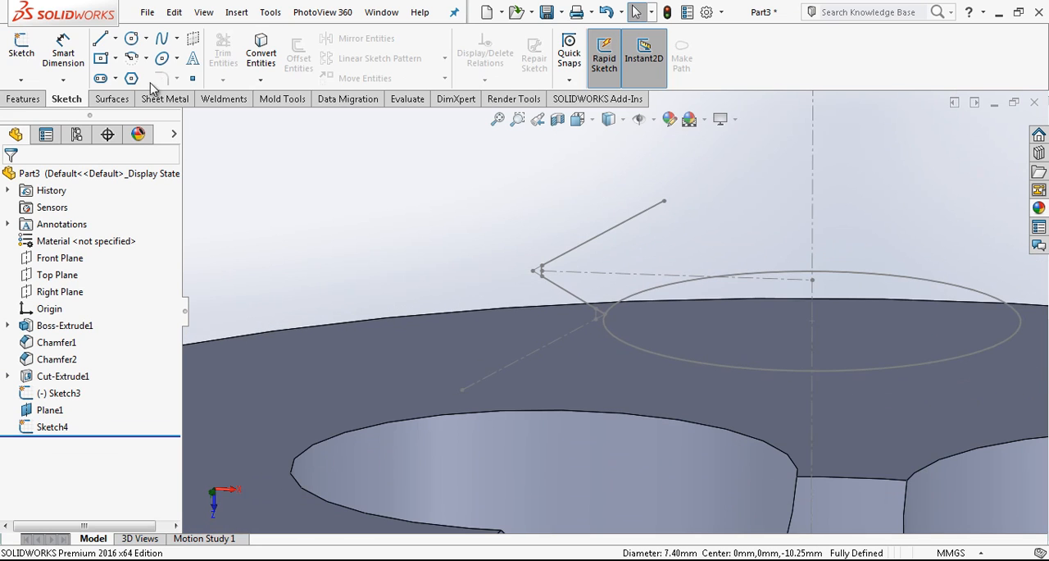
click(660, 80)
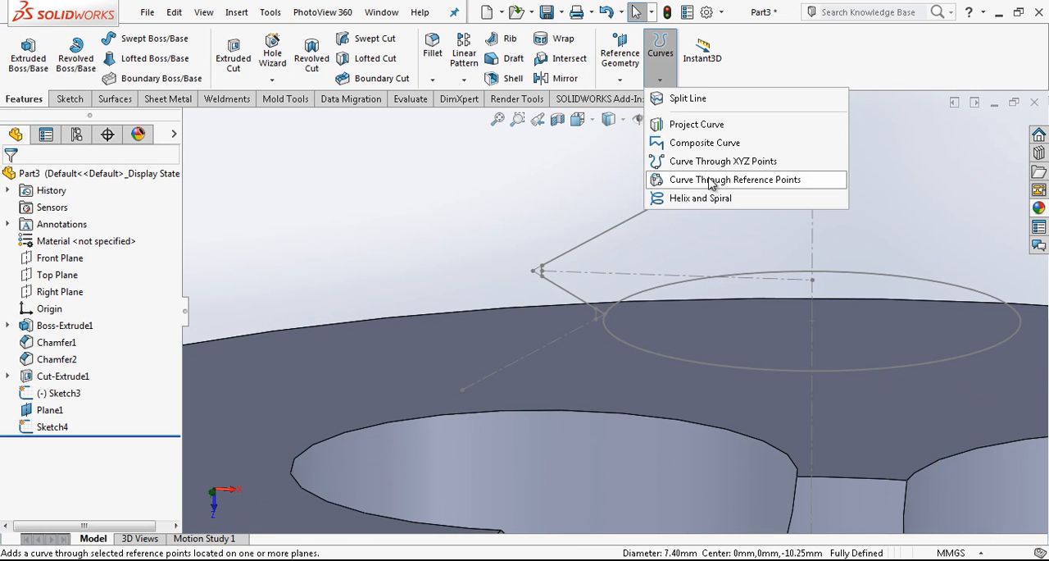
click(676, 199)
click(690, 285)
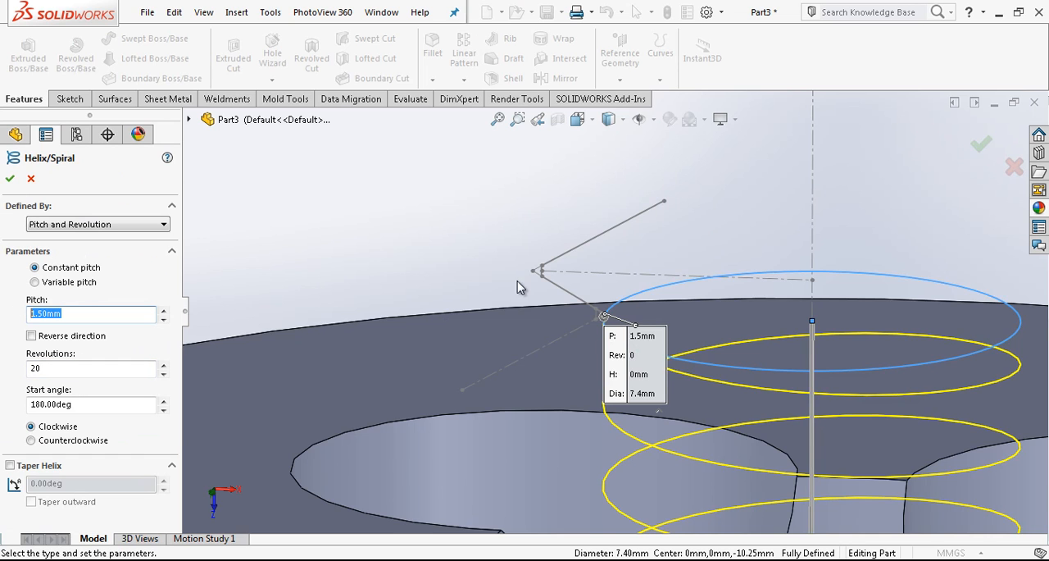
scroll(436, 311, up, 12)
scroll(698, 412, down, 2)
scroll(273, 393, up, 1)
middle_drag(674, 332, 738, 340)
scroll(738, 340, down, 2)
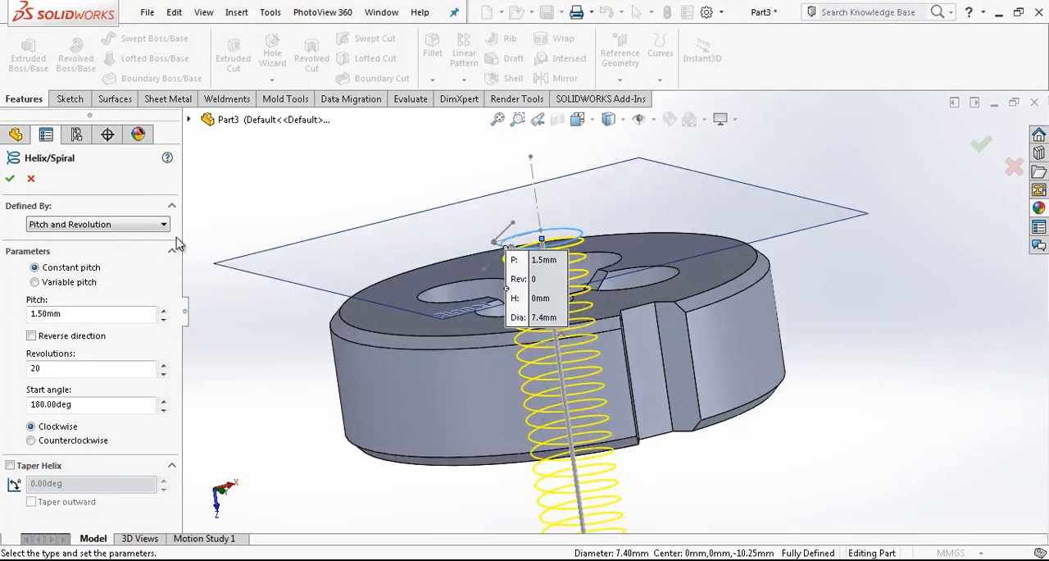
click(10, 177)
Hide the reference plane that carries the helix circle.
scroll(568, 283, down, 5)
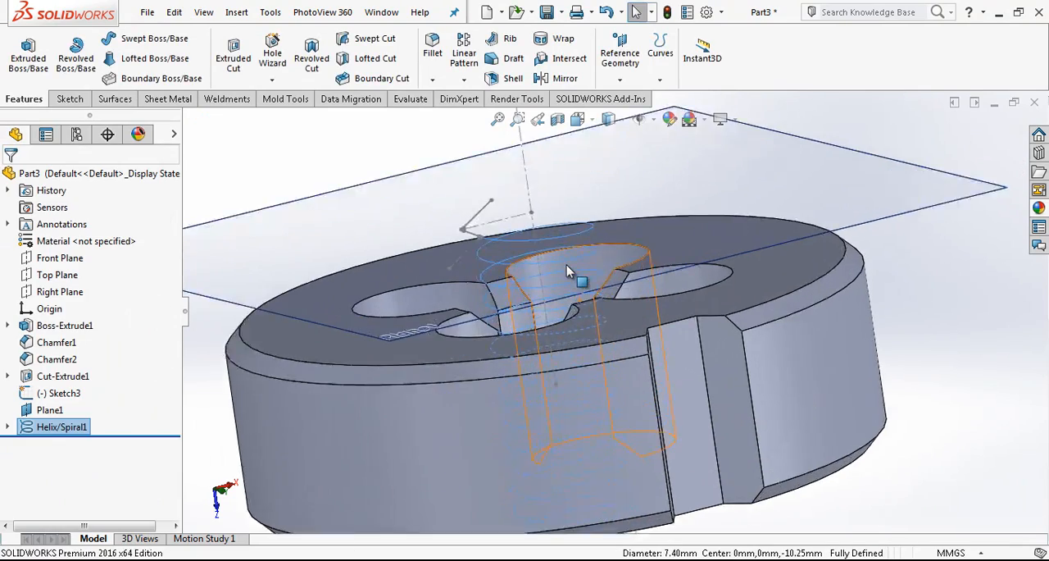
middle_drag(583, 293, 505, 304)
scroll(566, 312, down, 6)
scroll(508, 306, up, 5)
scroll(438, 299, down, 4)
scroll(437, 300, up, 3)
middle_drag(438, 300, 409, 335)
scroll(409, 331, up, 1)
click(377, 250)
click(453, 206)
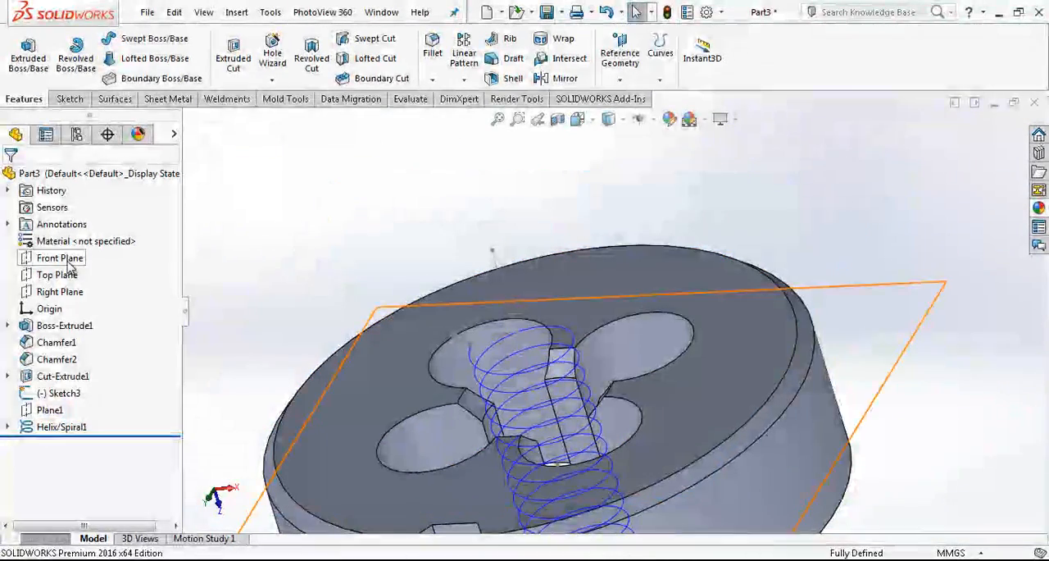
Start a new sketch on the Top Plane, with the reference thread profile in close view.
click(65, 276)
click(65, 245)
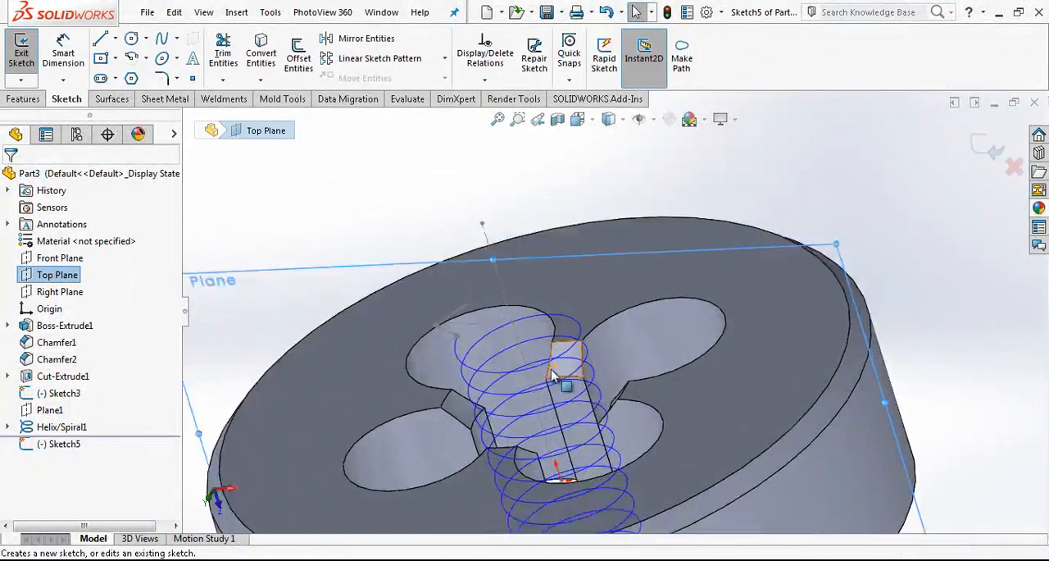
click(25, 98)
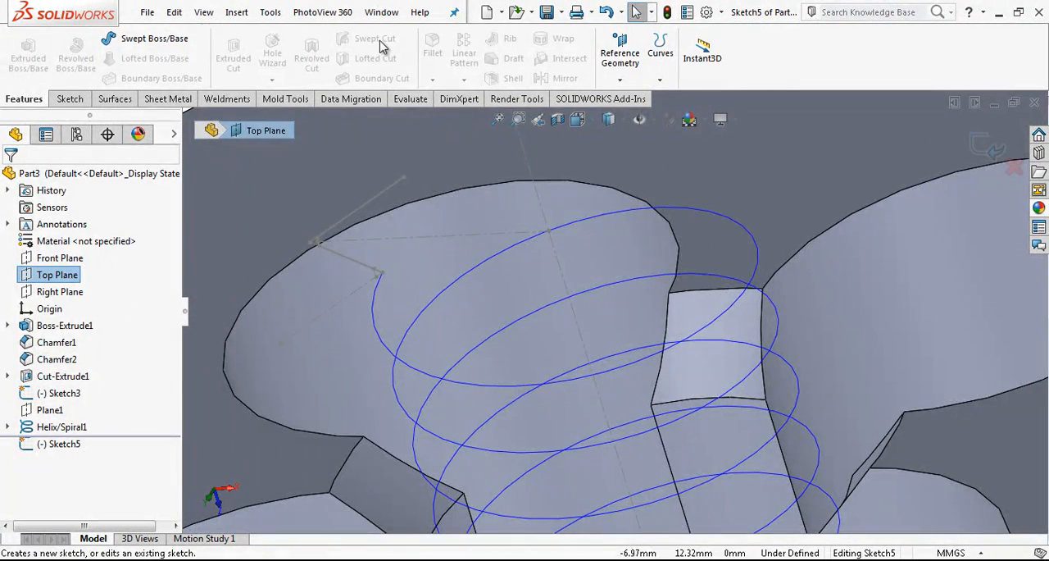
scroll(534, 292, up, 5)
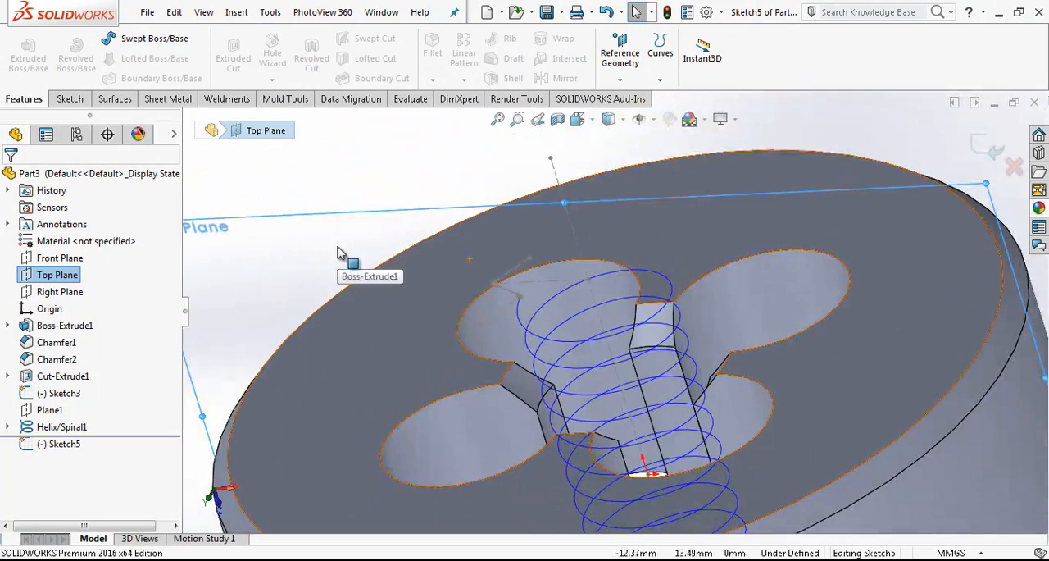
right_click(338, 249)
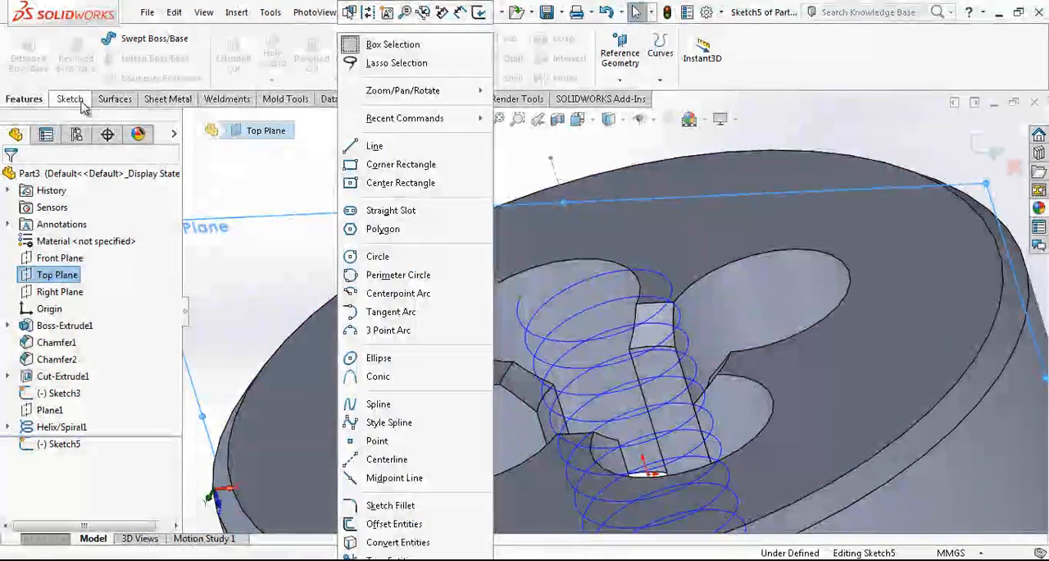
click(70, 100)
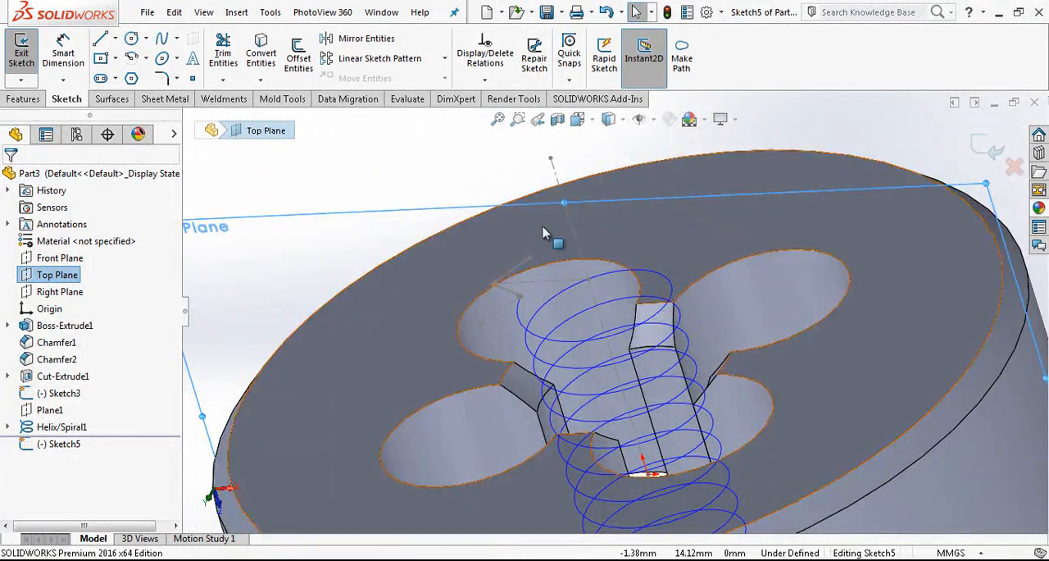
scroll(557, 342, down, 8)
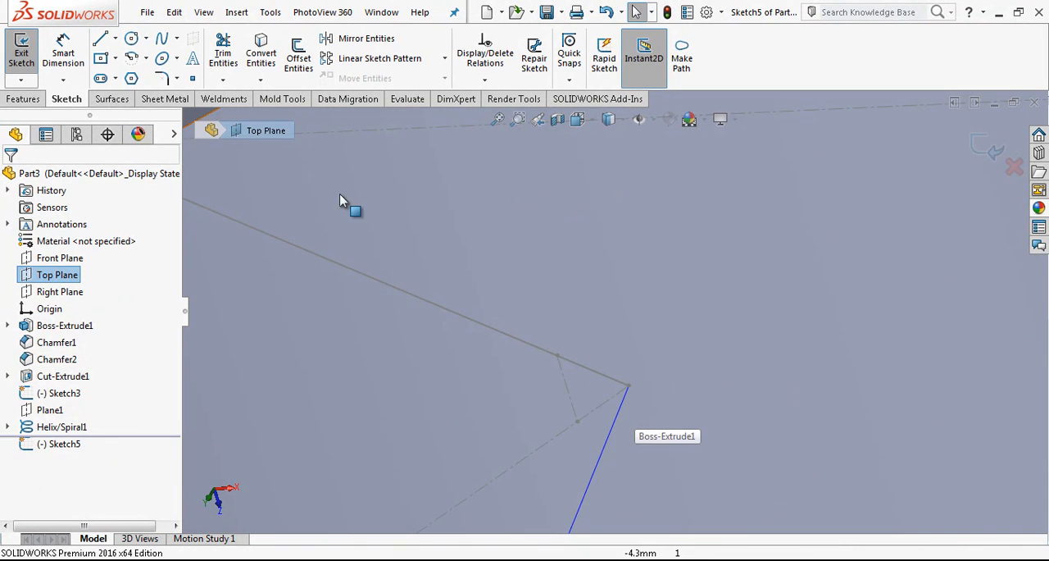
Draw a closed four-sided cutting profile along the reference profile's lower flank, short flat and upper flank, closing it at the start point.
click(100, 38)
click(558, 358)
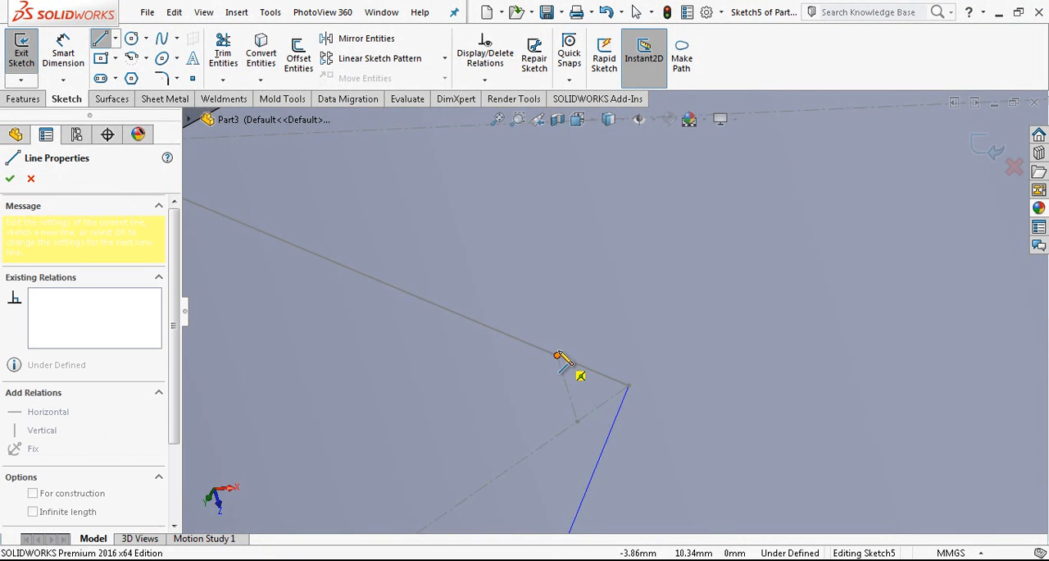
scroll(474, 279, up, 2)
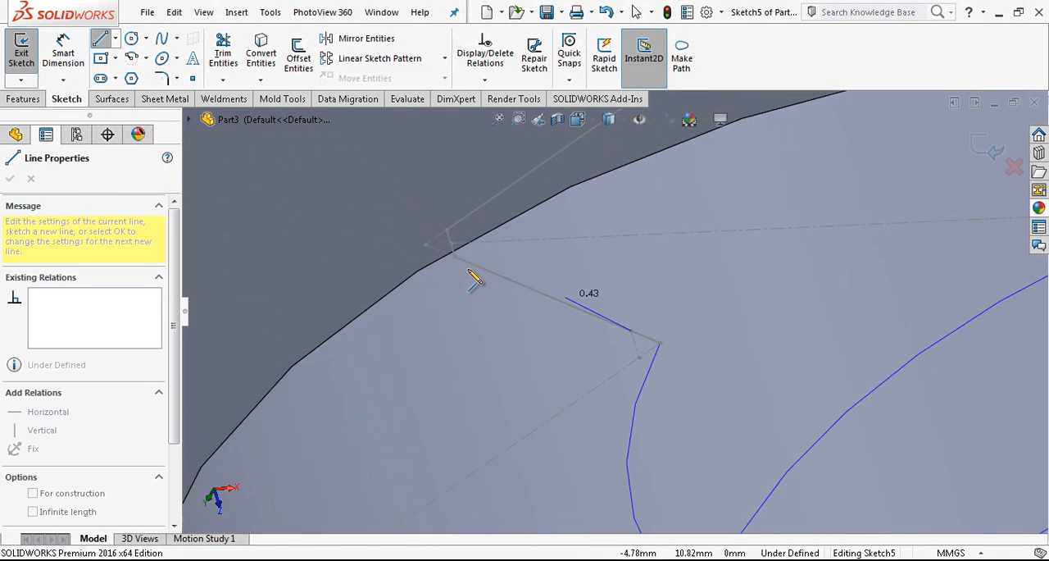
click(445, 228)
scroll(477, 193, down, 2)
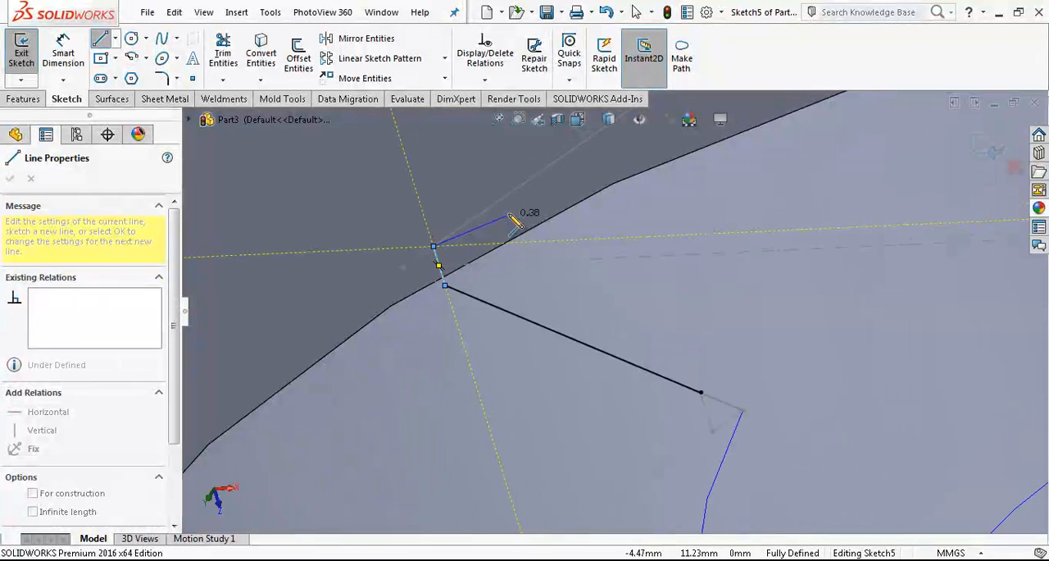
scroll(627, 177, up, 5)
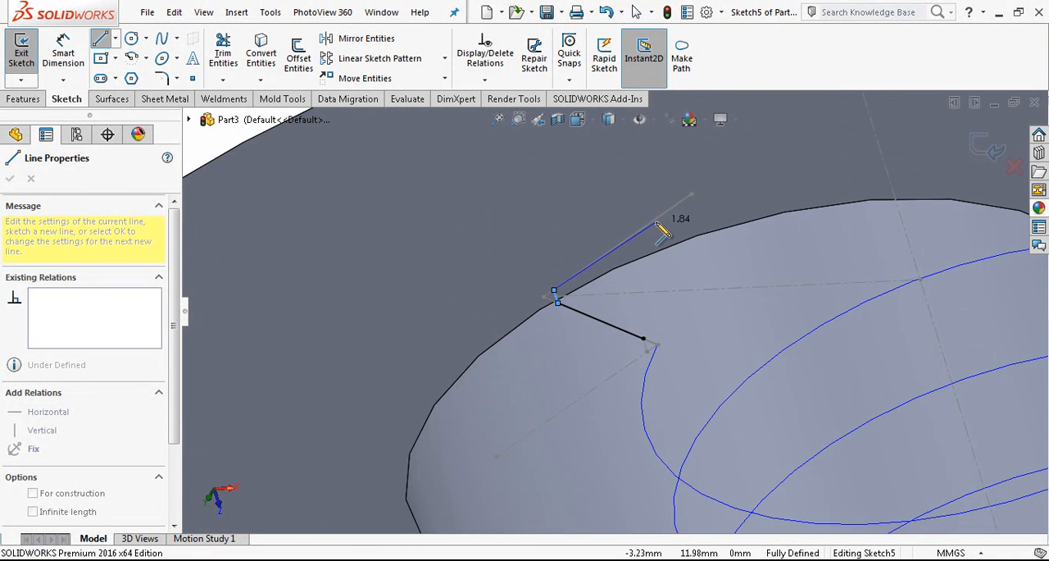
click(644, 338)
key(Escape)
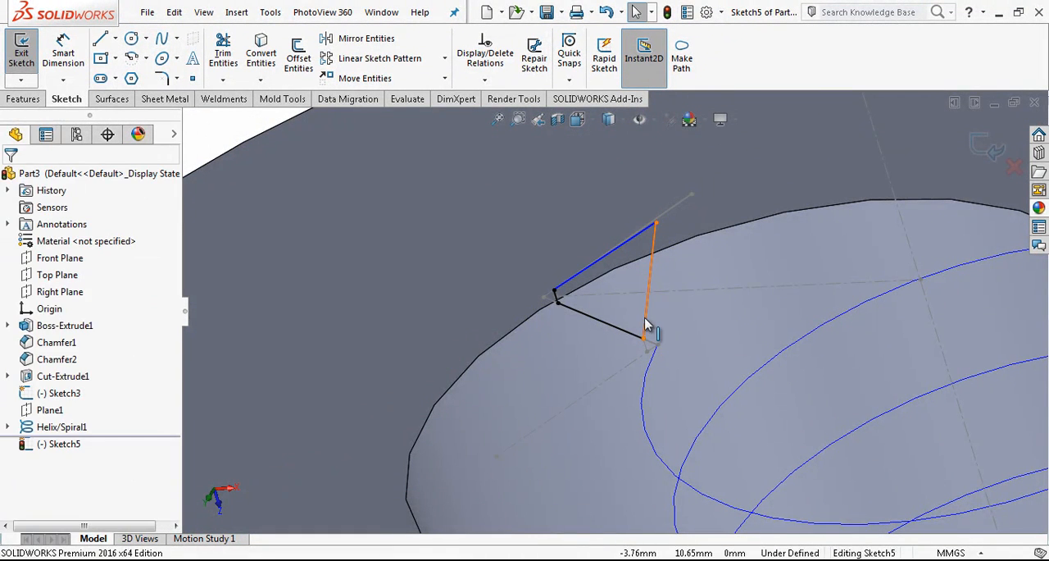
Make the cutting profile's closing line vertical, parallel to the hole axis.
click(648, 308)
click(705, 253)
key(Escape)
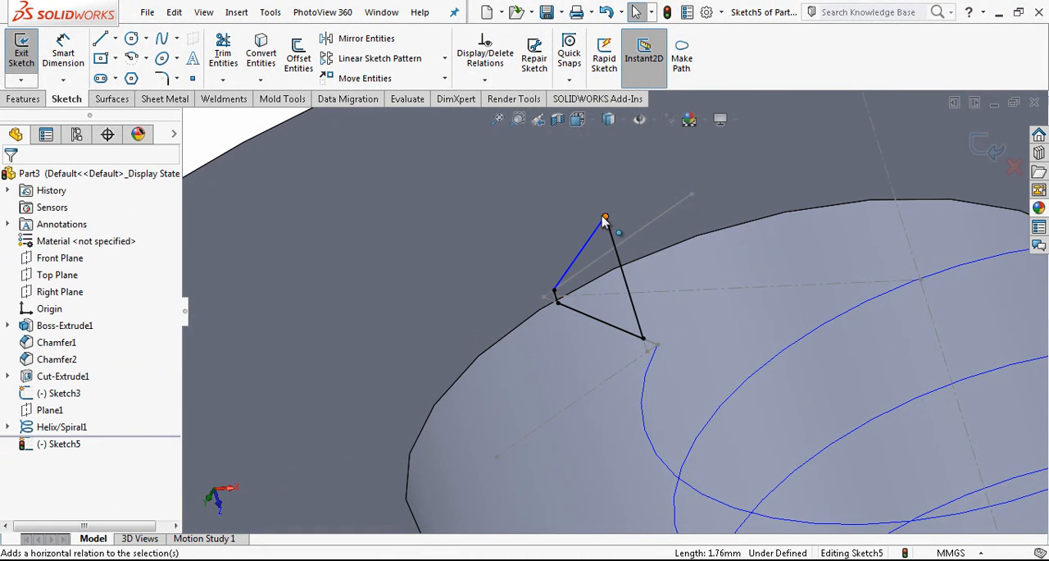
Make the closing line's free upper corner coincident with the reference profile's upper flank and exit the sketch.
mouse_move(612, 233)
mouse_down()
mouse_move(615, 257)
mouse_move(614, 246)
mouse_up()
click(624, 241)
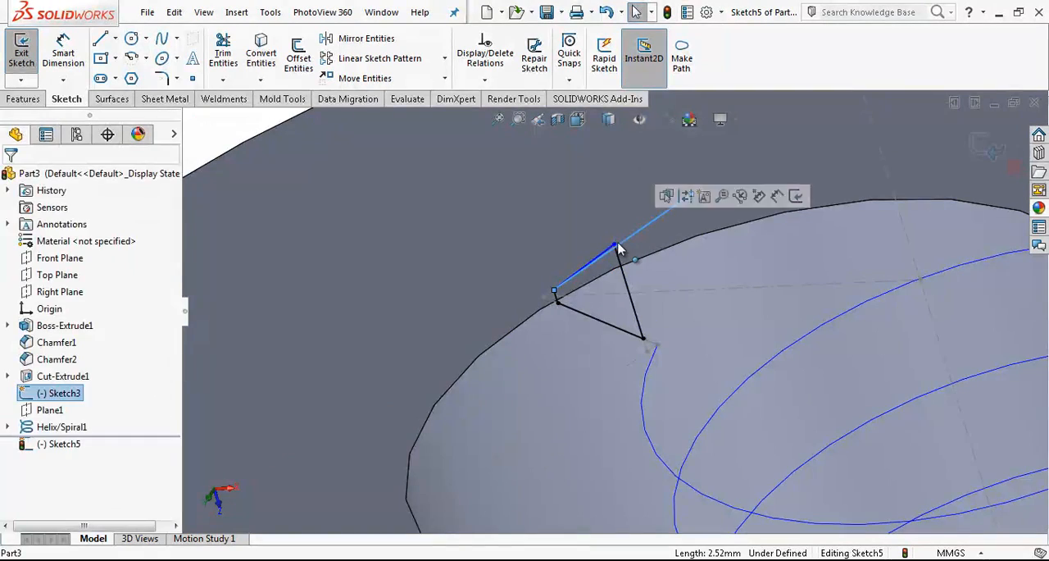
ctrl+click(614, 244)
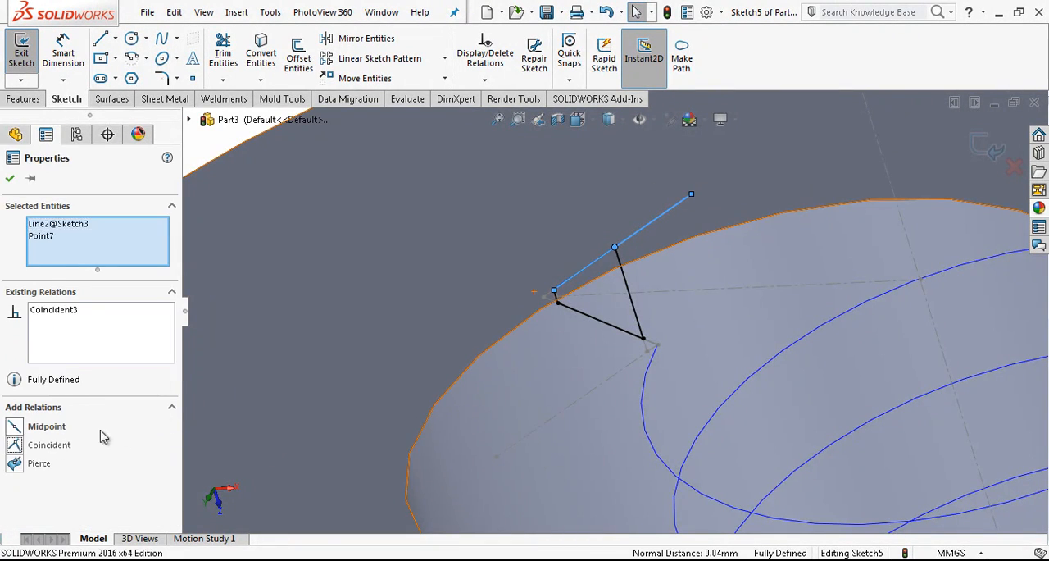
key(Escape)
scroll(635, 294, up, 6)
middle_drag(645, 282, 712, 274)
scroll(712, 274, down, 6)
scroll(619, 308, up, 4)
scroll(633, 330, down, 1)
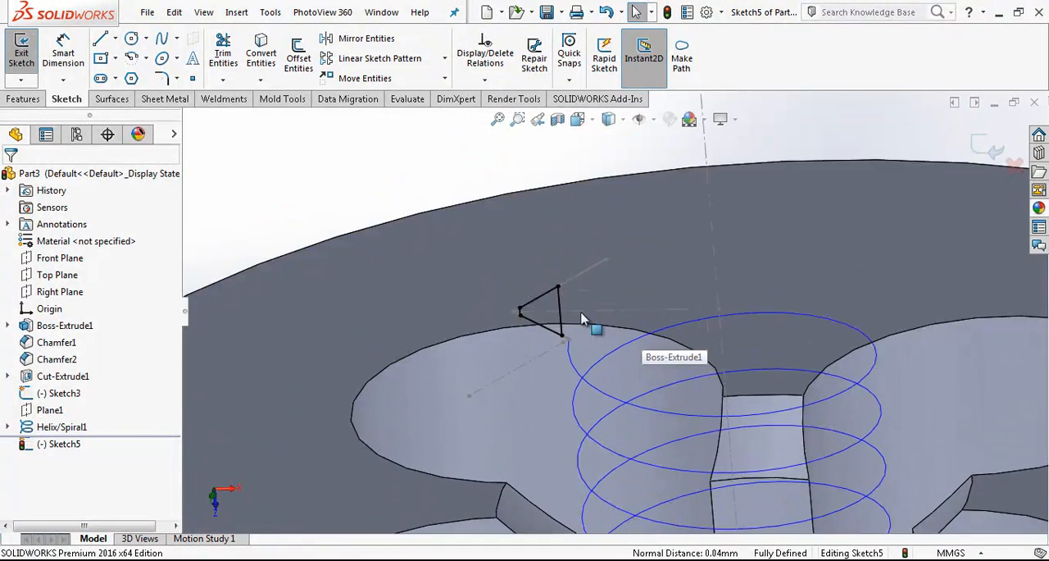
click(986, 146)
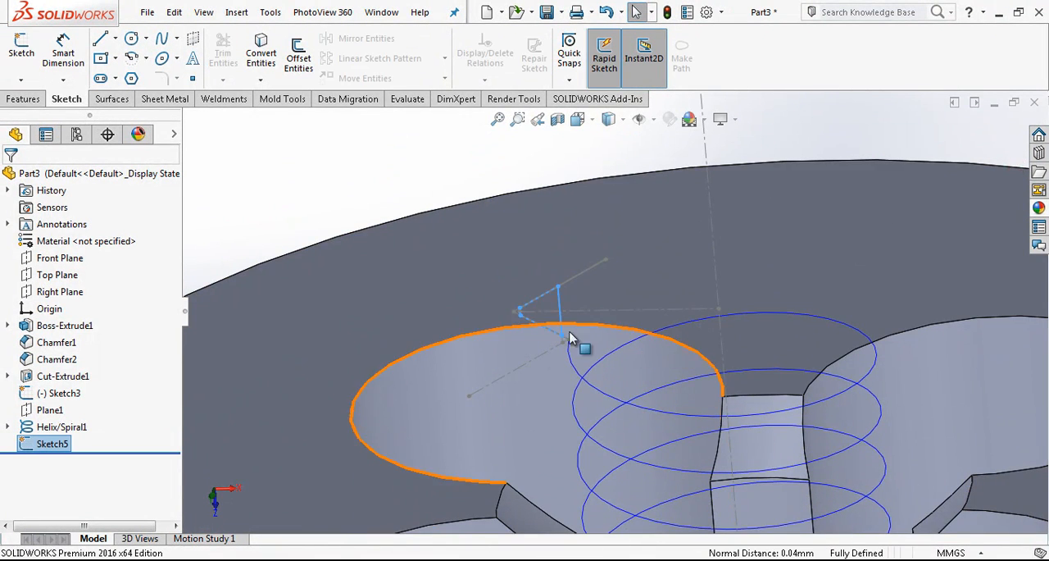
Cut the internal thread with a Swept Cut, using the closed flank sketch as profile and the helix as path.
scroll(657, 336, up, 1)
scroll(647, 345, down, 2)
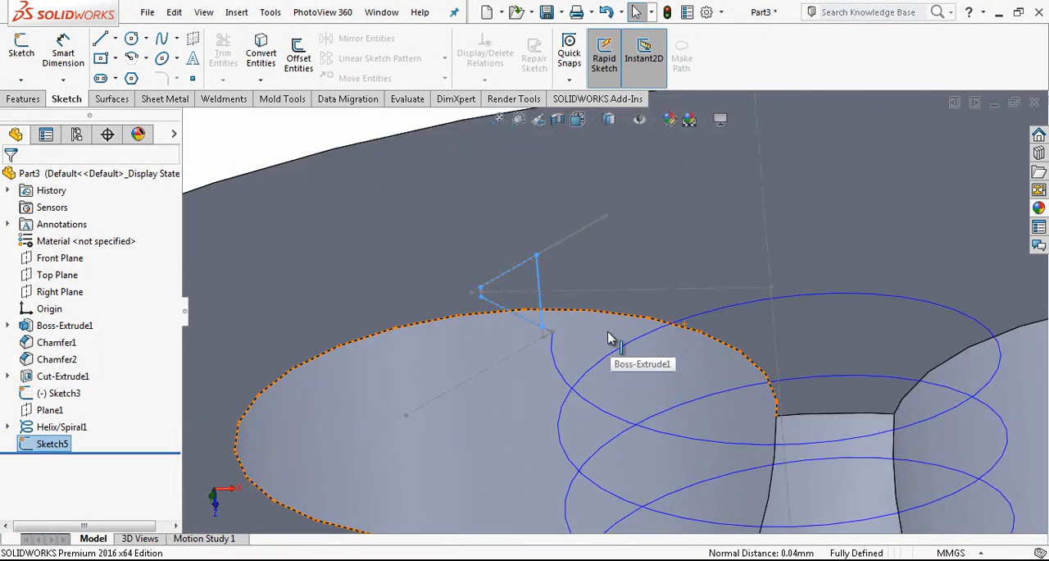
click(31, 100)
click(353, 40)
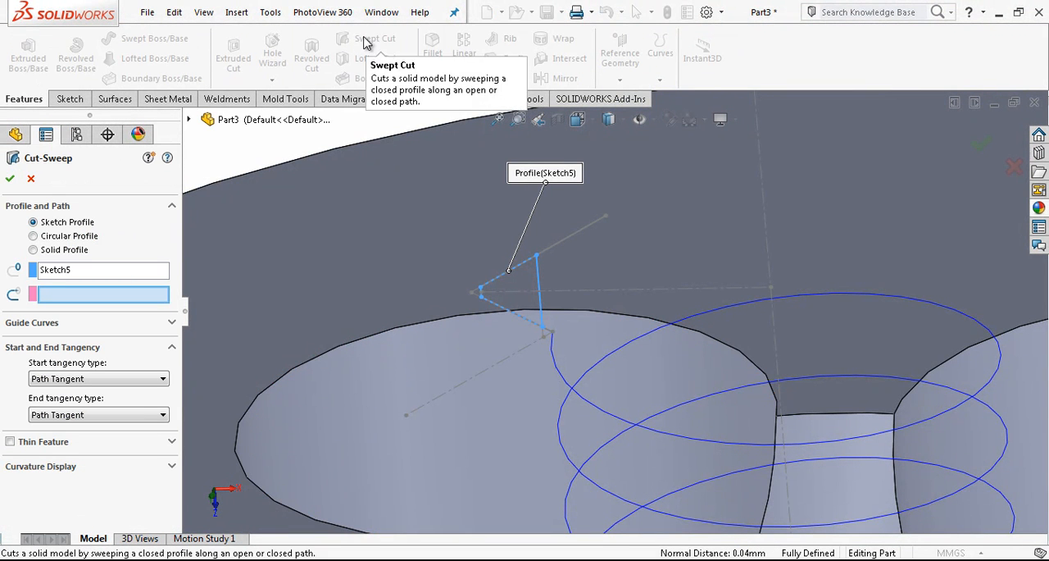
click(45, 279)
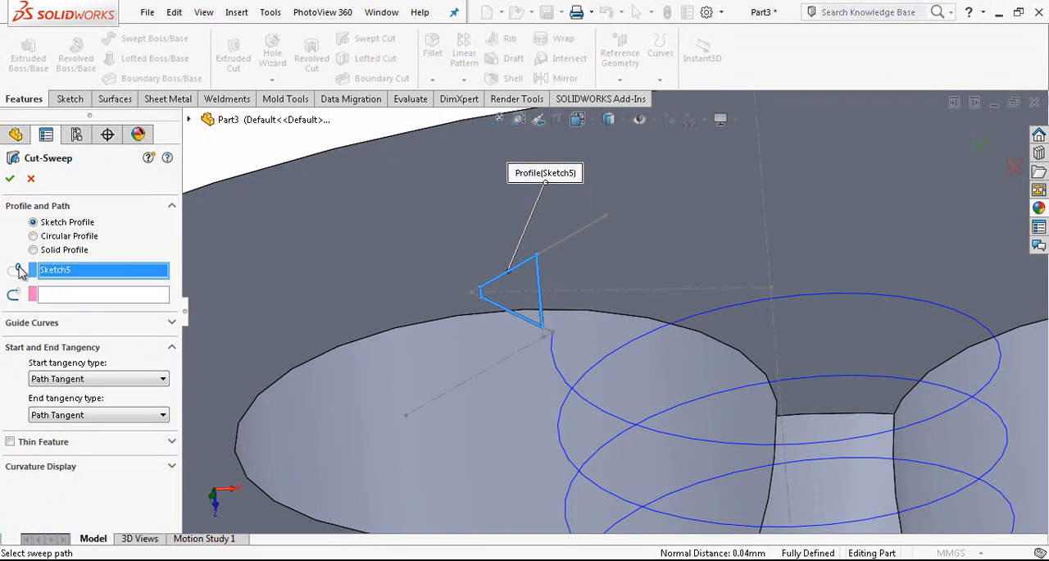
click(86, 296)
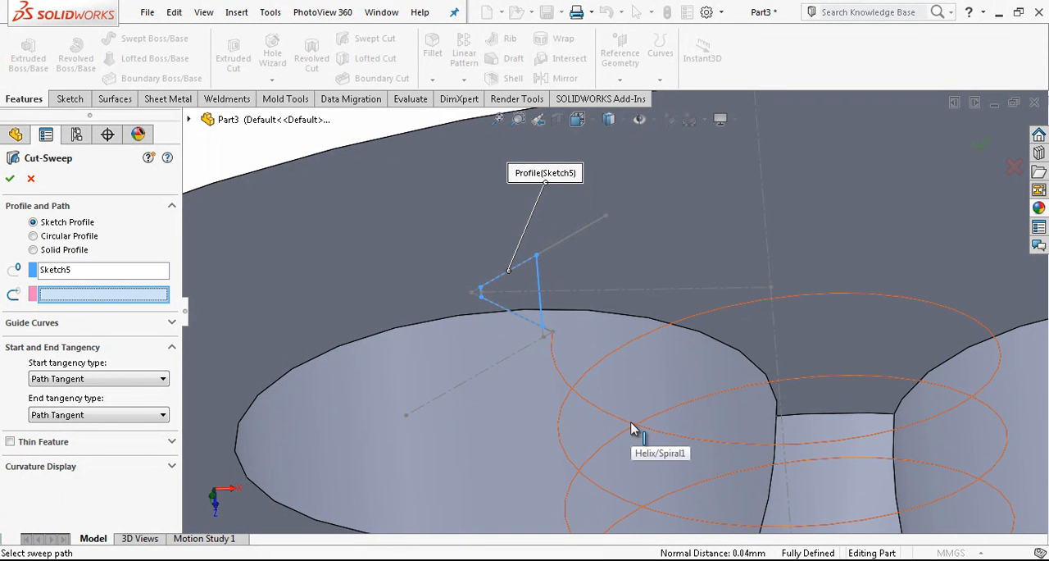
click(698, 390)
scroll(697, 390, up, 3)
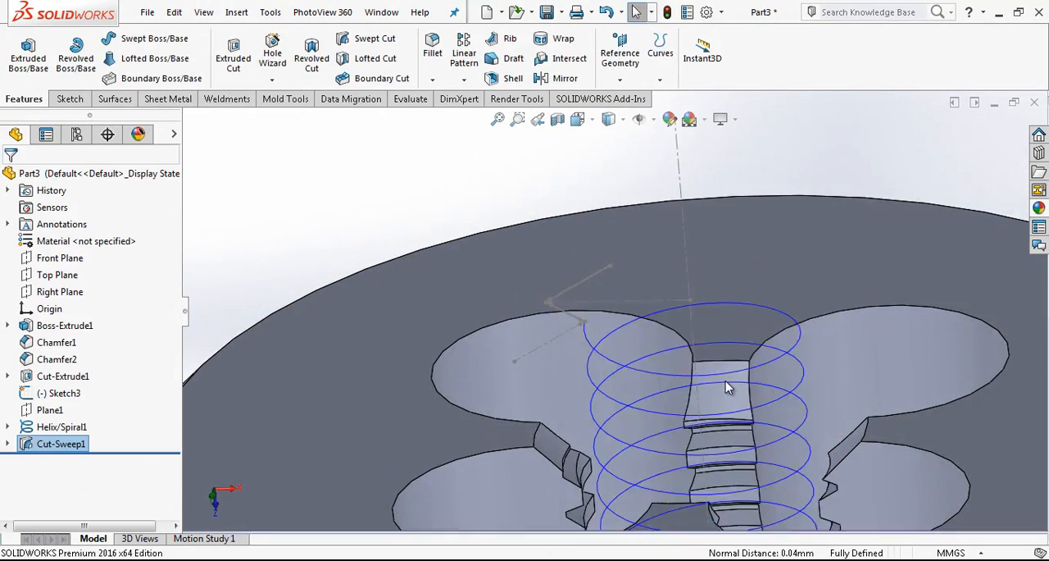
Hide the helix and the reference thread profile sketch.
scroll(726, 382, up, 4)
middle_drag(726, 384, 808, 246)
click(498, 443)
click(555, 394)
scroll(604, 355, up, 3)
mouse_move(604, 354)
middle_down()
mouse_move(432, 374)
mouse_move(433, 332)
middle_up()
scroll(640, 290, down, 4)
click(645, 292)
click(701, 248)
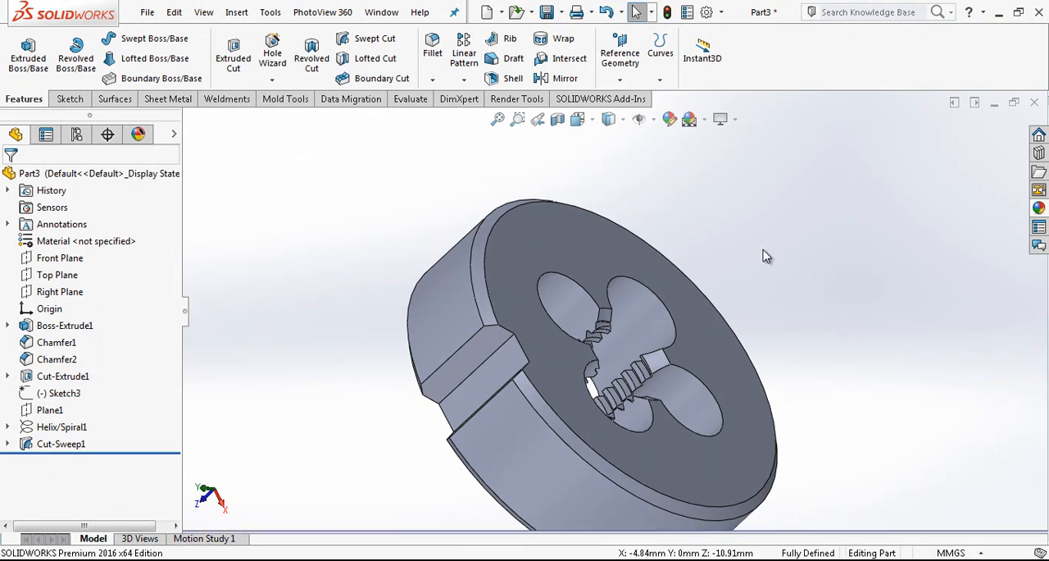
Orient the view normal to the disc's flat back face and start a new sketch on it.
click(597, 264)
click(725, 215)
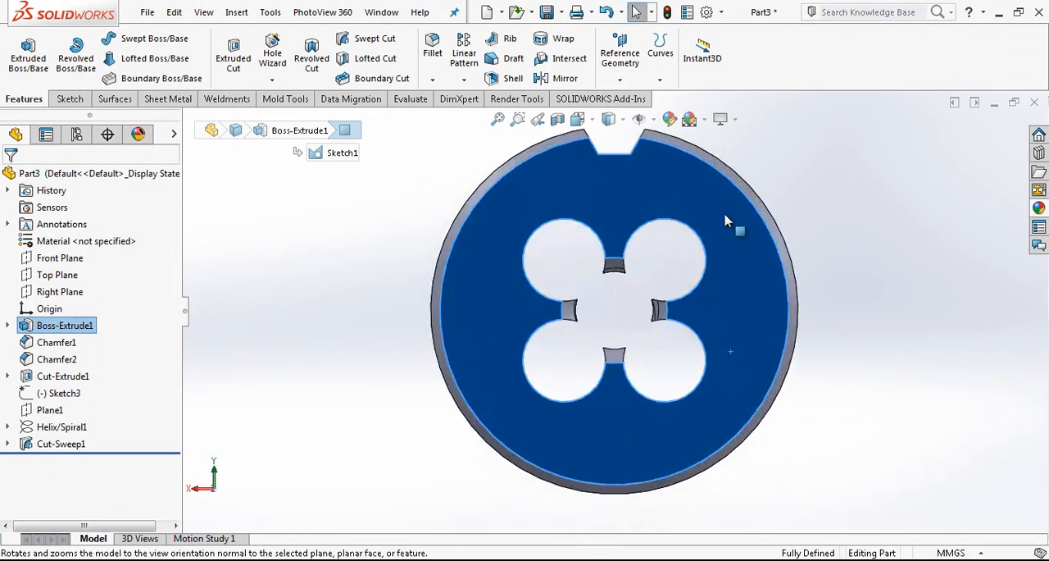
scroll(724, 215, up, 2)
click(646, 227)
click(646, 227)
click(707, 181)
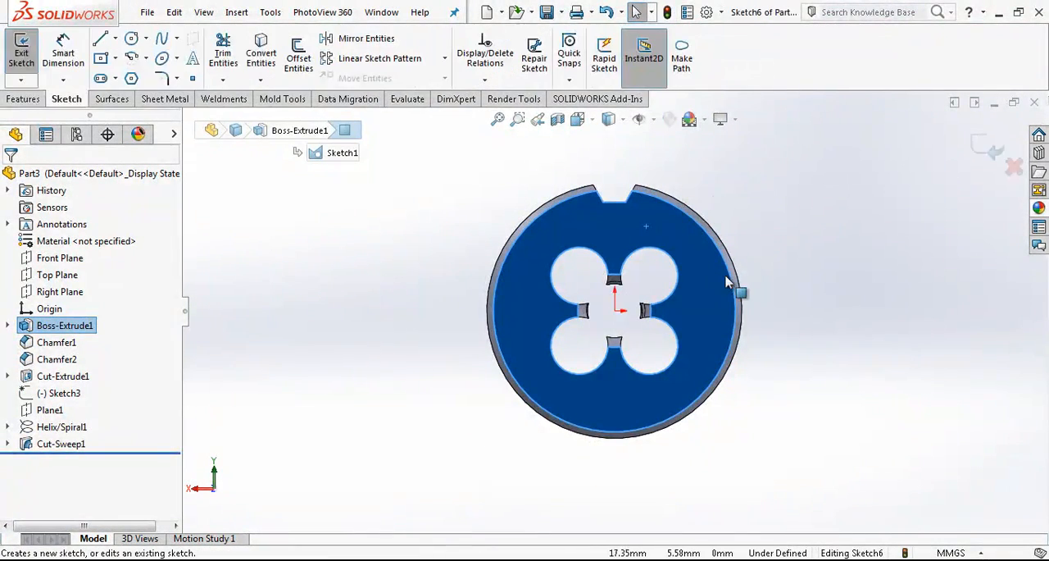
Draw a vertical line about 12.7 mm long from the origin toward the notch and convert it to construction geometry.
click(100, 39)
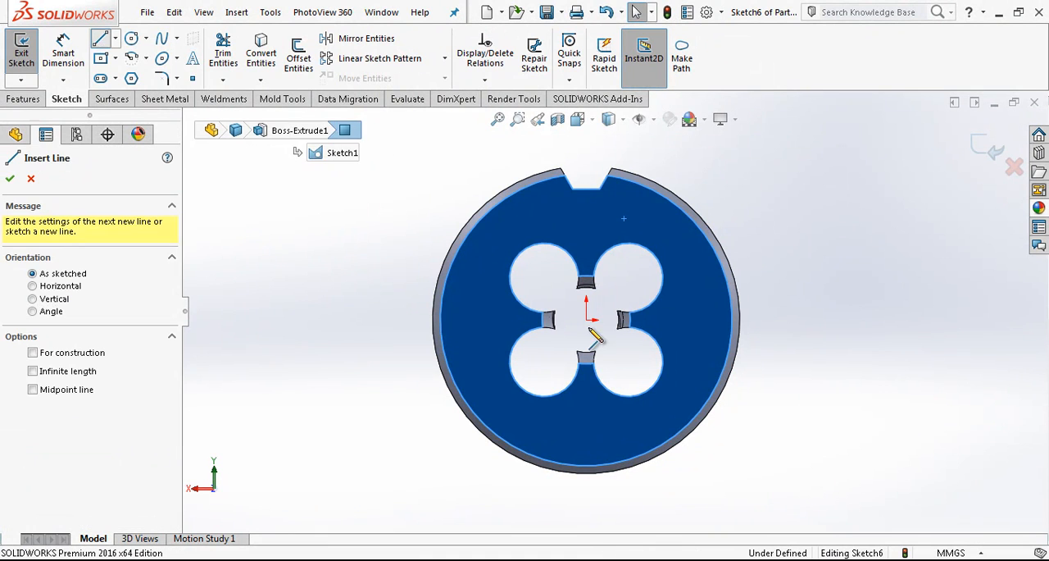
click(587, 319)
click(586, 224)
key(Escape)
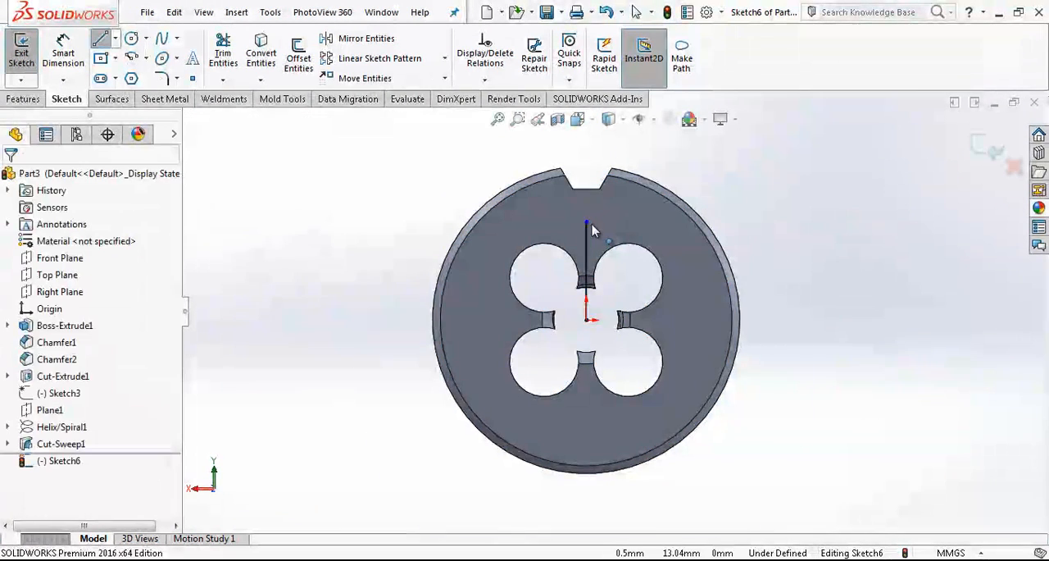
scroll(588, 227, down, 2)
click(587, 258)
click(665, 187)
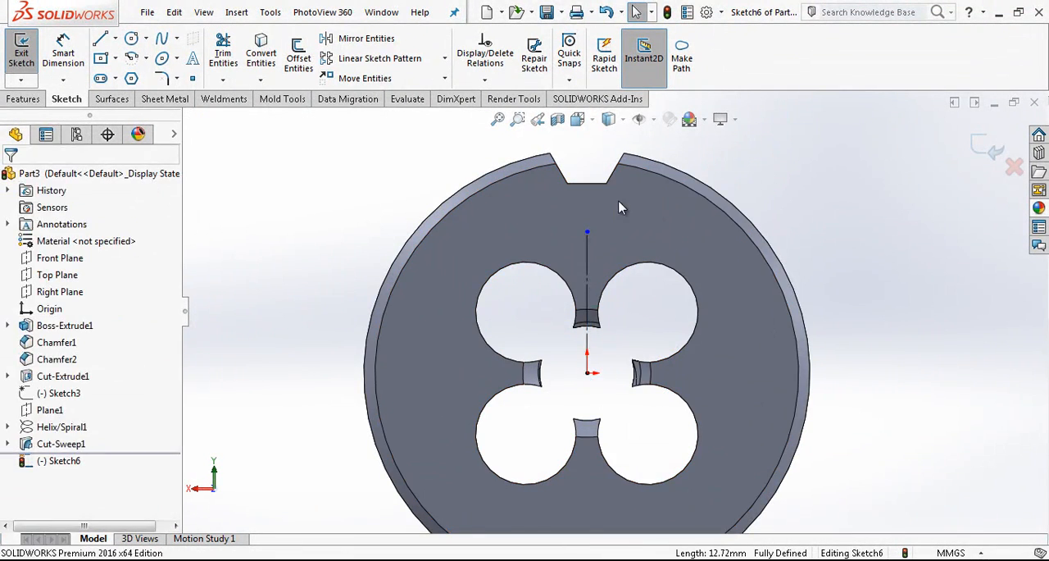
Draw a horizontal line about 9.6 mm long across the vertical line's upper end and convert it to construction geometry.
key(l)
click(531, 231)
click(640, 232)
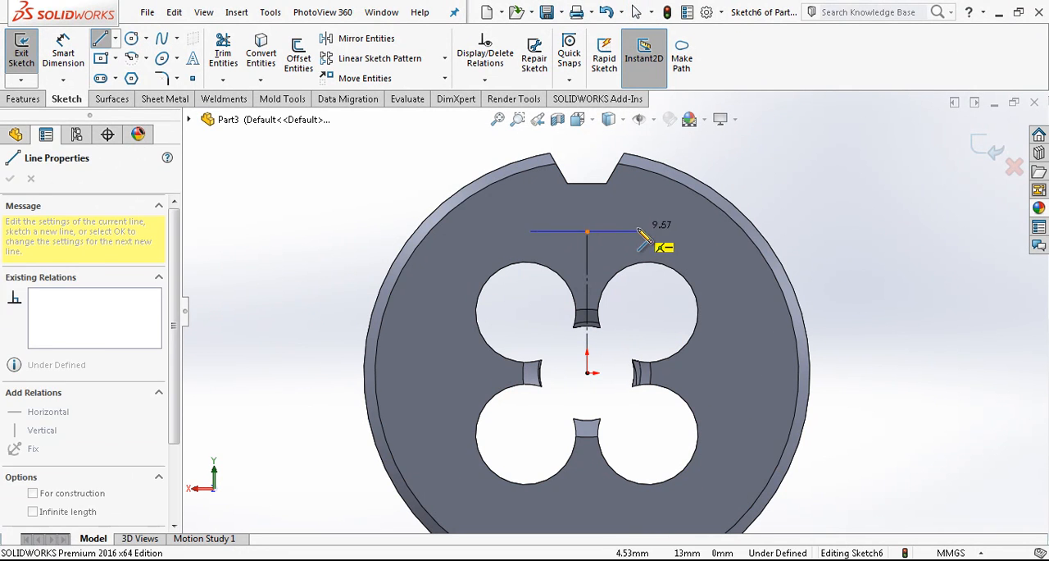
key(Escape)
ctrl+click(587, 231)
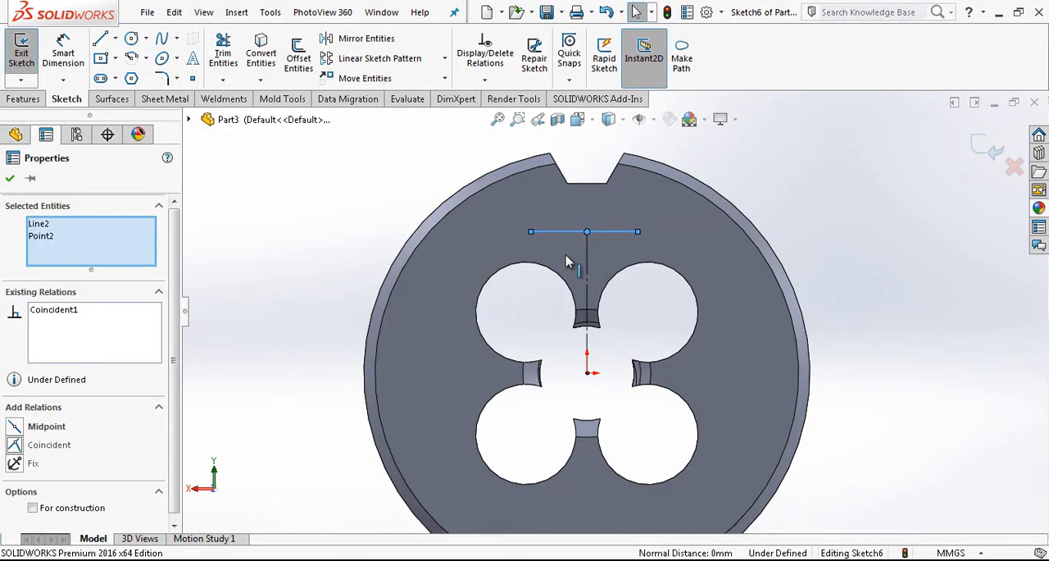
key(Escape)
click(620, 231)
key(Escape)
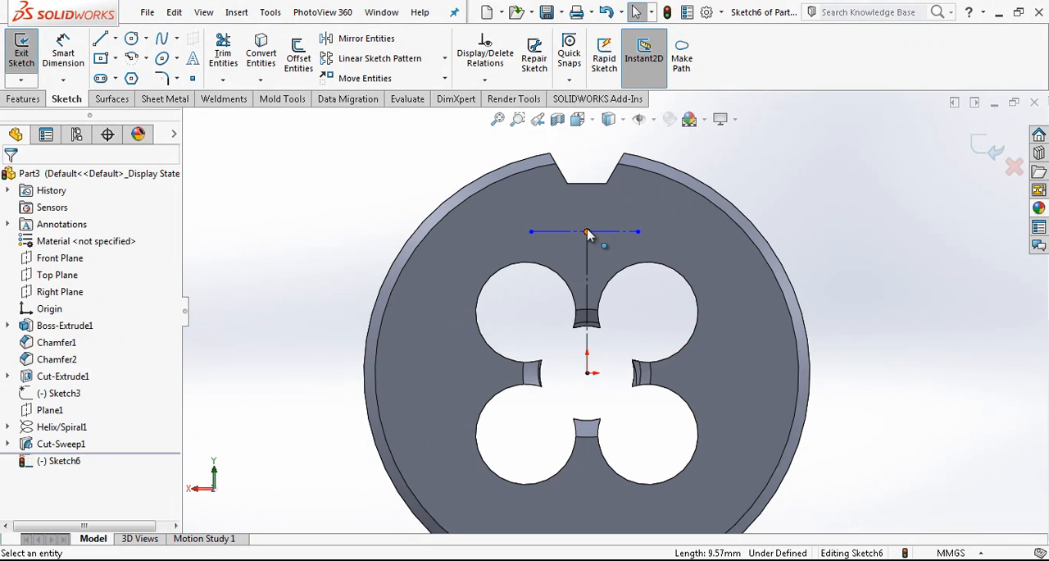
Shorten the vertical construction line and dimension its length to 11.5 mm.
drag(588, 232, 589, 246)
right_drag(576, 329, 577, 257)
click(586, 281)
click(726, 296)
text(11,5)
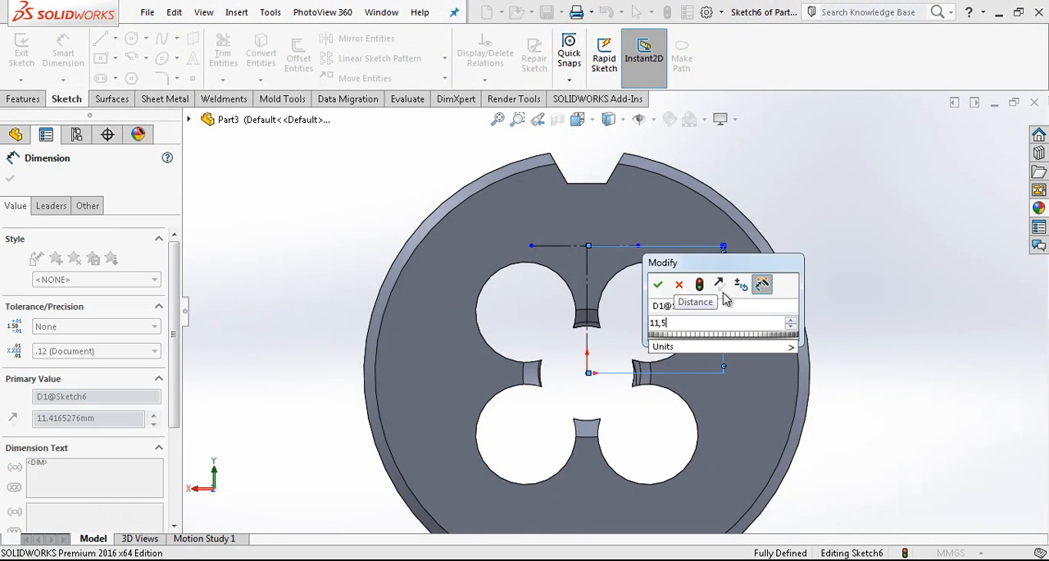
key(Return)
Dimension the horizontal construction line's length to 10 mm.
click(616, 244)
click(615, 228)
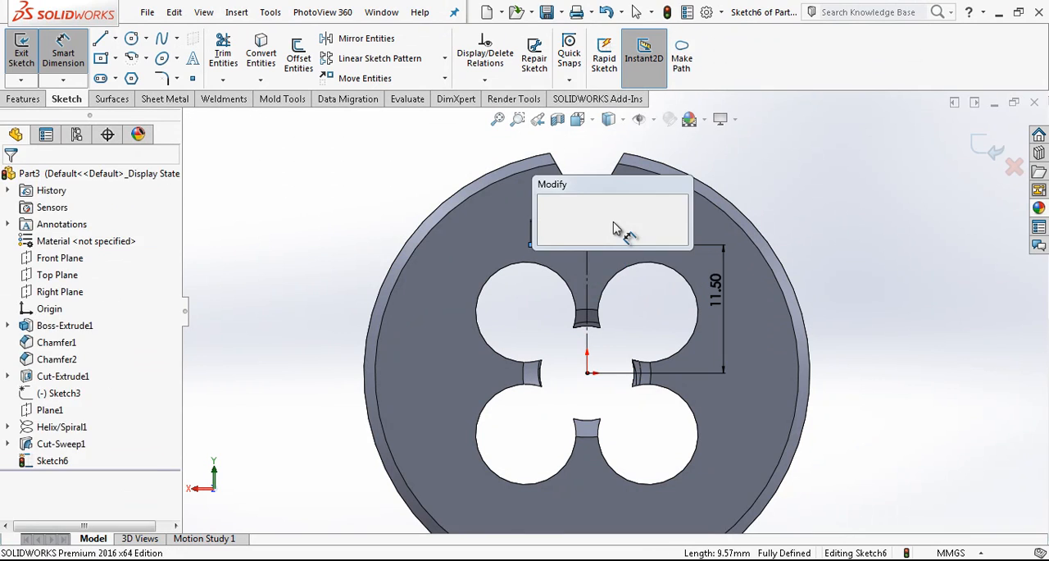
text(10)
key(Return)
key(Escape)
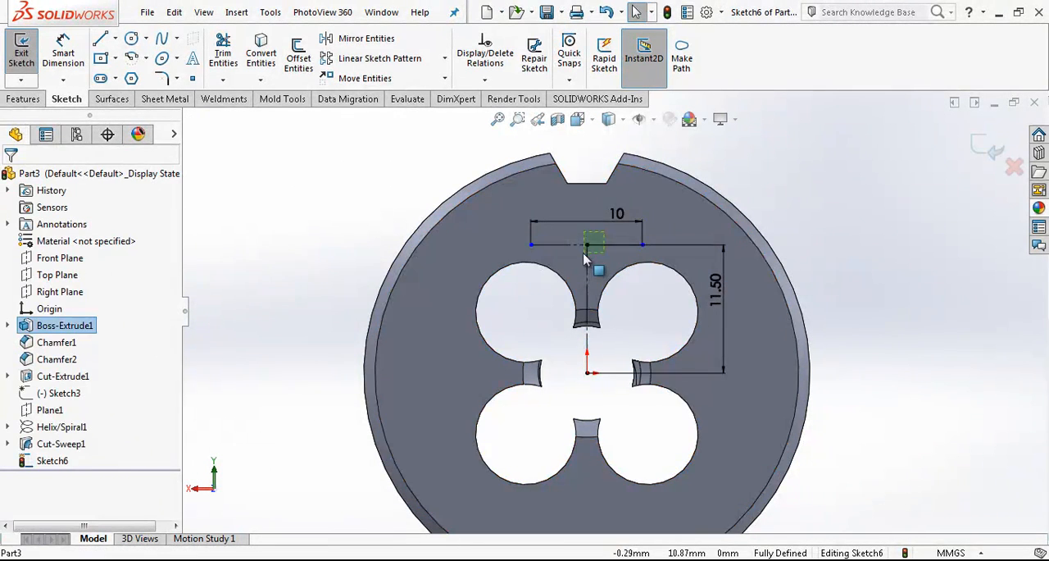
Circular-pattern both construction lines about the origin with 2 instances at 90 degrees, using dimensioned angular spacing instead of equal spacing.
drag(609, 283, 572, 233)
click(445, 61)
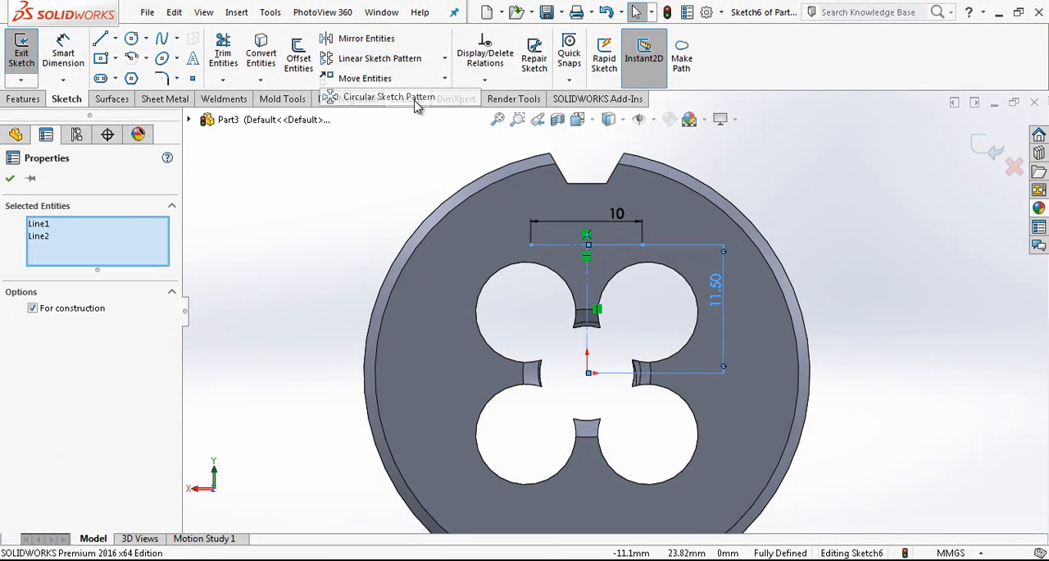
click(414, 98)
click(75, 373)
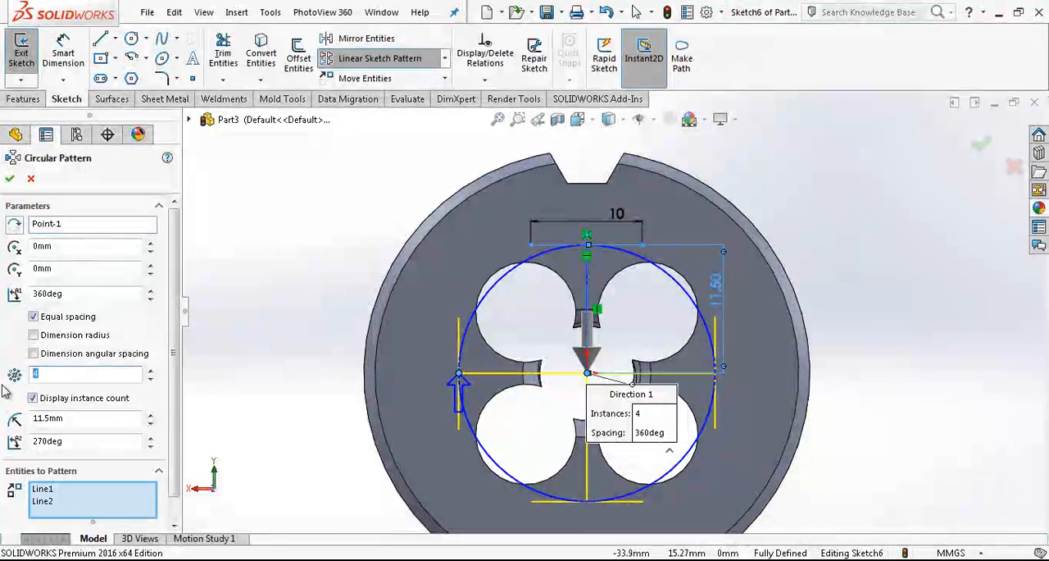
click(63, 318)
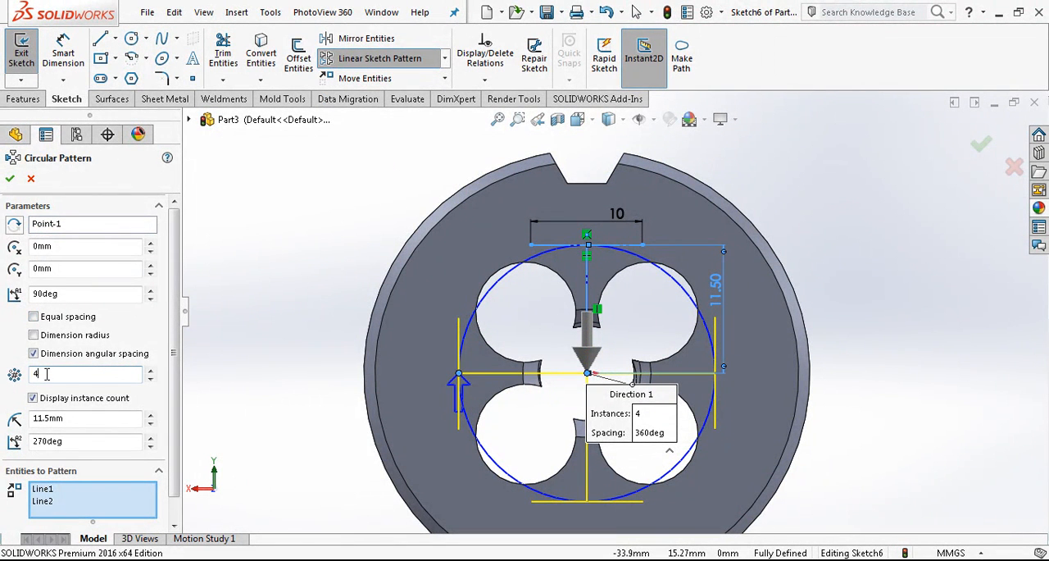
text(2)
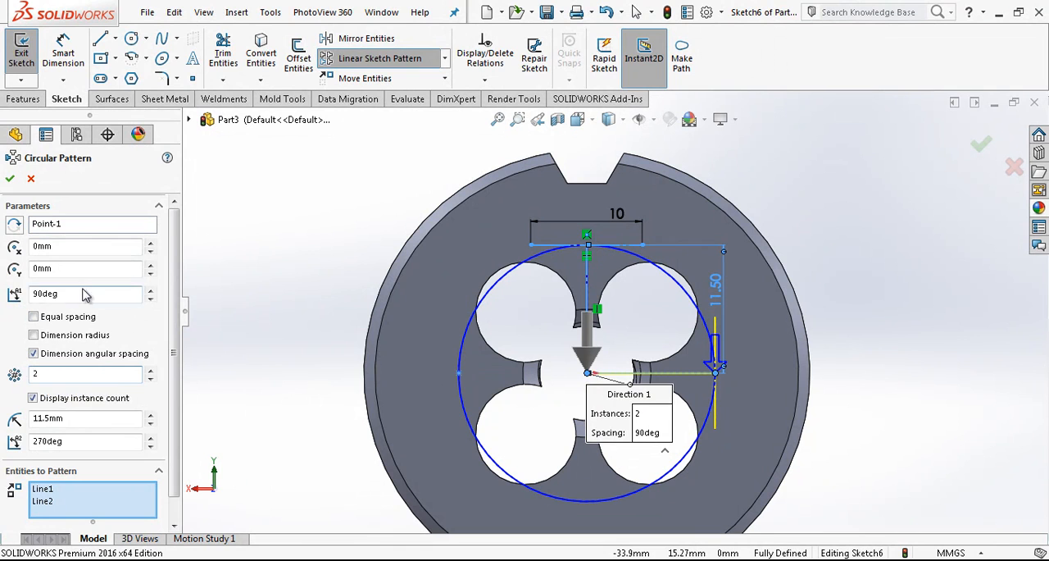
click(10, 179)
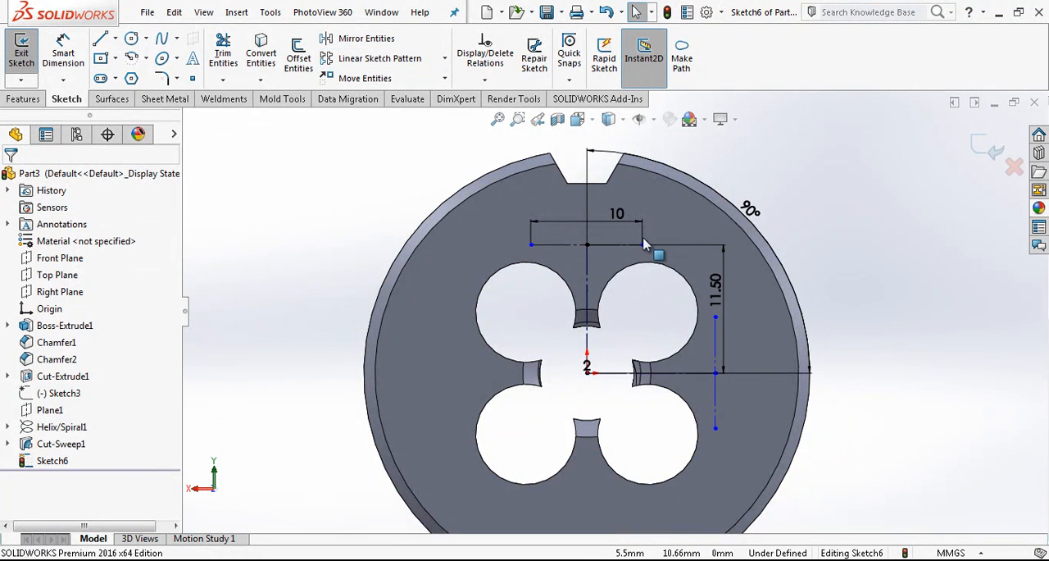
Add the sketch text "HSS" along the horizontal construction line below the notch.
click(193, 59)
click(559, 246)
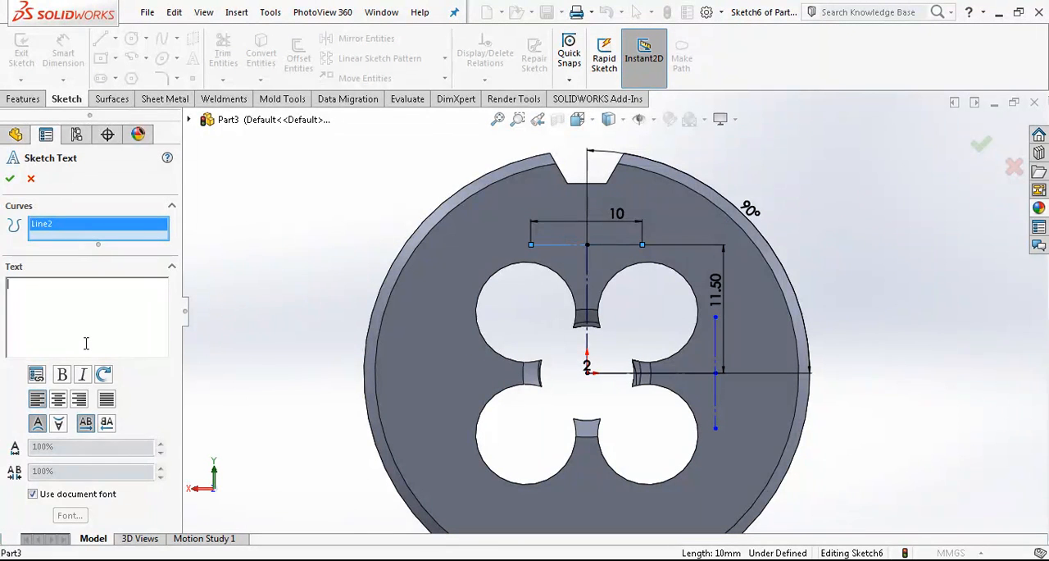
click(12, 179)
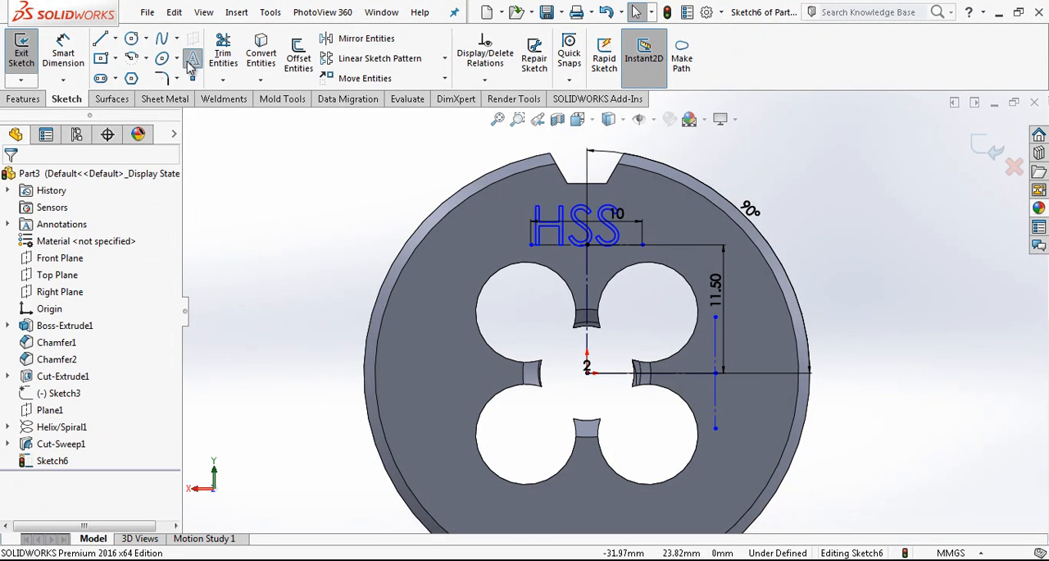
Add the sketch text "M10" along the patterned vertical construction line and finish the sketch.
click(189, 66)
click(596, 375)
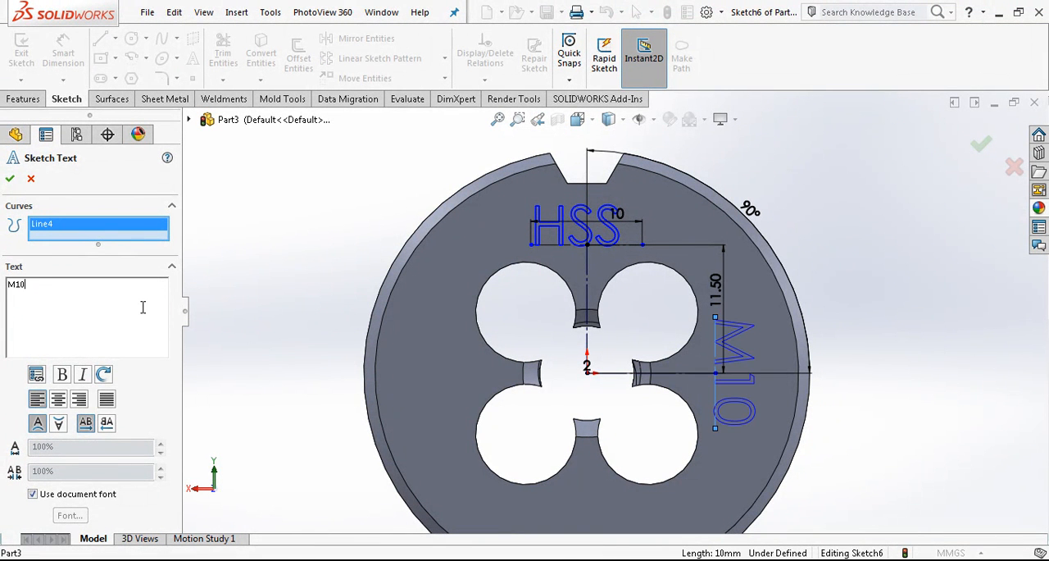
click(9, 179)
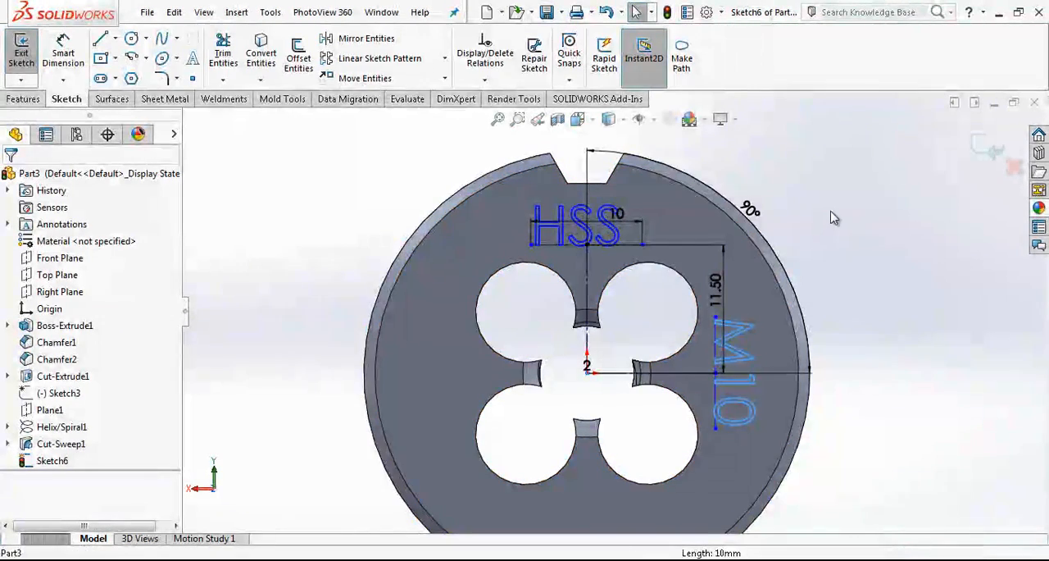
click(975, 148)
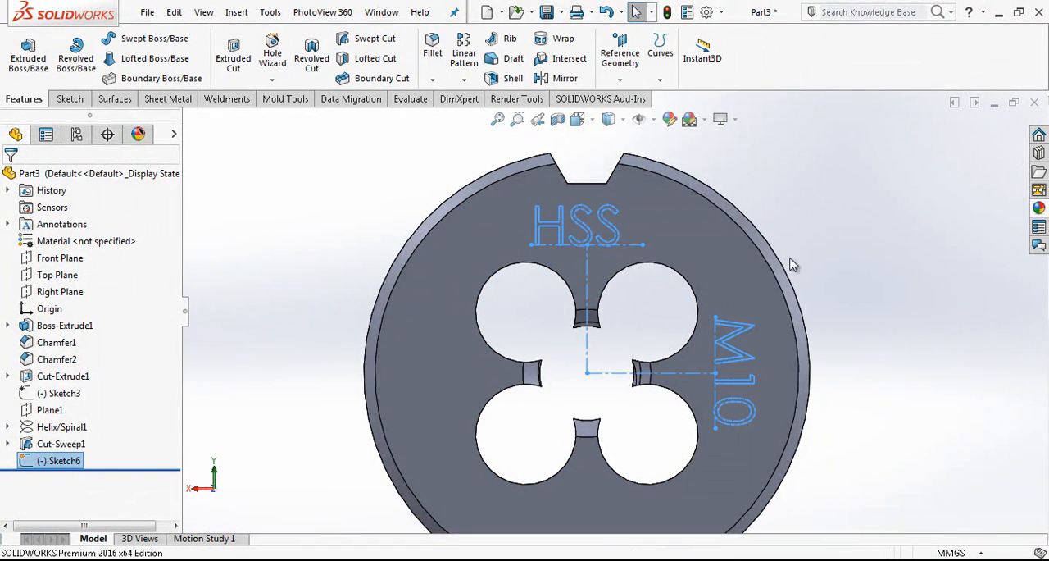
Create a projection split line of the text sketch on the disc's flat face.
click(672, 76)
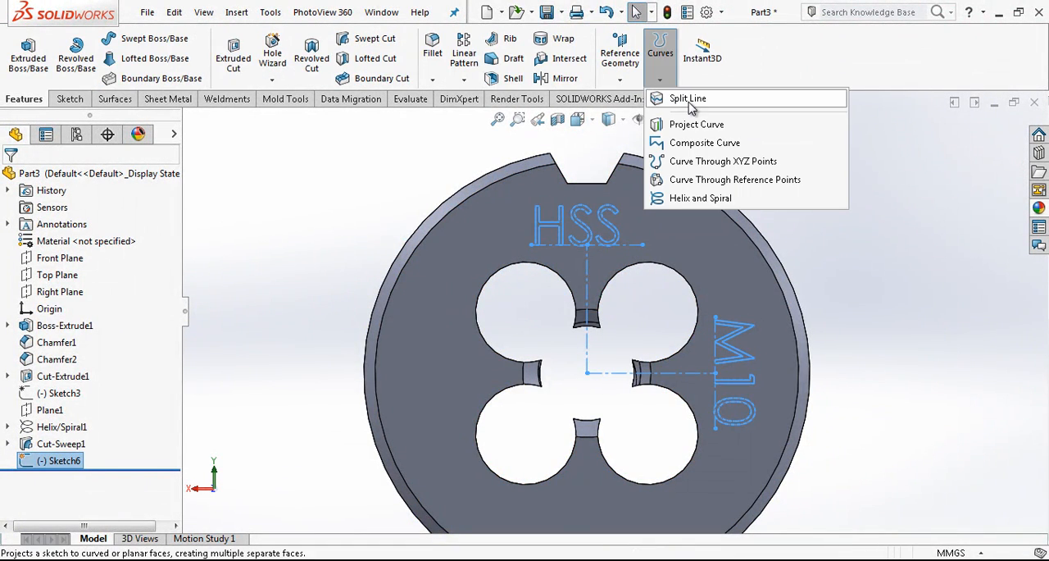
click(689, 100)
click(706, 223)
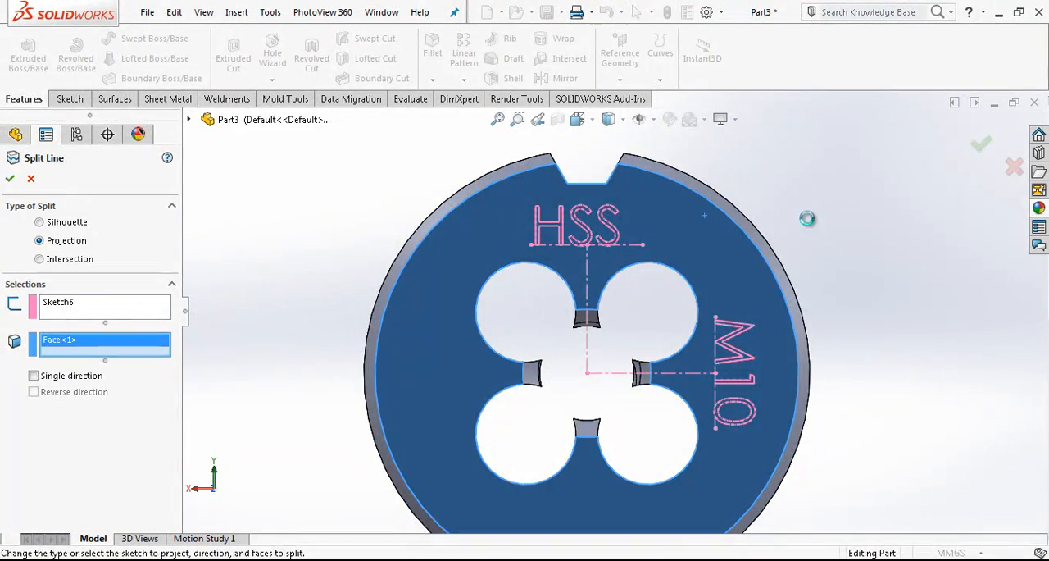
Apply a black colour to the split letter and digit faces of HSS and M10.
middle_drag(724, 328, 687, 332)
scroll(614, 246, up, 1)
scroll(618, 229, down, 8)
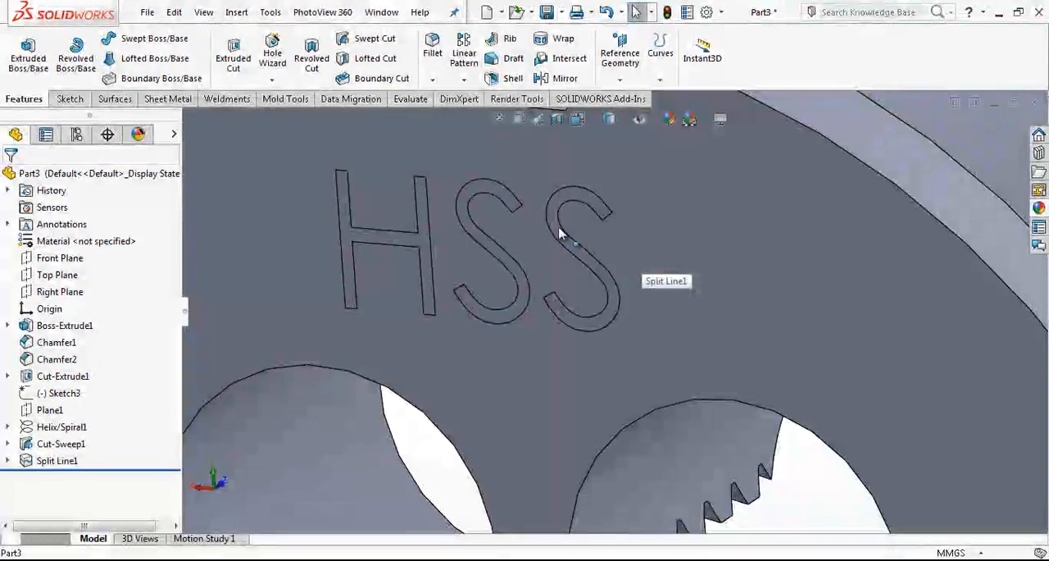
right_click(558, 227)
click(663, 34)
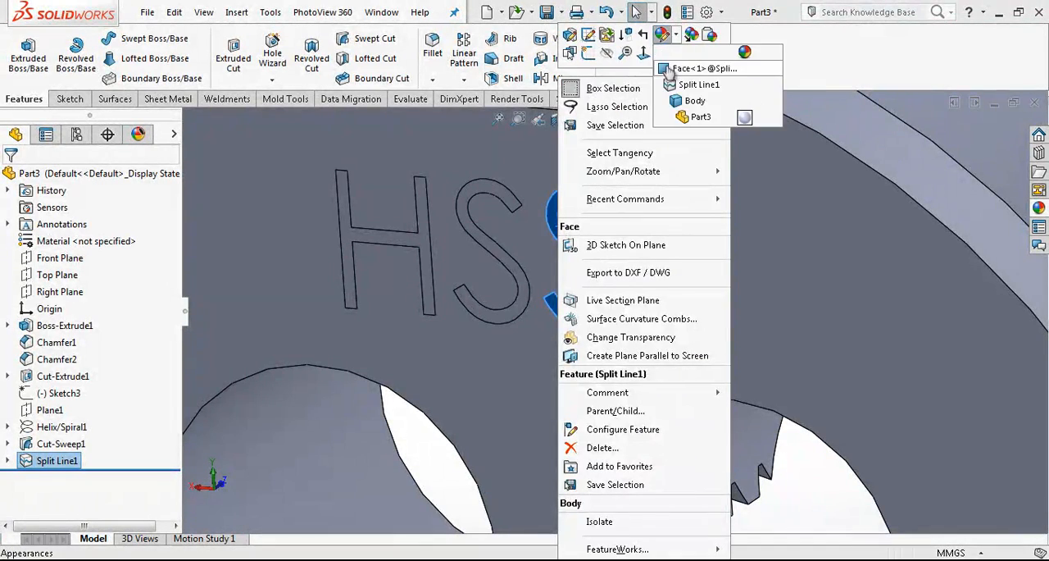
click(697, 69)
click(477, 194)
click(419, 241)
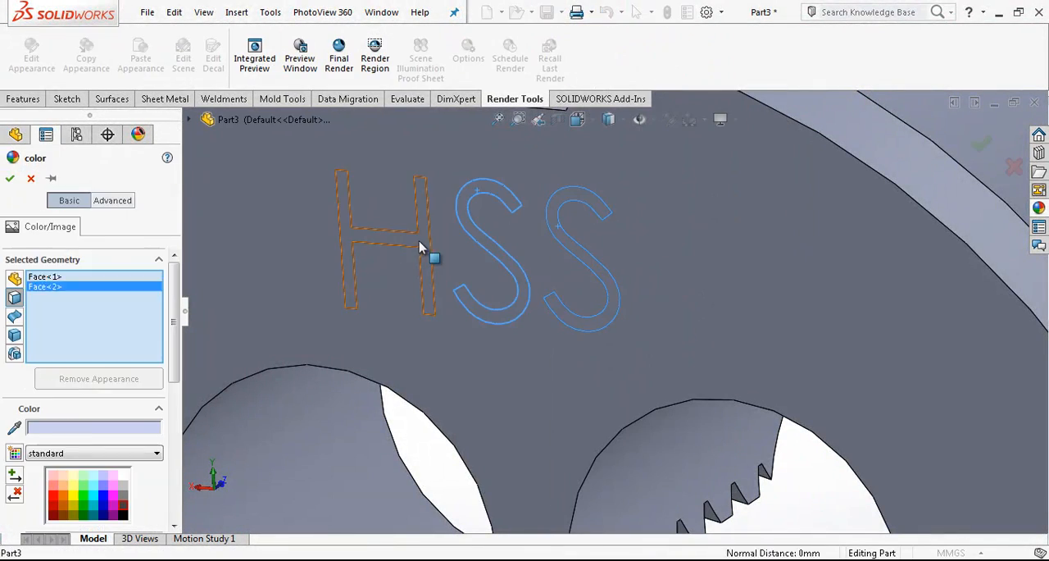
scroll(633, 366, up, 8)
scroll(679, 380, down, 10)
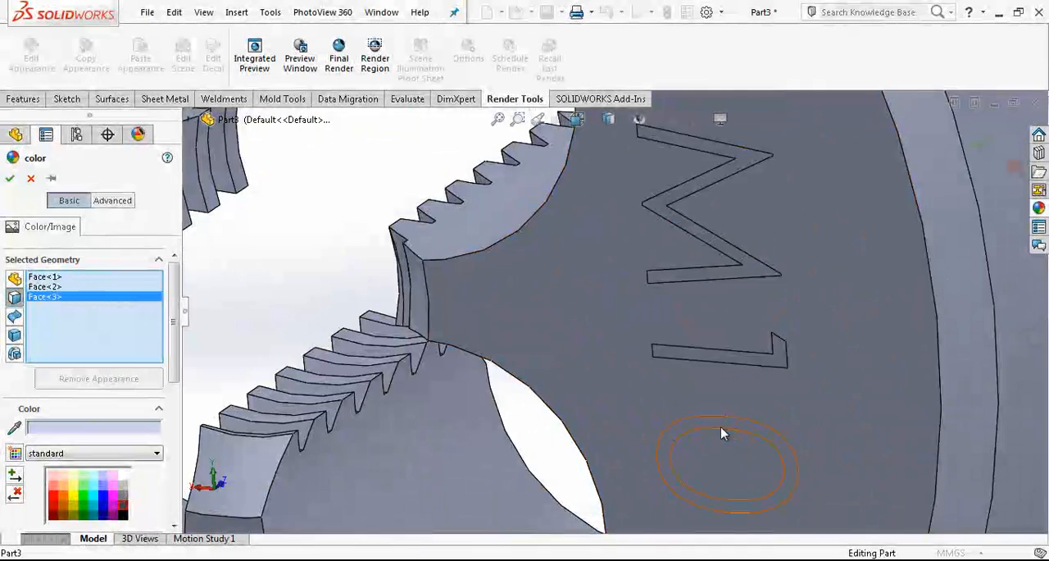
click(720, 423)
click(727, 361)
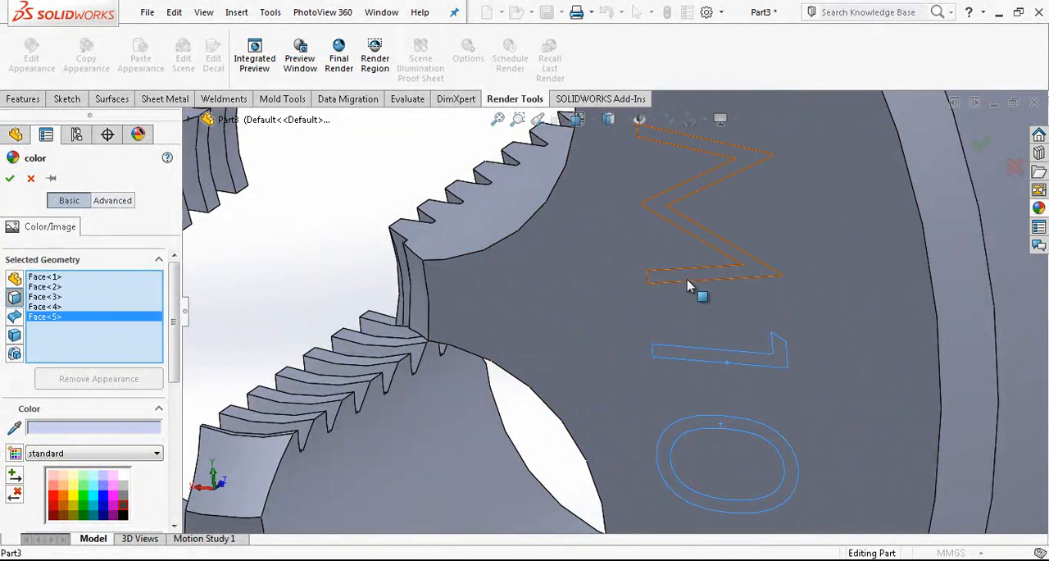
click(125, 506)
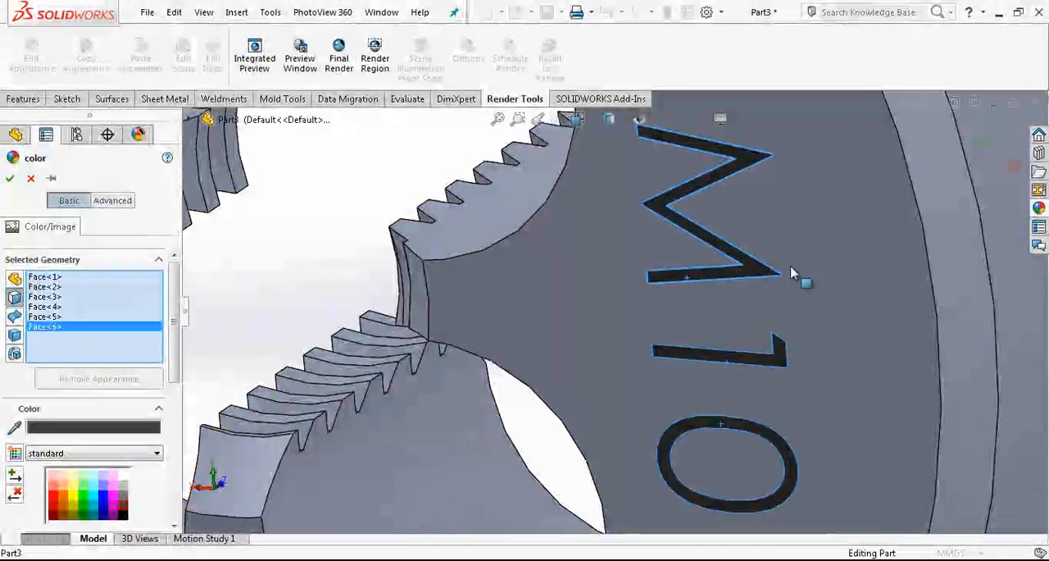
scroll(777, 277, up, 10)
key(Return)
On the Front Plane, sketch a horizontal construction line about 25.8 mm long from the origin past the disc's edge beside M10.
scroll(599, 241, down, 3)
middle_drag(665, 209, 695, 201)
scroll(695, 201, up, 2)
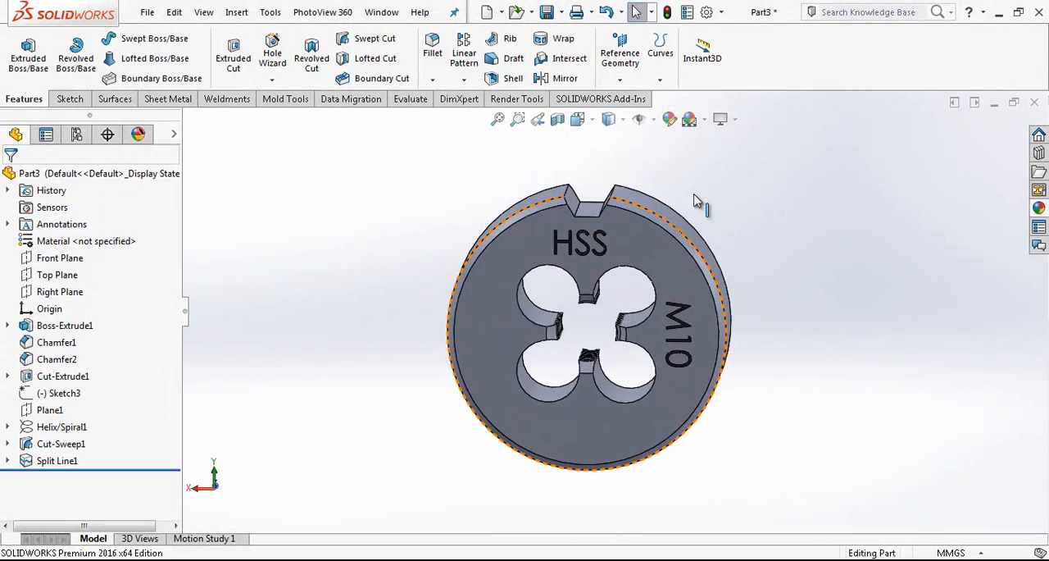
click(608, 118)
click(666, 208)
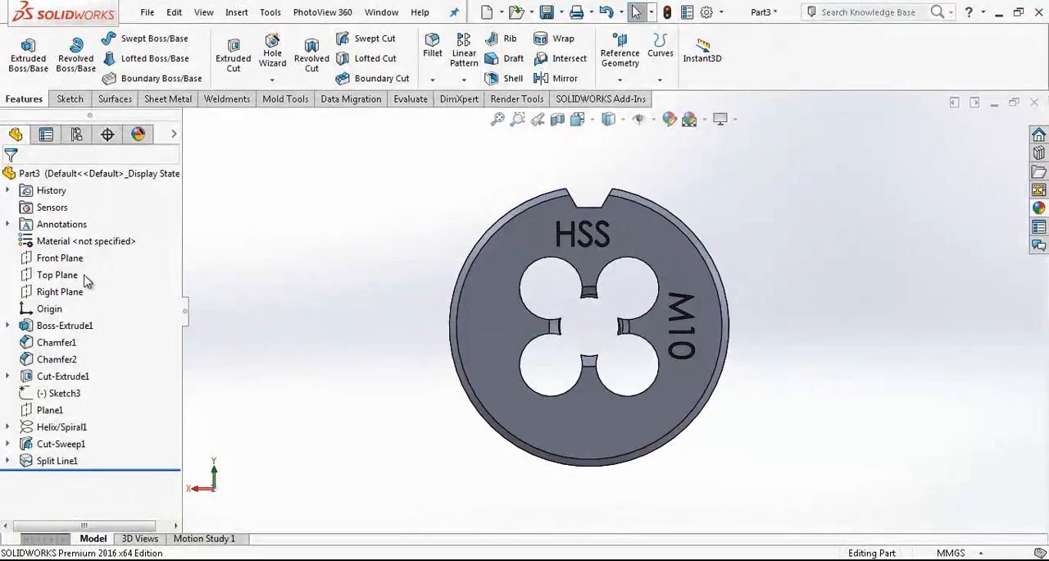
click(55, 260)
click(63, 237)
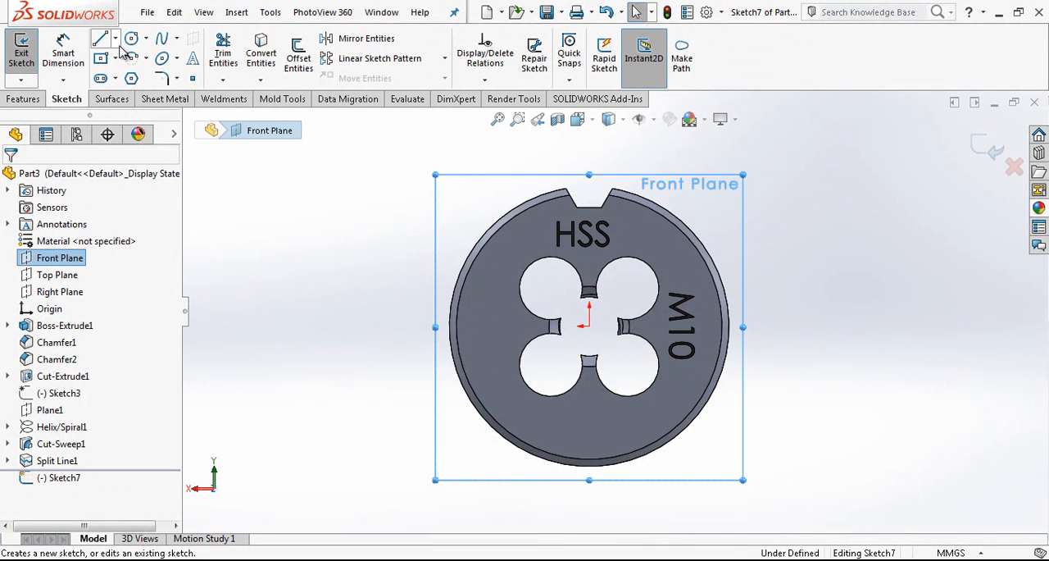
click(101, 39)
click(590, 325)
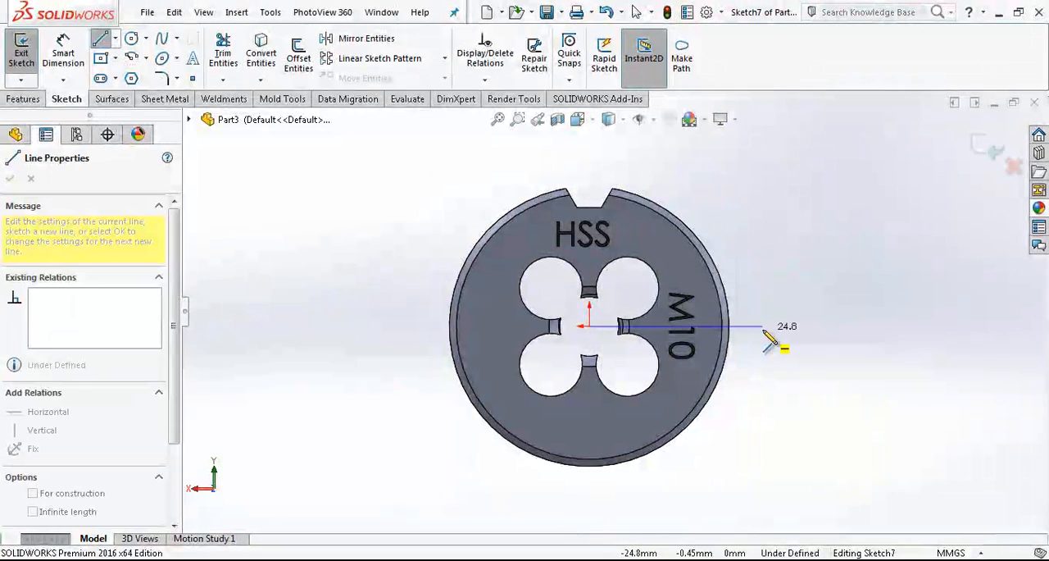
click(770, 327)
key(Escape)
click(762, 326)
click(805, 274)
Draw a slanted line from the construction line near the disc's edge outward, continued by a horizontal line about 3.8 mm long.
scroll(752, 326, down, 5)
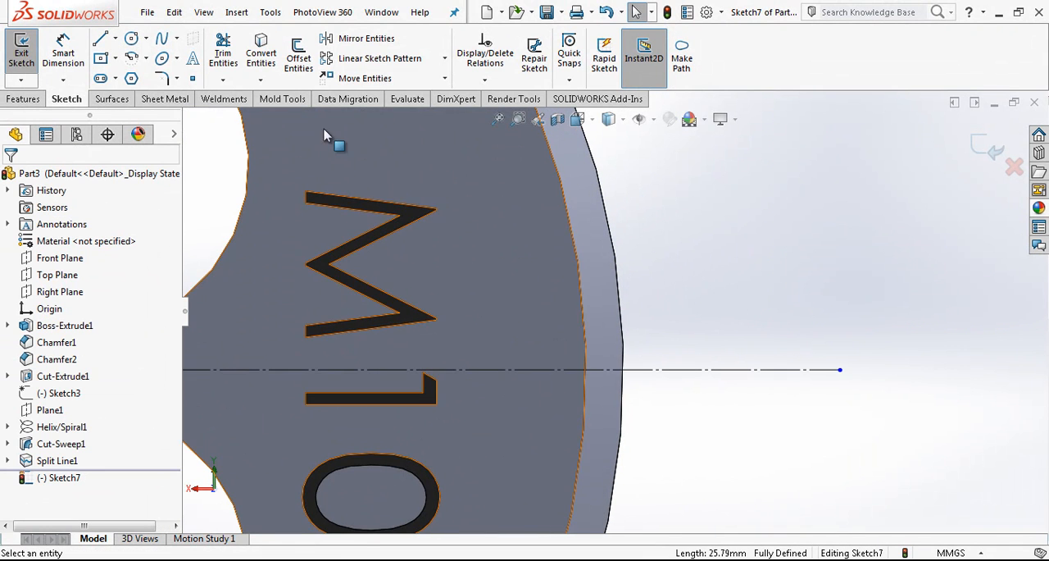
click(101, 39)
click(558, 369)
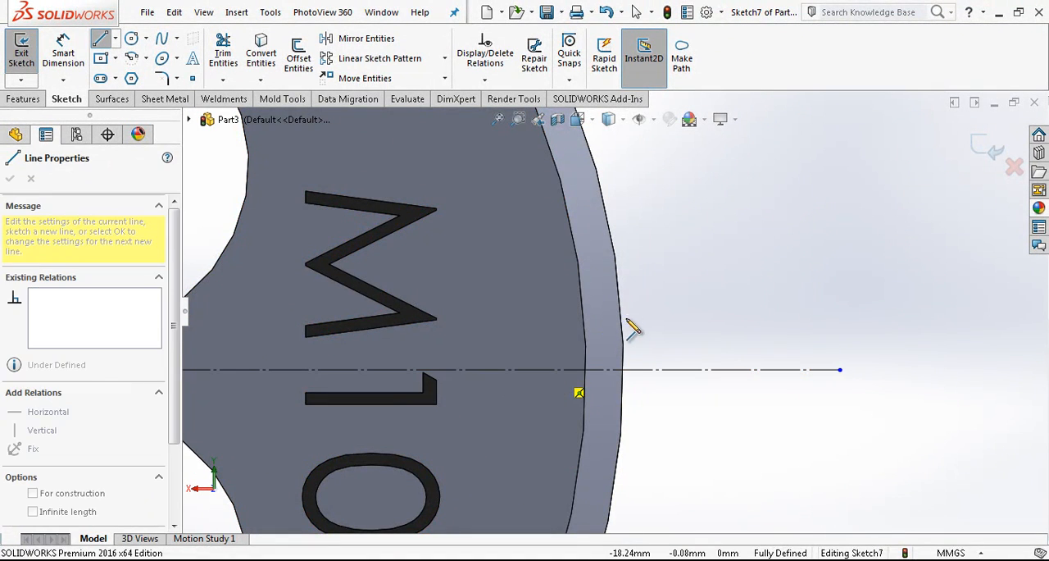
click(637, 290)
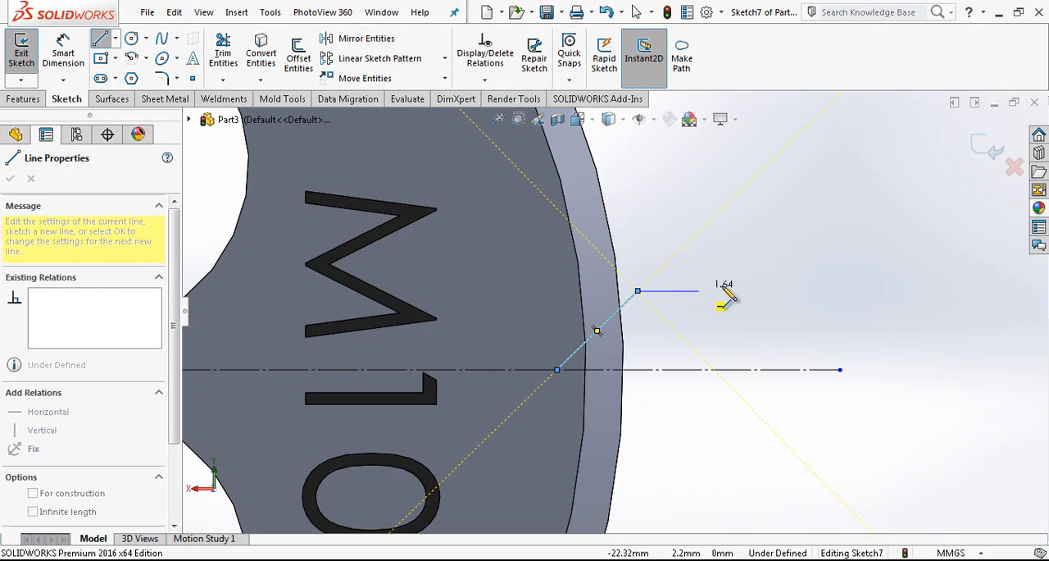
double_click(780, 290)
key(Escape)
Mirror the slanted and horizontal lines about the horizontal construction line.
click(371, 38)
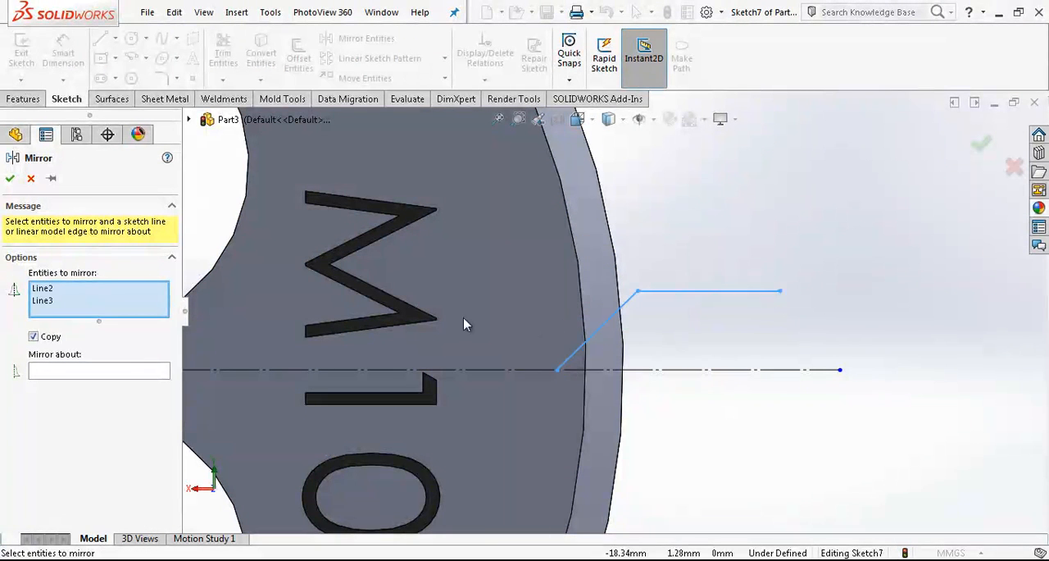
click(96, 371)
click(659, 370)
scroll(661, 374, up, 4)
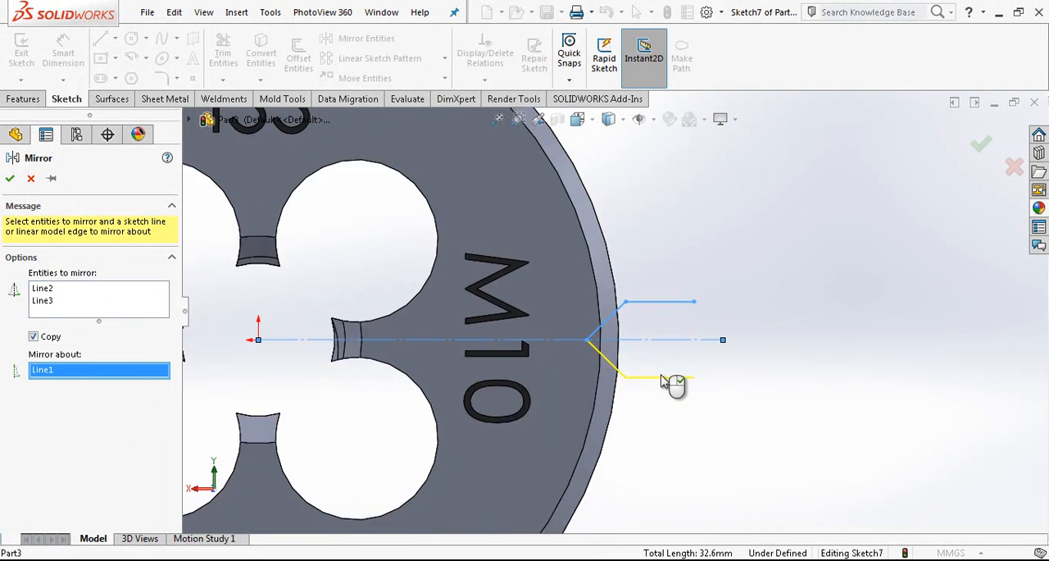
right_click(660, 374)
Dimension the angle between the two slanted lines as 118 degrees.
scroll(500, 251, up, 4)
scroll(624, 326, down, 3)
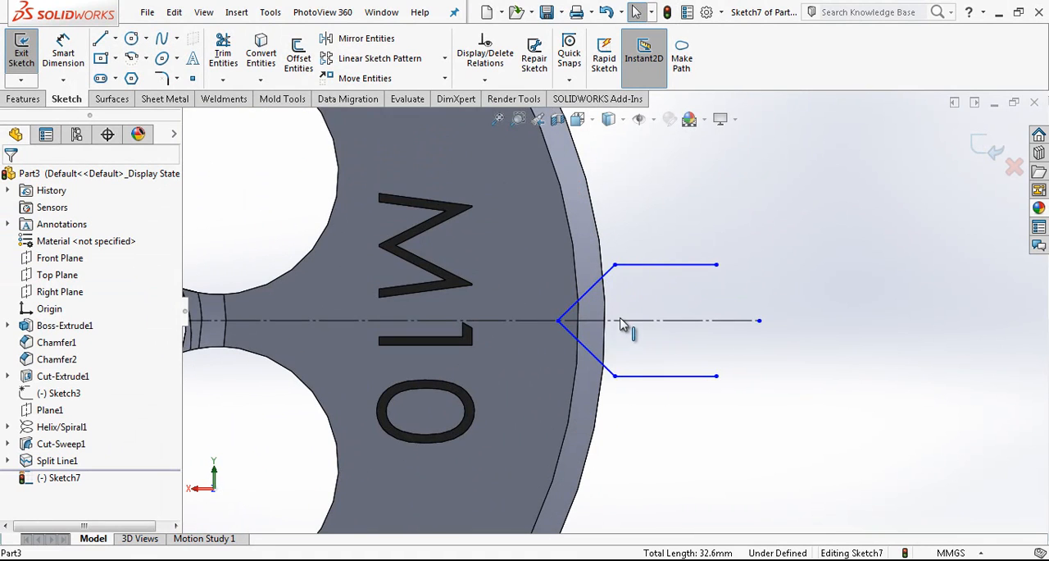
scroll(647, 412, up, 3)
scroll(421, 355, down, 2)
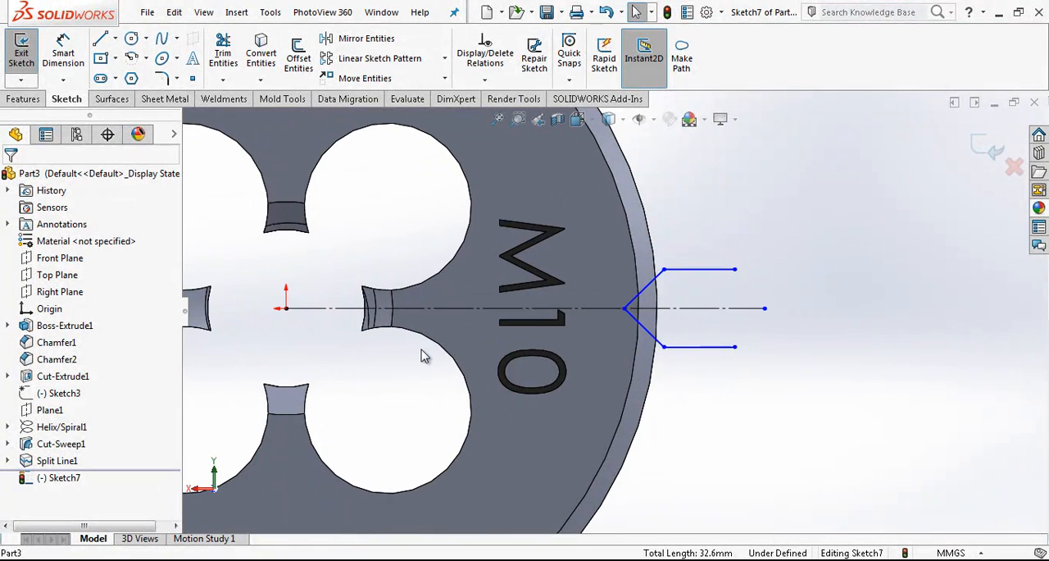
right_drag(647, 434, 642, 295)
click(648, 295)
click(658, 338)
click(786, 290)
text(118)
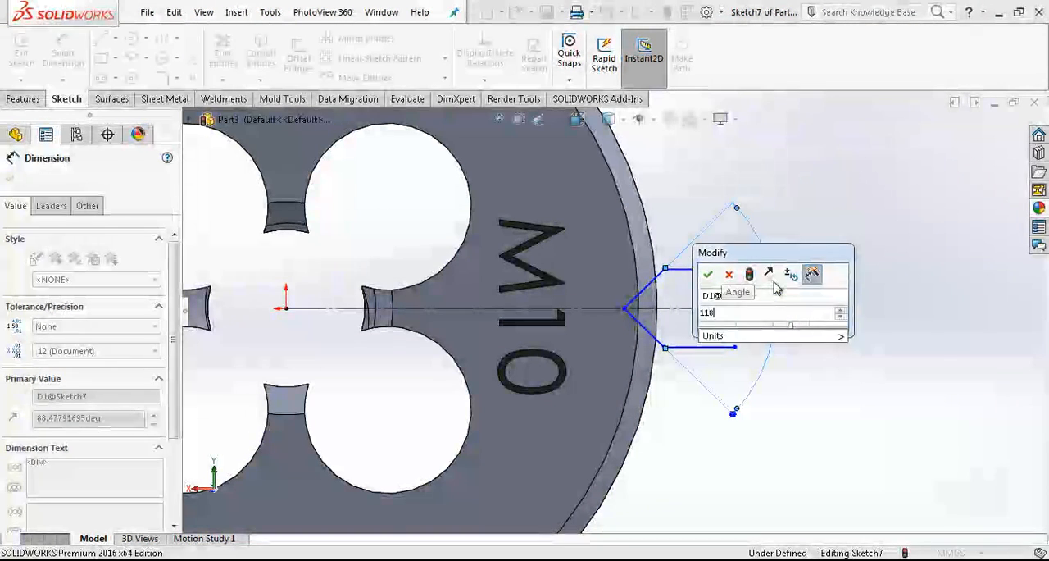
key(Return)
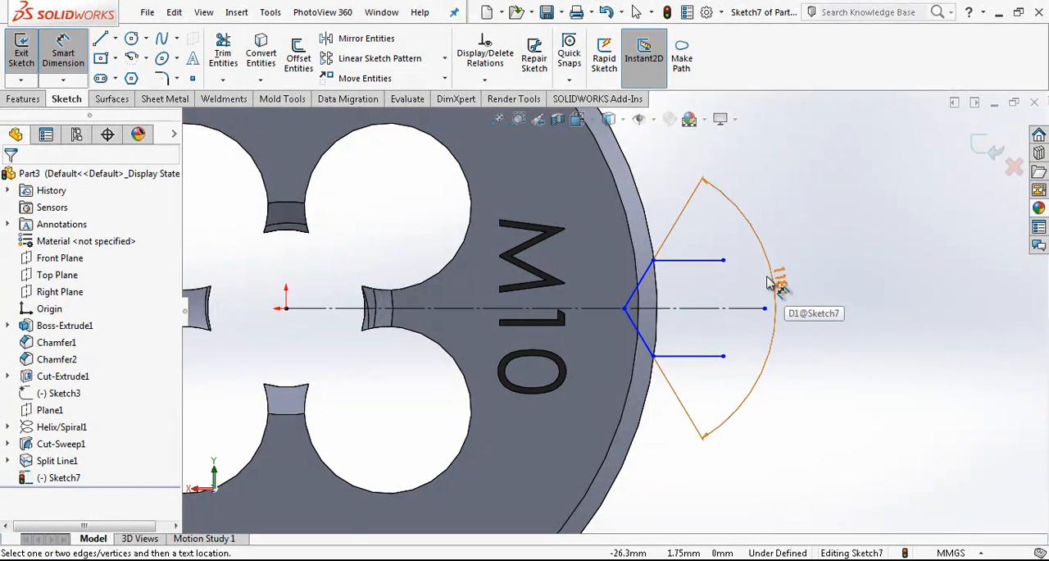
Dimension the distance between the two mirrored horizontal lines as 6.5 mm.
scroll(785, 283, down, 3)
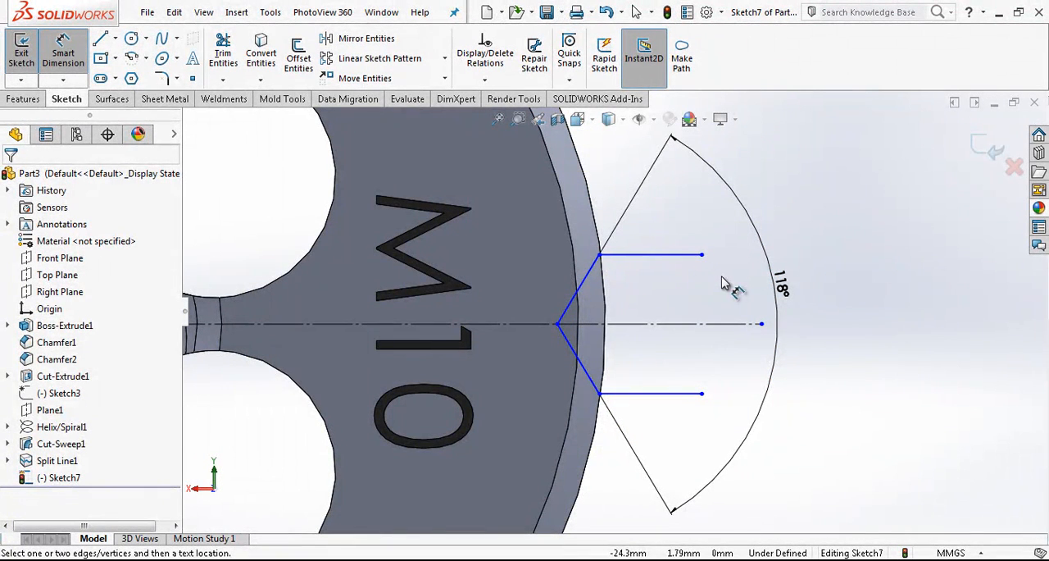
click(656, 256)
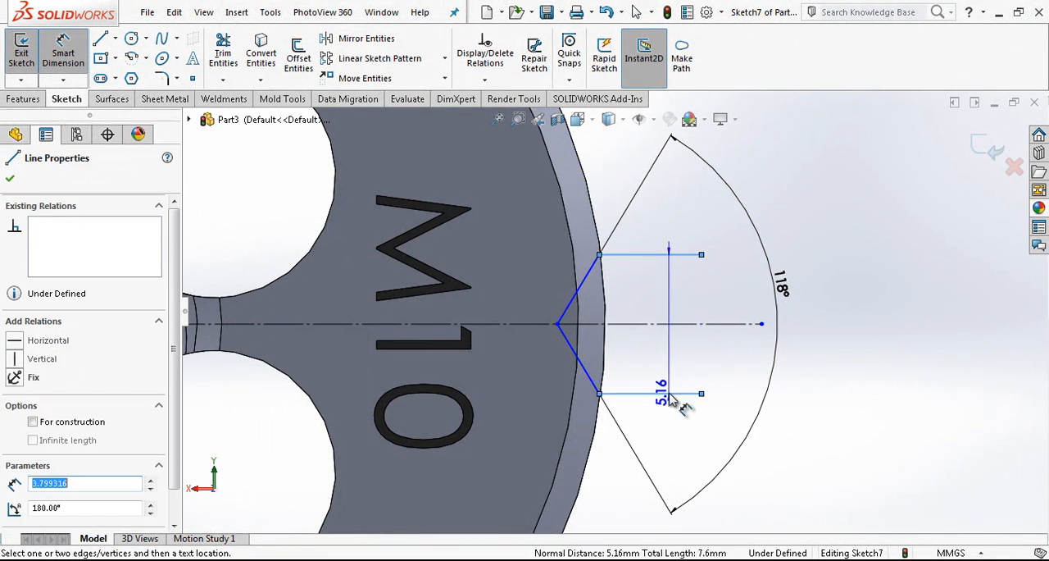
click(675, 395)
click(858, 352)
text(6)
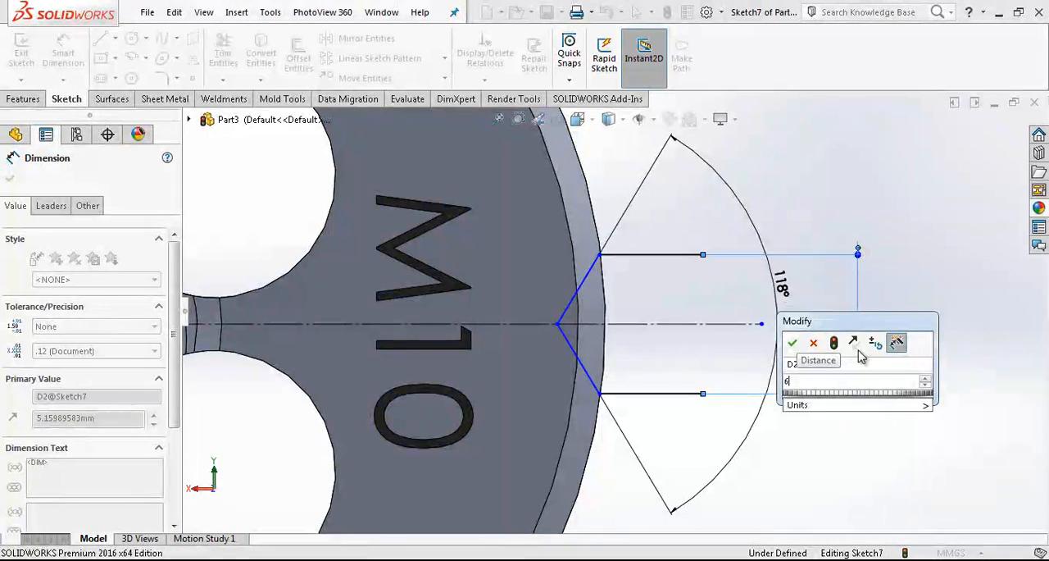
text(,5)
key(Return)
scroll(604, 355, up, 5)
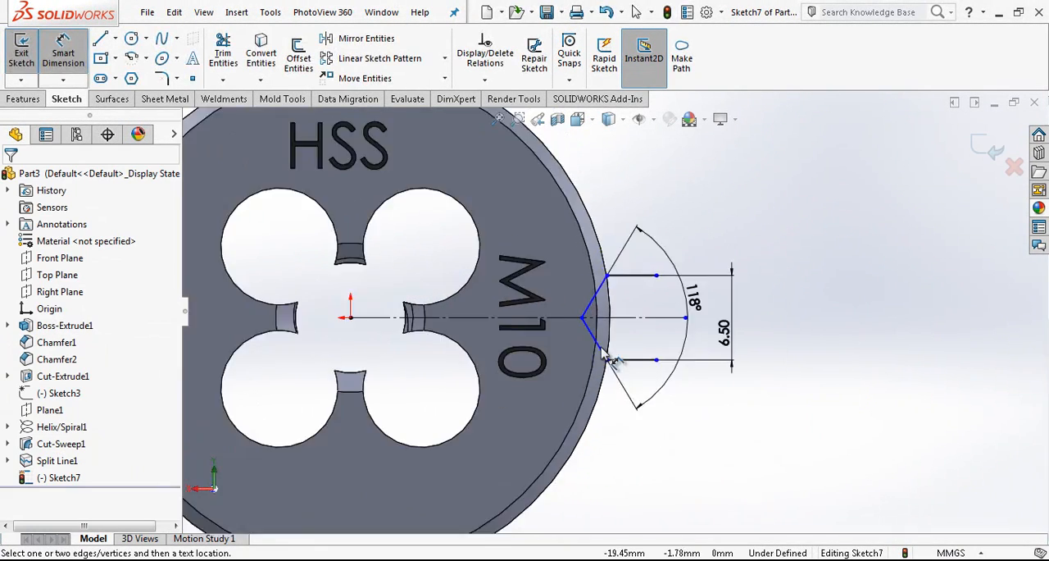
Dimension the horizontal distance from the origin to the tip of the slanted lines as 17 mm.
click(589, 316)
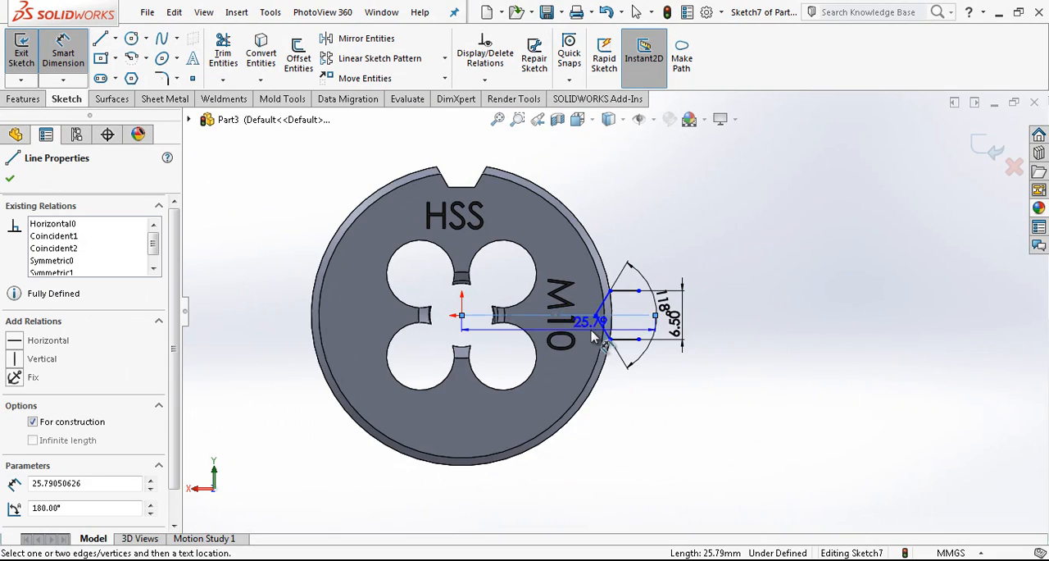
scroll(596, 336, down, 4)
click(328, 295)
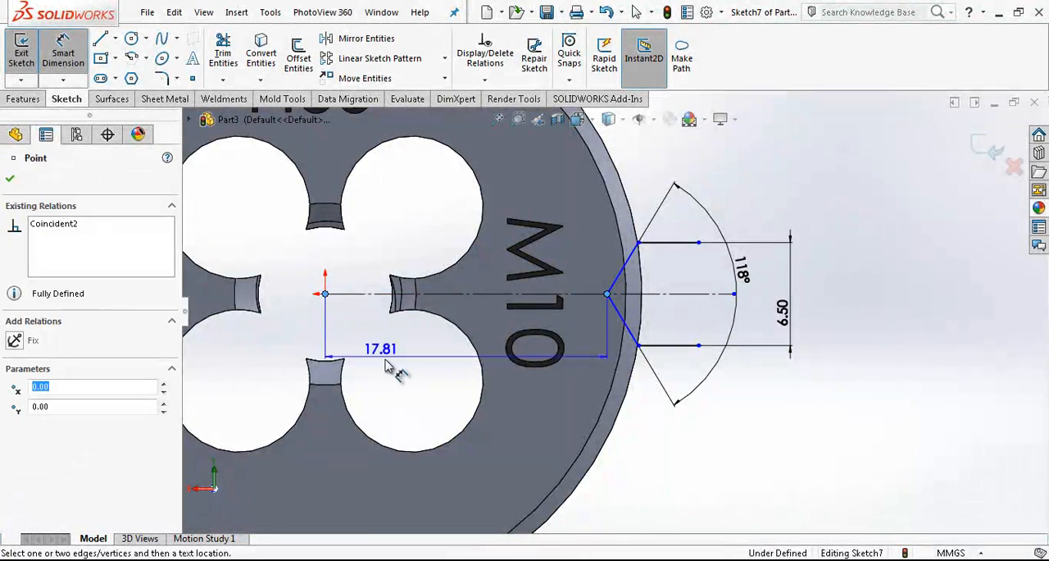
click(380, 360)
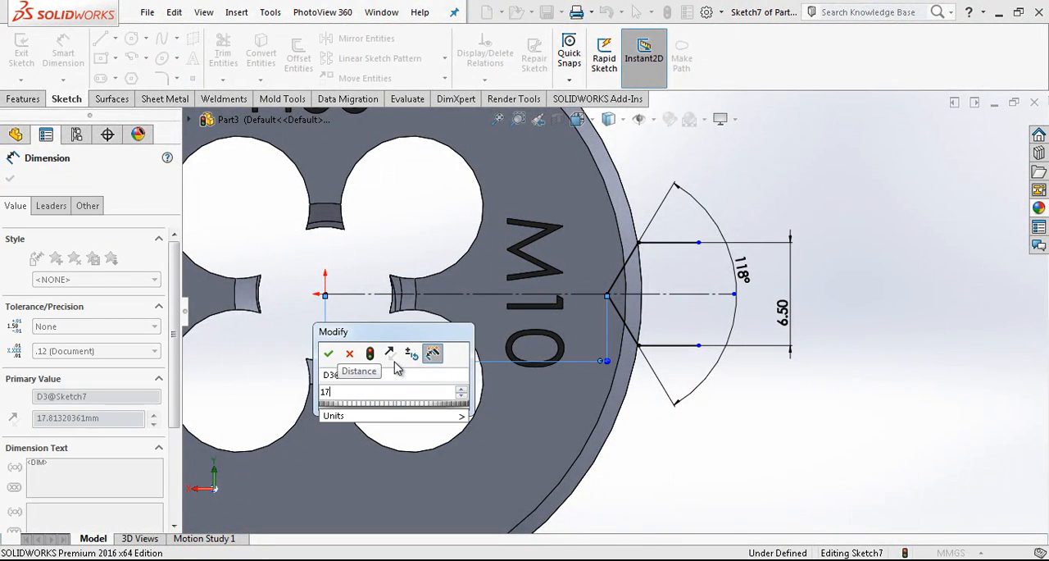
text(17)
key(Return)
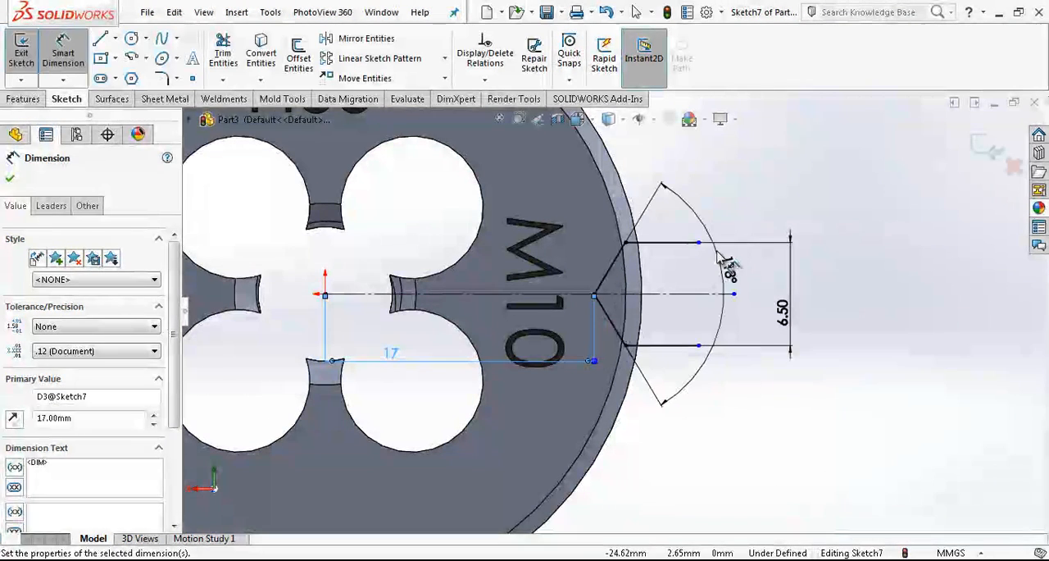
key(Escape)
Close the upper half profile with a vertical line to the construction line and a horizontal line about 6.6 mm long back to the tip.
click(100, 39)
click(698, 243)
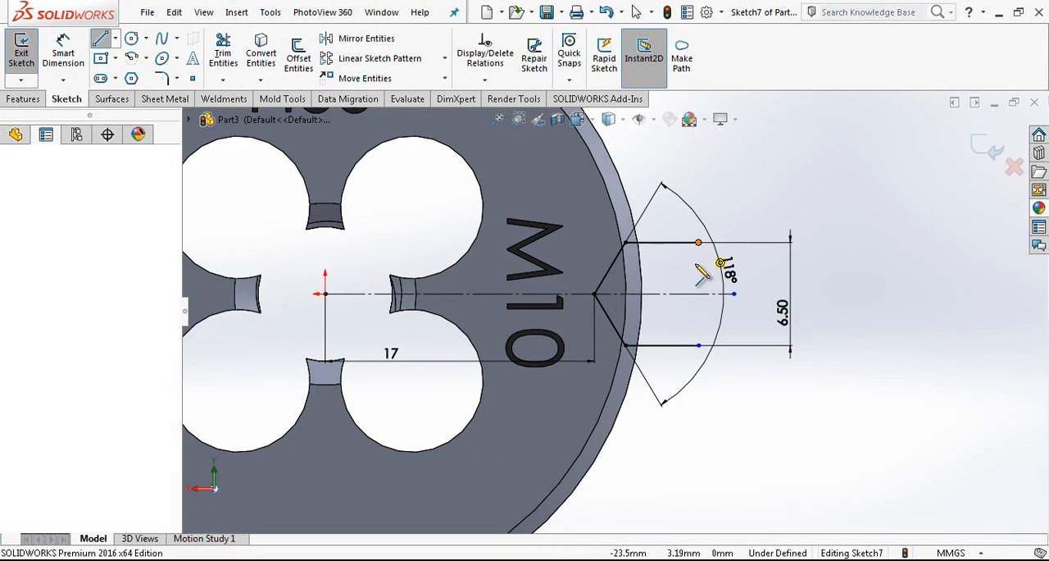
click(594, 293)
key(Escape)
Convert the lower slanted and horizontal lines to construction geometry and exit the sketch.
drag(674, 327, 621, 347)
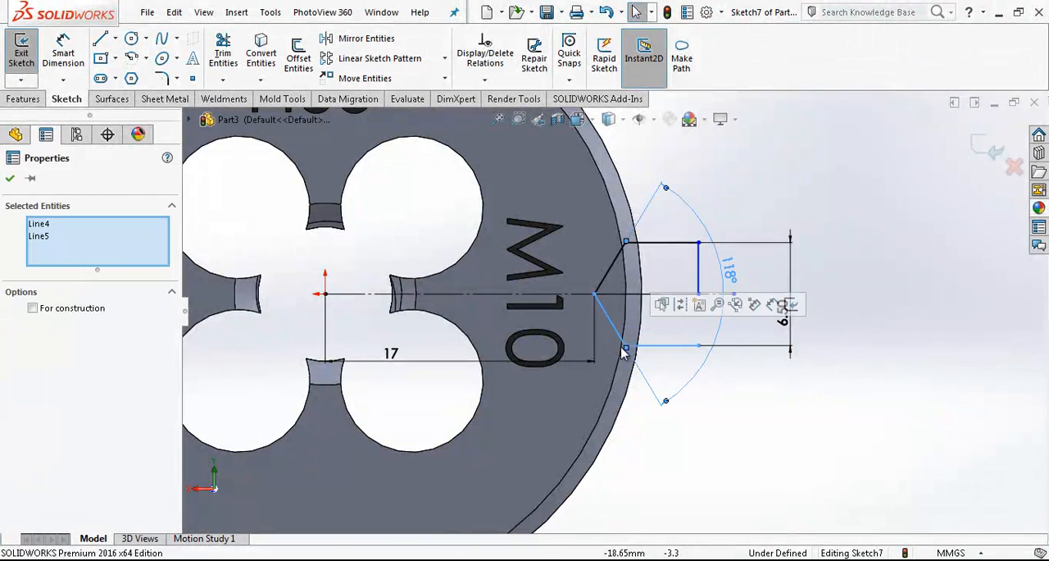
click(681, 305)
scroll(699, 267, down, 1)
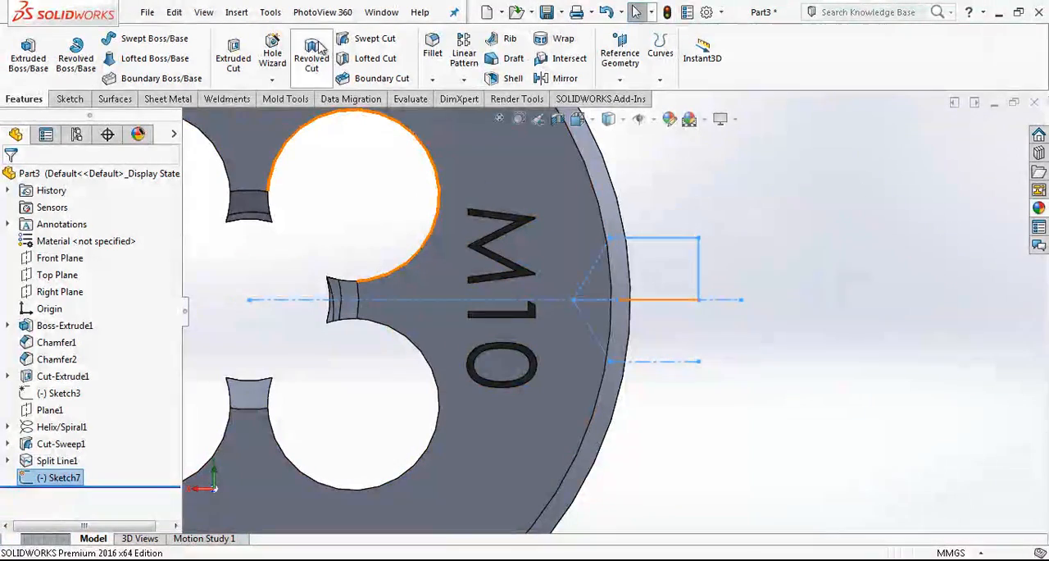
Revolve-cut the closed half profile 360 degrees about its horizontal base line and select the resulting conical recess in the rim.
click(311, 56)
click(652, 300)
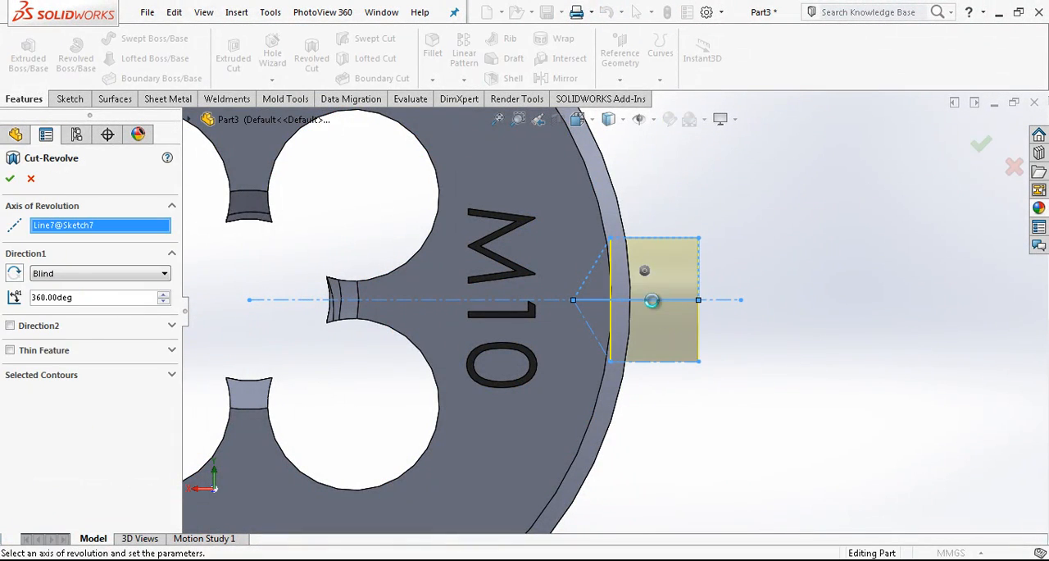
right_click(749, 271)
scroll(642, 338, up, 2)
middle_drag(634, 345, 605, 313)
scroll(608, 312, up, 2)
click(663, 316)
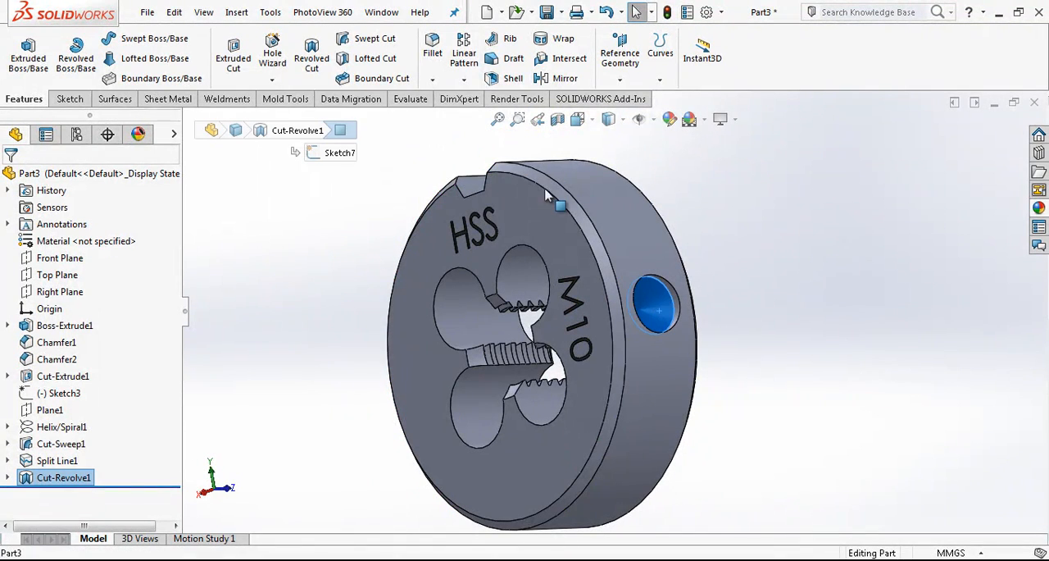
click(464, 79)
click(492, 98)
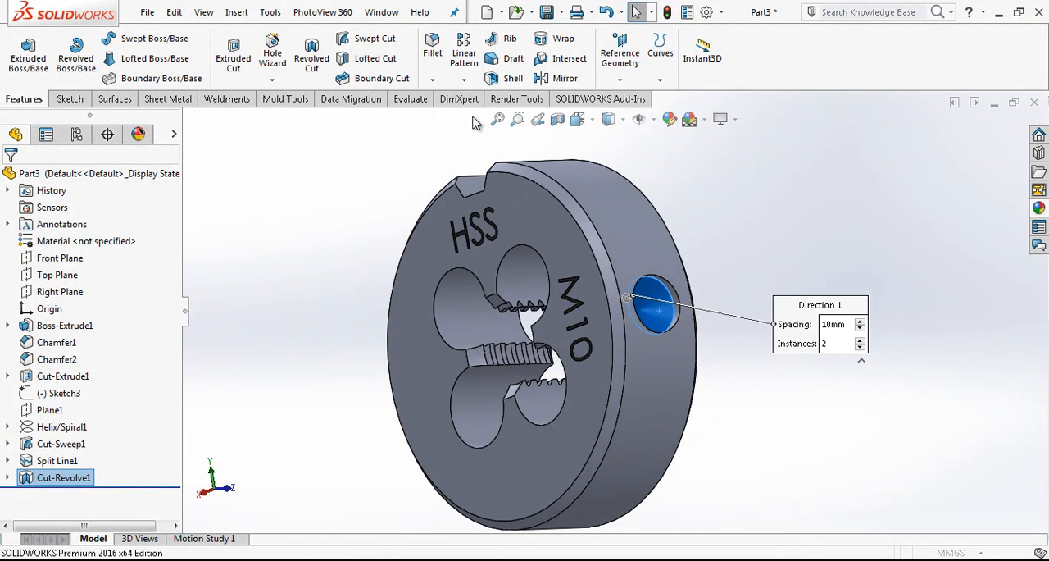
click(31, 178)
Circular-pattern the conical recess about the disc's outer cylindrical face in the reversed direction, with 2 instances spaced 90 degrees apart.
click(464, 79)
click(492, 113)
click(75, 225)
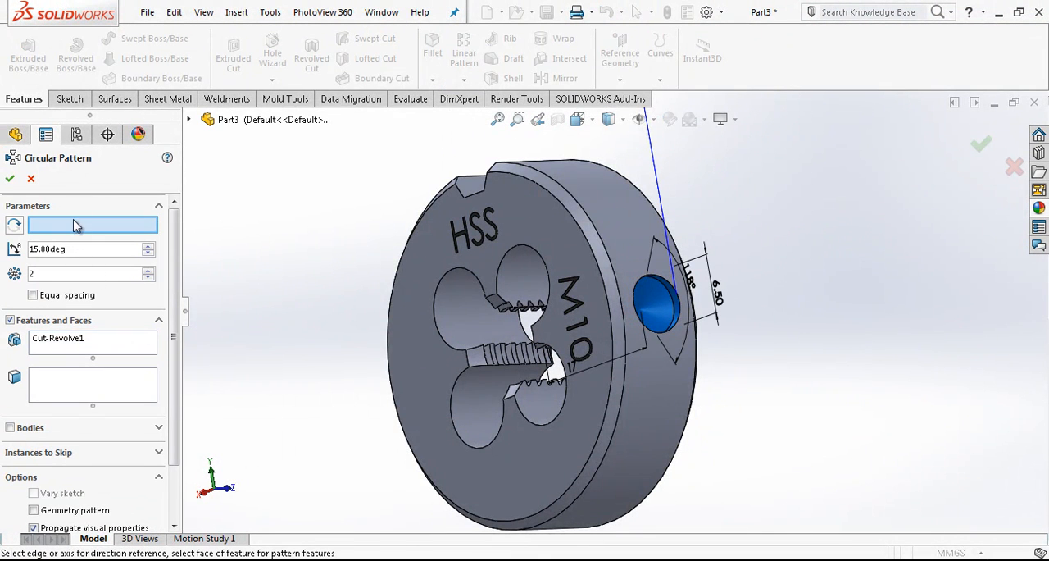
click(594, 205)
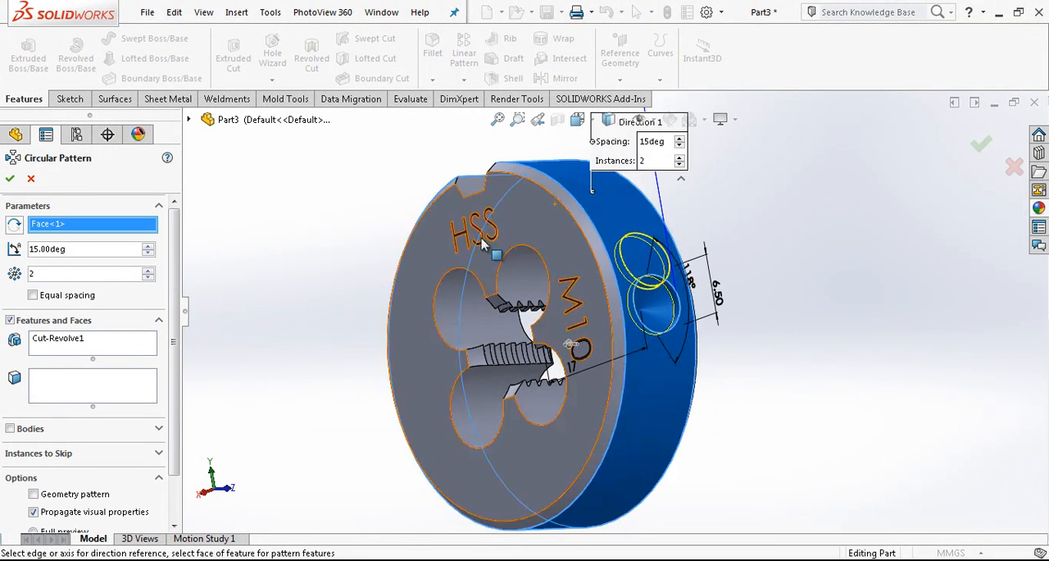
click(14, 226)
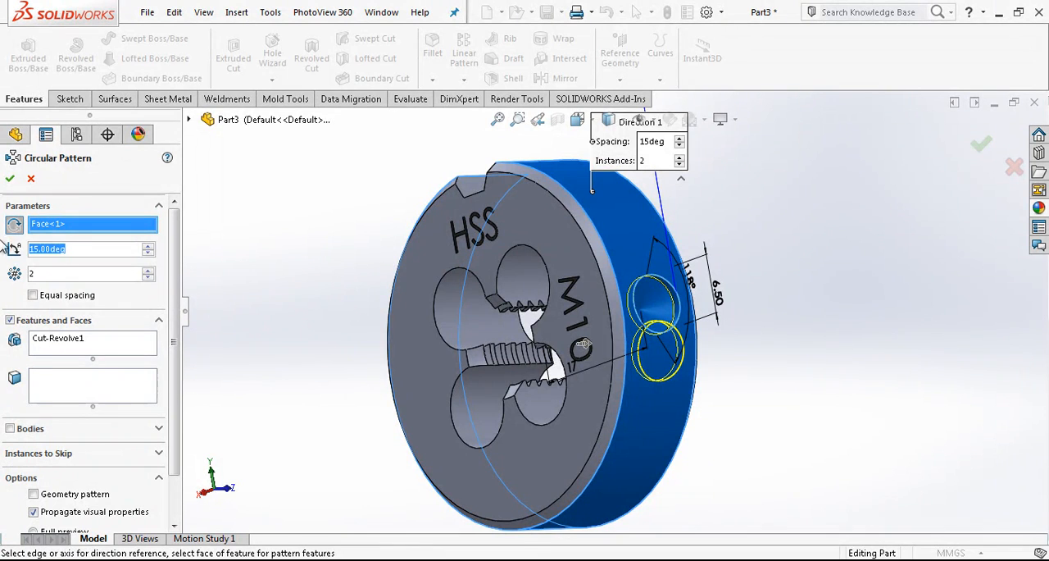
text(90)
key(Return)
middle_drag(574, 389, 602, 283)
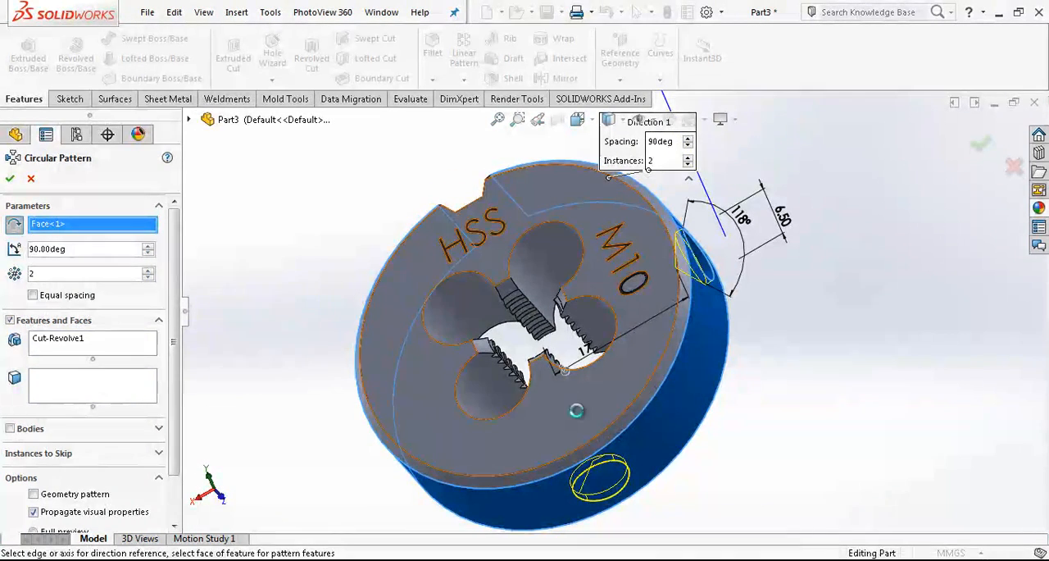
key(Return)
Examine the patterned rim recesses and the marked face of the die from several angles.
middle_drag(719, 417, 633, 396)
middle_drag(662, 385, 606, 264)
scroll(623, 306, down, 5)
scroll(623, 305, up, 5)
middle_drag(623, 306, 611, 278)
middle_drag(628, 245, 621, 289)
scroll(621, 289, up, 1)
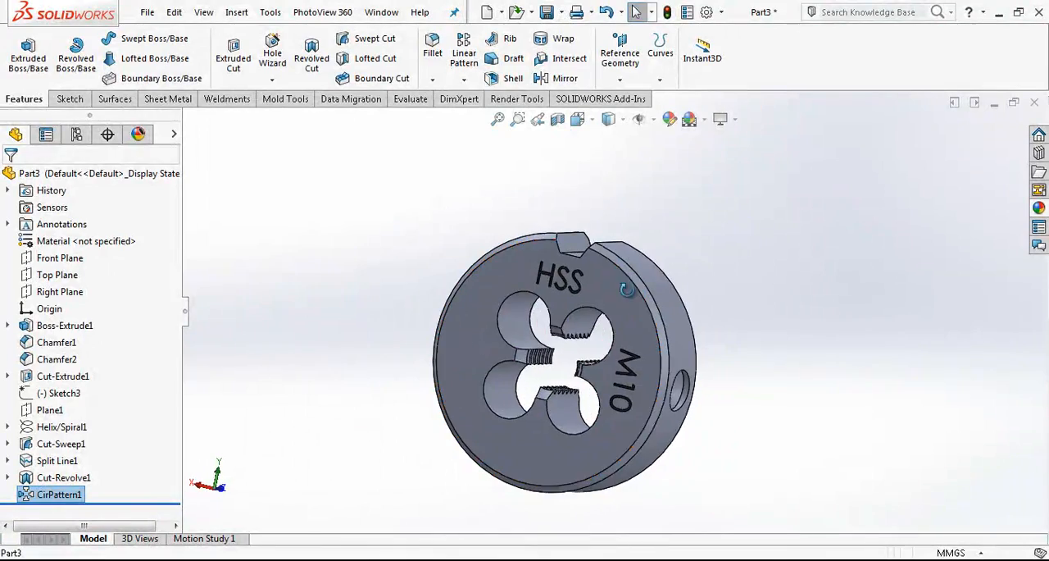